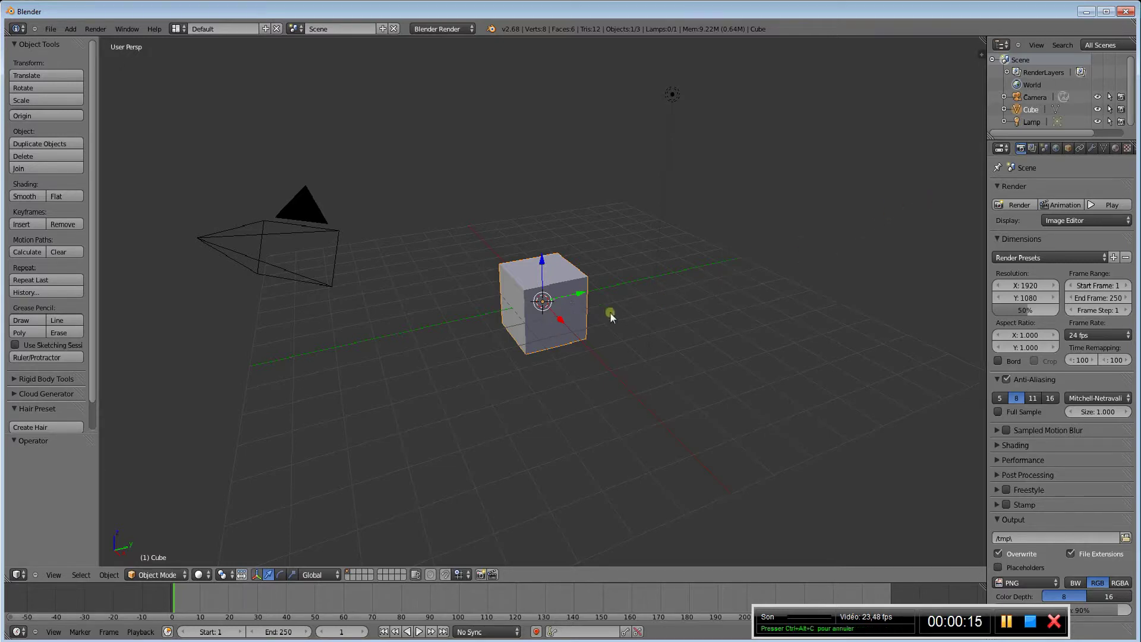
Step: Add an Ocean modifier to the default cube
{"action": "left_click", "coordinate": [1092, 149]}
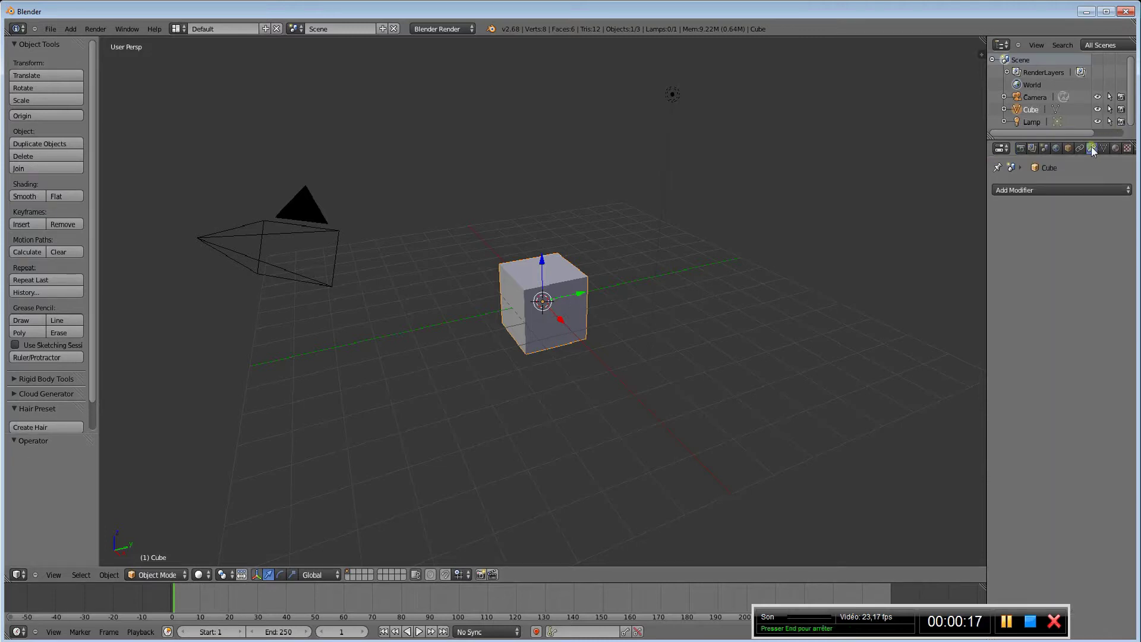
{"action": "left_click", "coordinate": [1050, 188]}
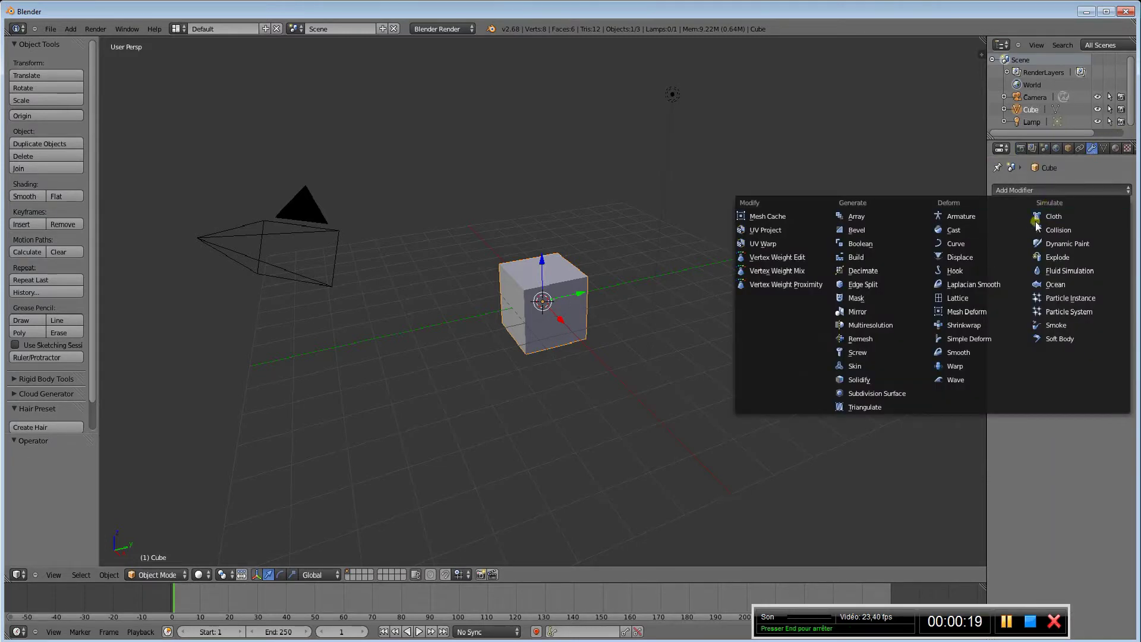
{"action": "left_click", "coordinate": [1058, 283]}
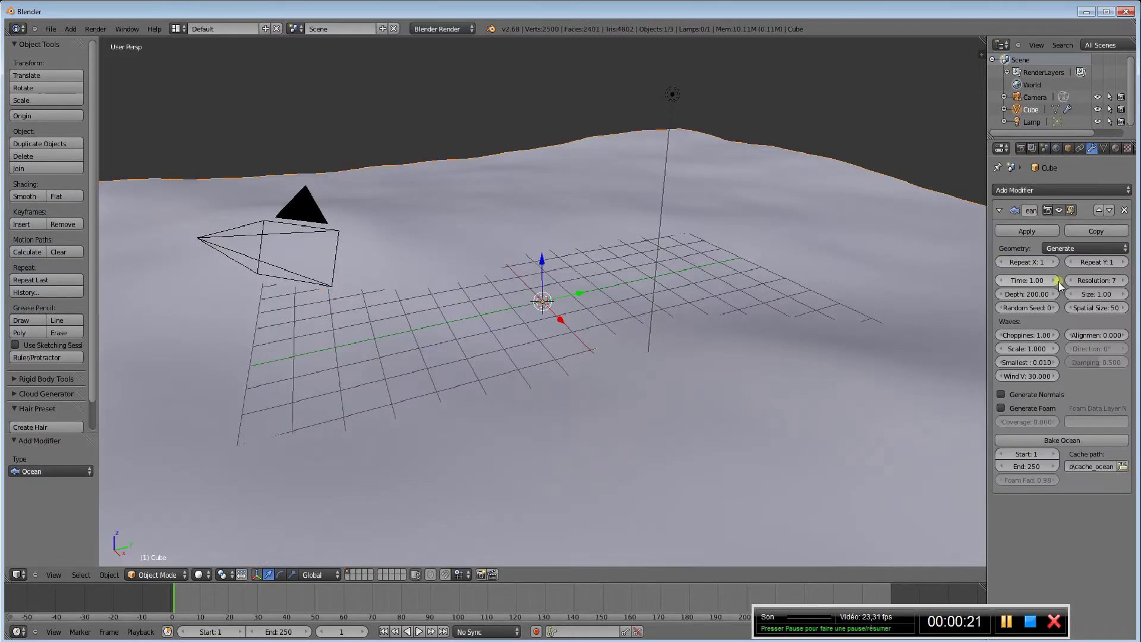
{"action": "scroll", "coordinate": [821, 224], "scroll_direction": "down", "scroll_amount": 5}
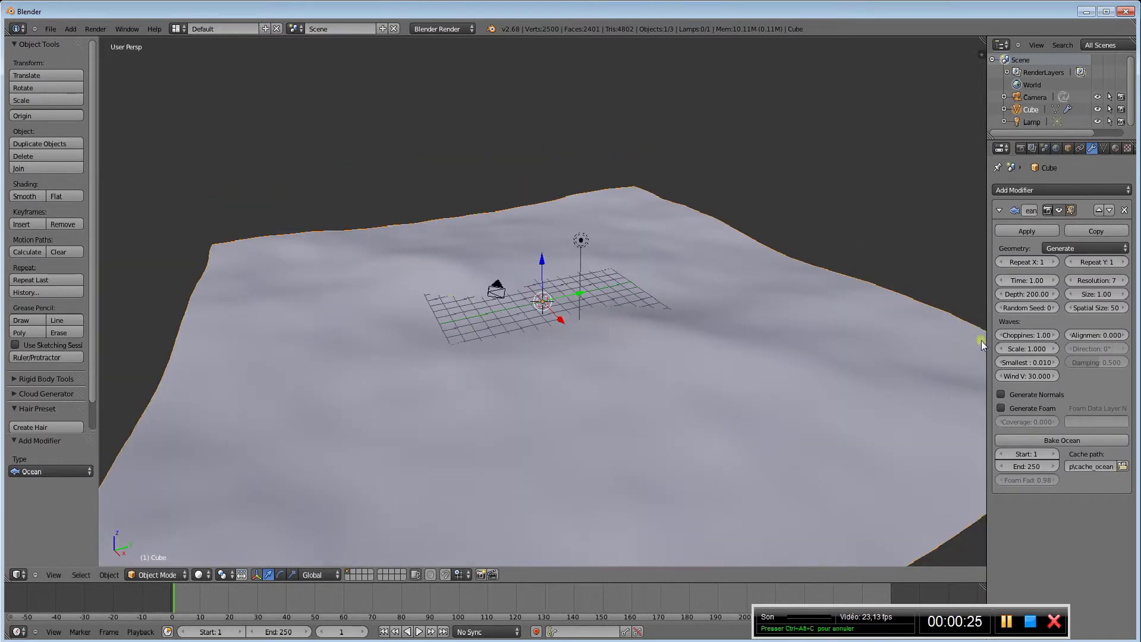
Step: Set the ocean waves' choppiness to 2 and their scale to 1.5
{"action": "left_click", "coordinate": [1024, 336]}
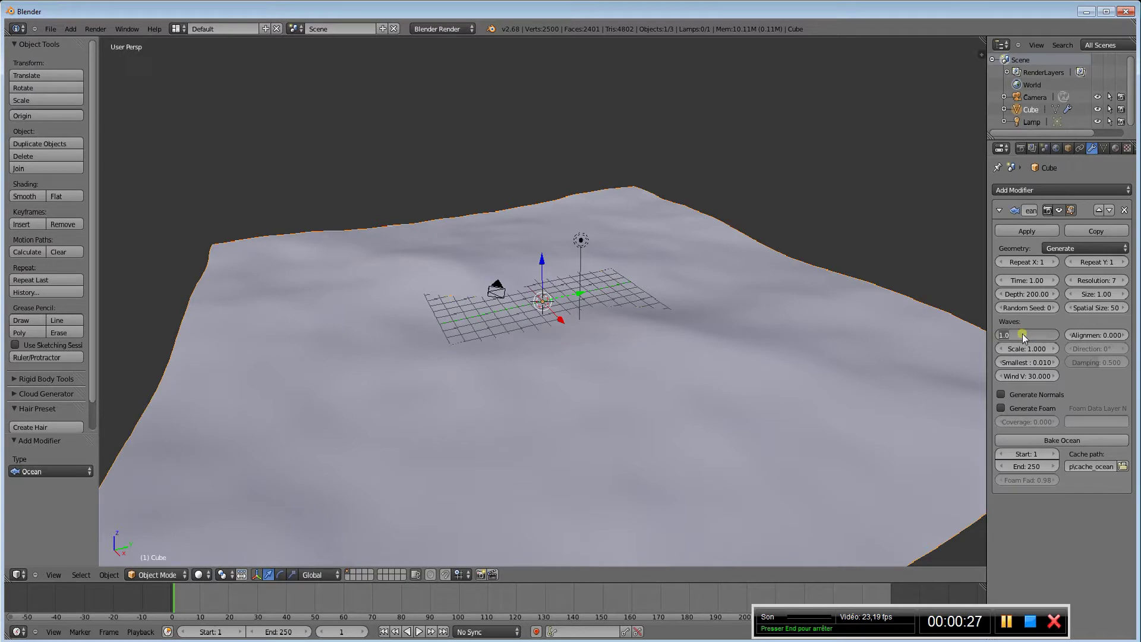
{"action": "type", "text": "2"}
{"action": "key", "text": "Return"}
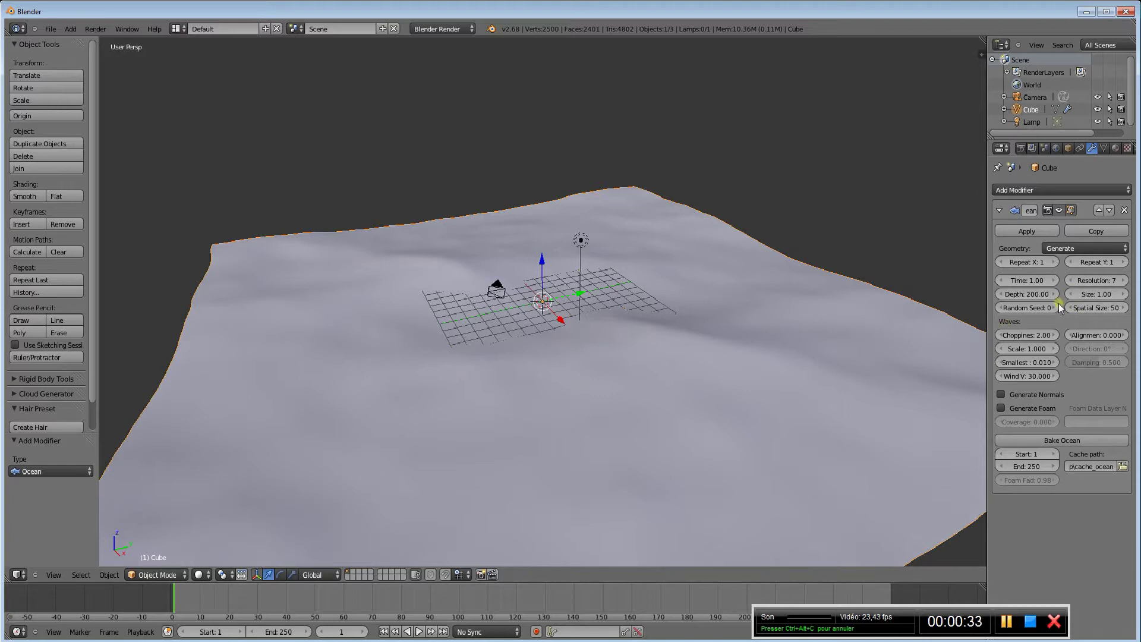
{"action": "left_click", "coordinate": [1022, 350]}
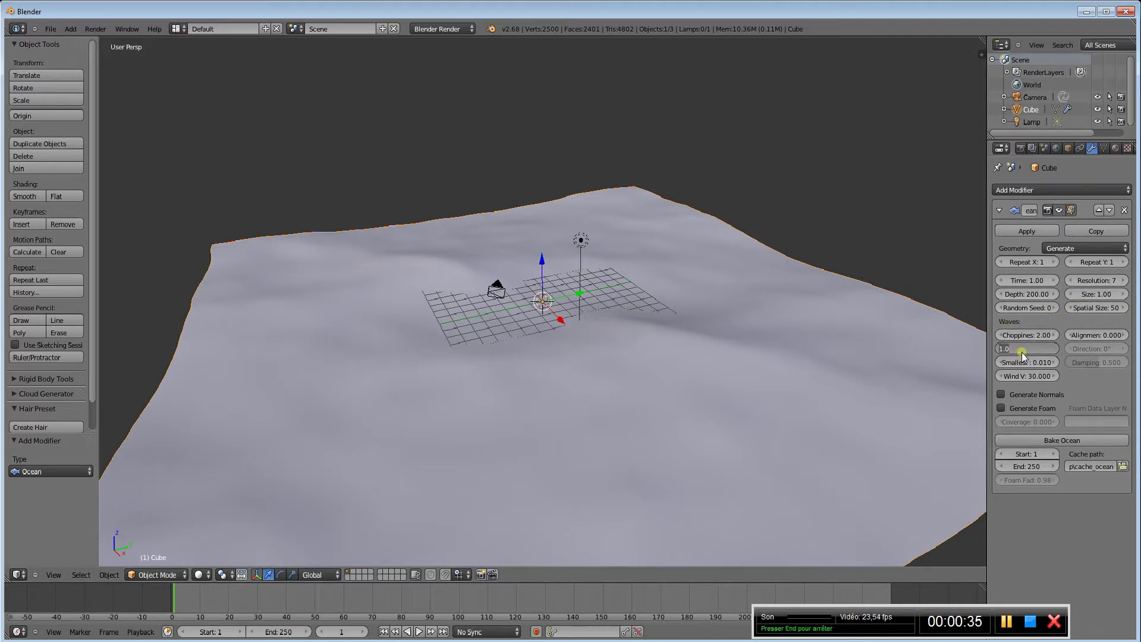
{"action": "type", "text": "1.5"}
{"action": "key", "text": "Return"}
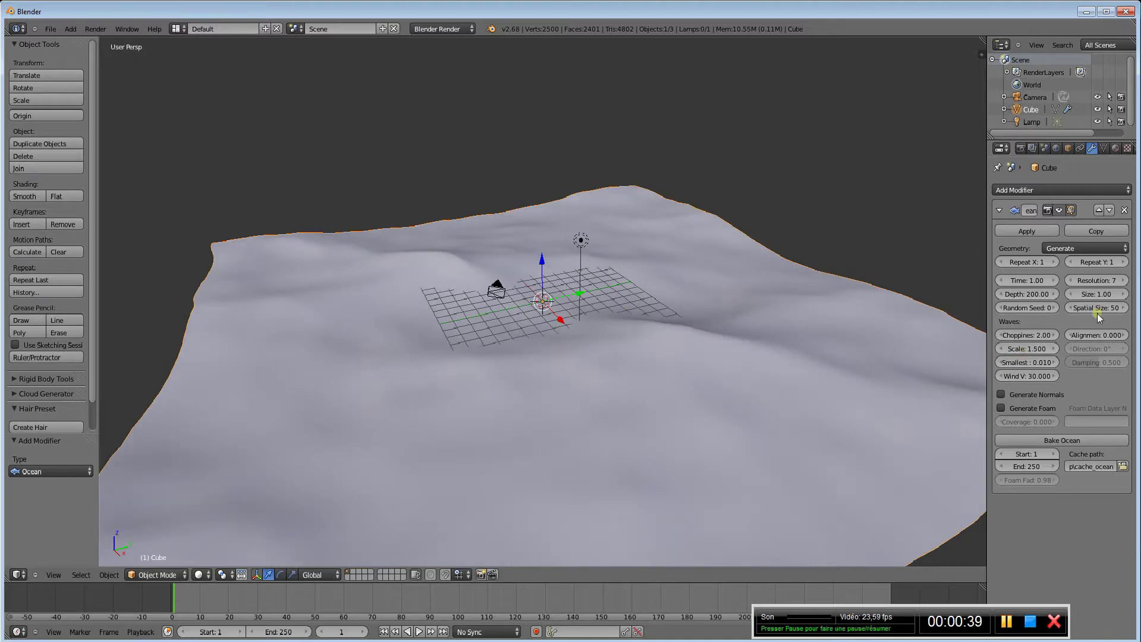
Step: Raise the Ocean modifier's resolution to 20
{"action": "left_click", "coordinate": [1086, 276]}
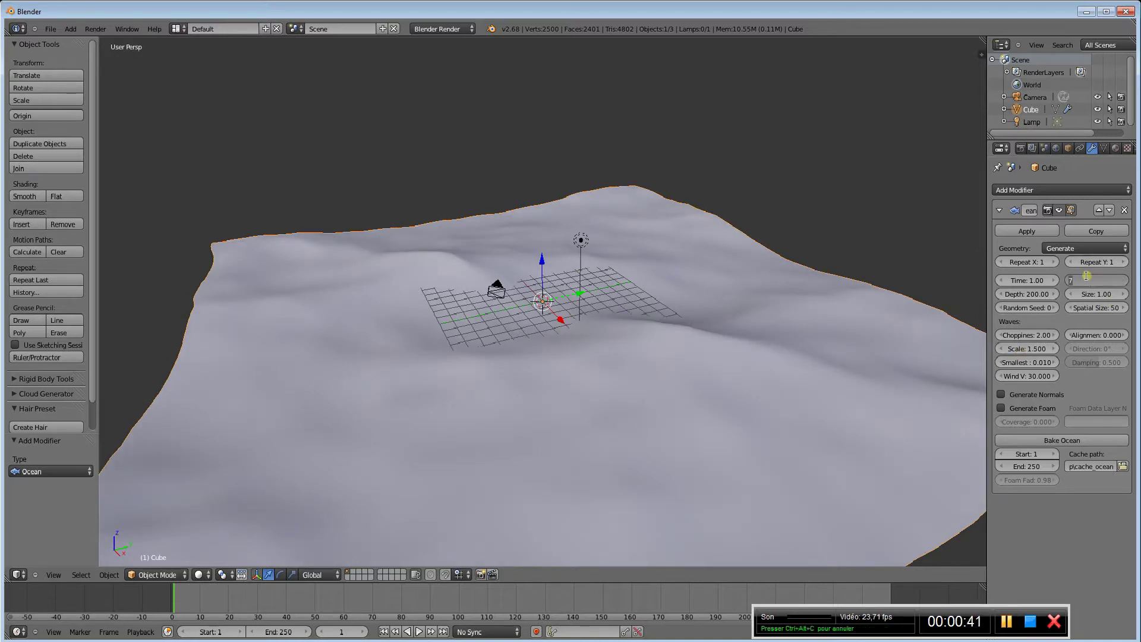
{"action": "type", "text": "20"}
{"action": "key", "text": "Return"}
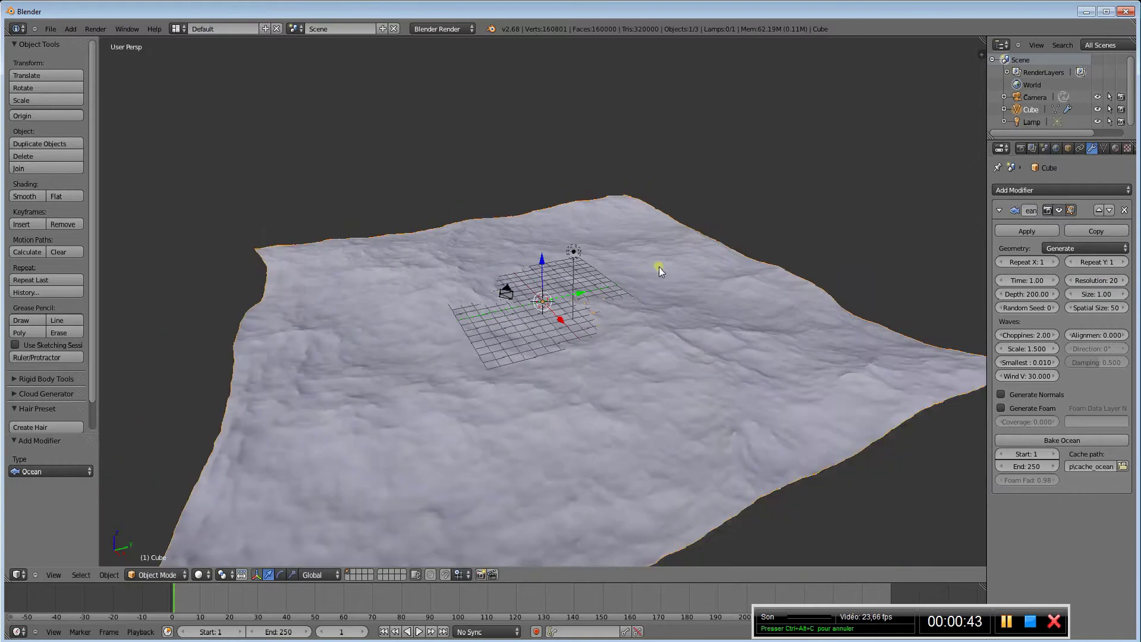
Step: Scale the ocean object down uniformly to about 0.302 of its size
{"action": "scroll", "coordinate": [658, 269], "scroll_direction": "down", "scroll_amount": 2}
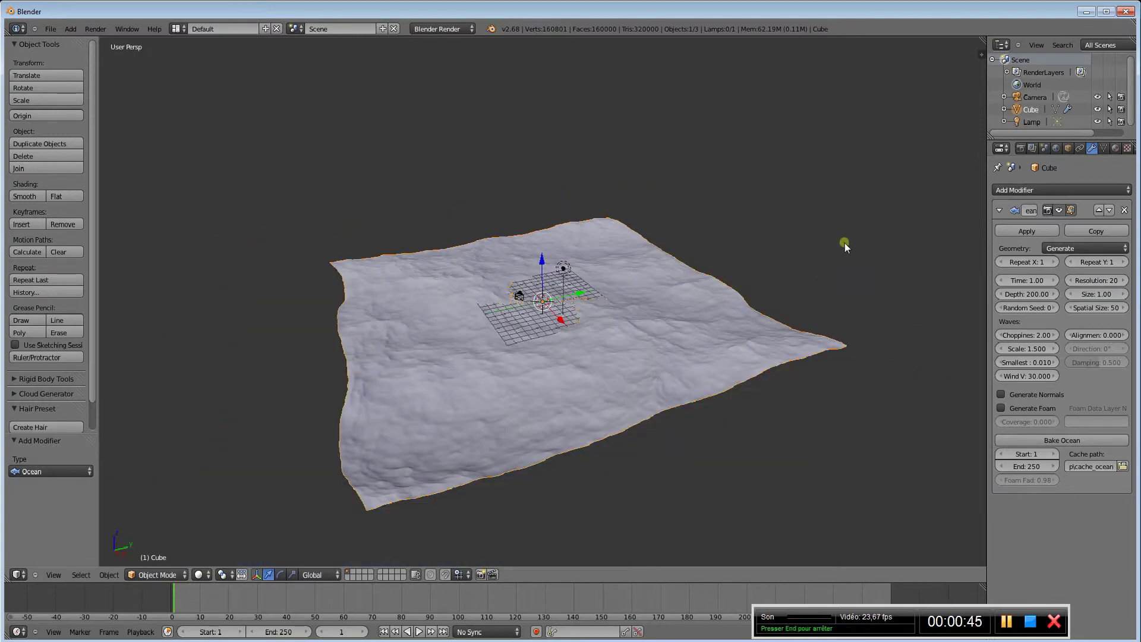
{"action": "key", "text": "s"}
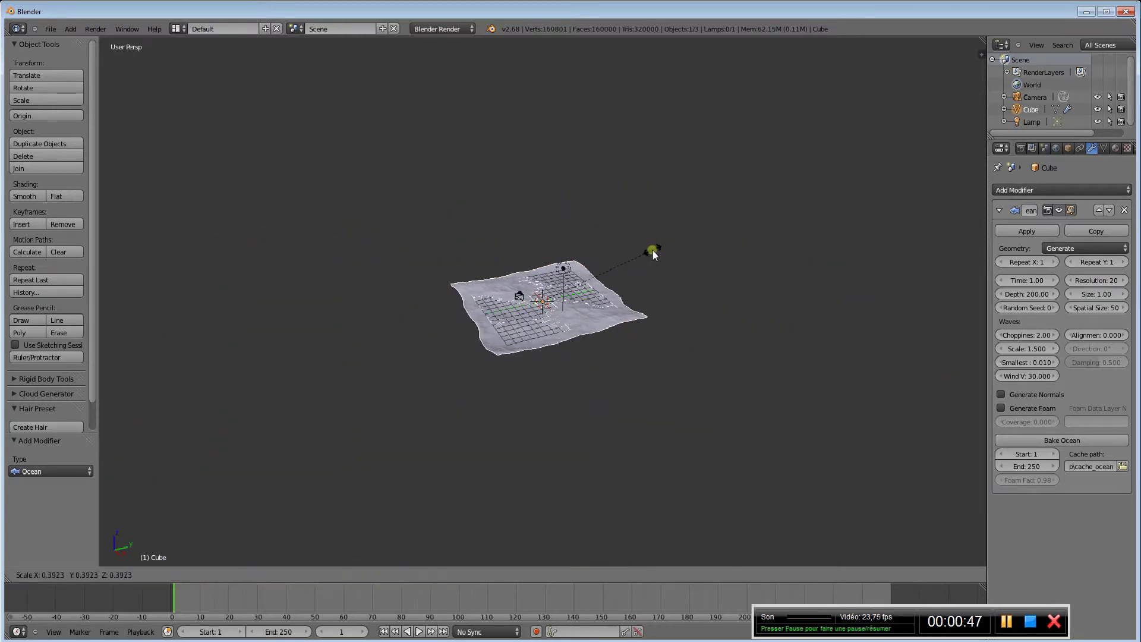
{"action": "left_click", "coordinate": [622, 252]}
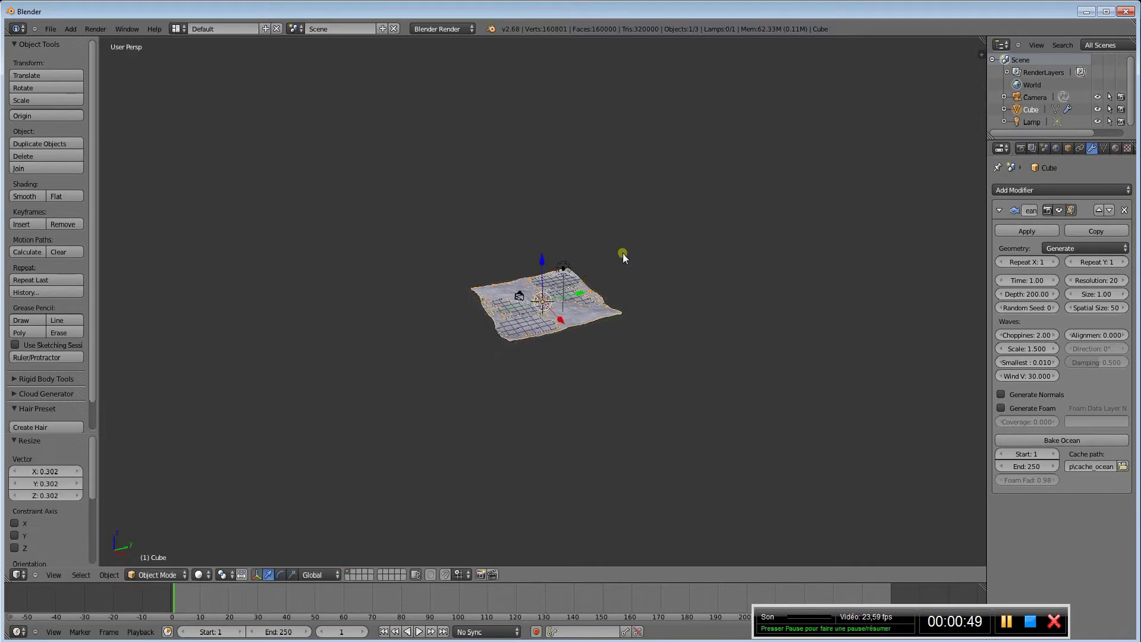
{"action": "scroll", "coordinate": [762, 318], "scroll_direction": "up", "scroll_amount": 1}
{"action": "scroll", "coordinate": [762, 318], "scroll_direction": "up", "scroll_amount": 3}
{"action": "scroll", "coordinate": [783, 311], "scroll_direction": "down", "scroll_amount": 2}
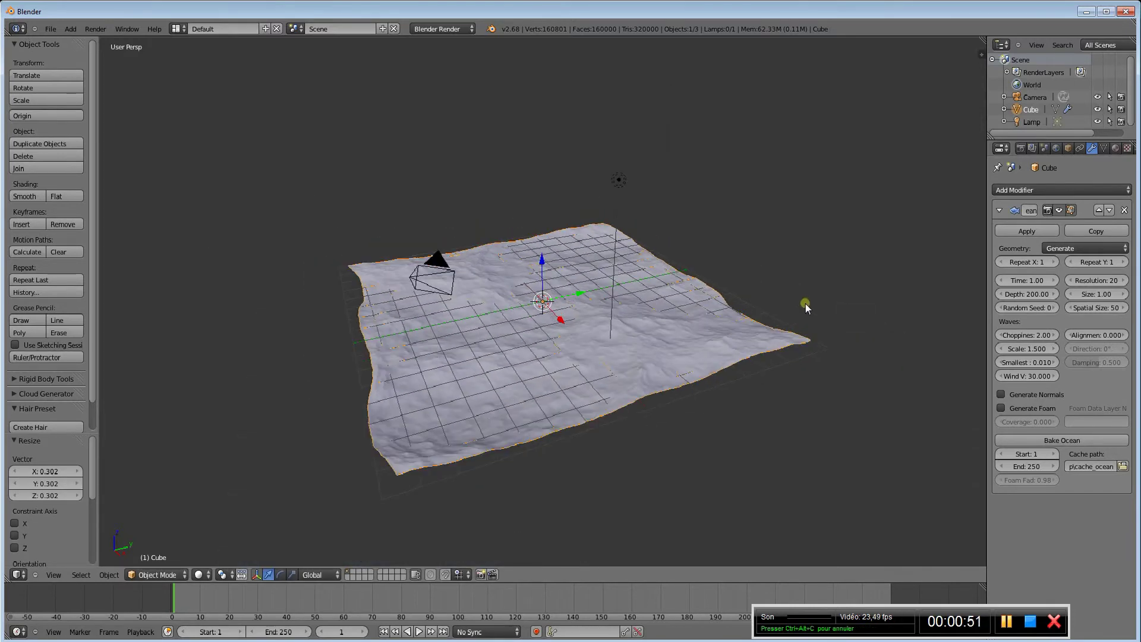
{"action": "scroll", "coordinate": [805, 305], "scroll_direction": "up", "scroll_amount": 1}
{"action": "middle_click_drag", "start_coordinate": [731, 321], "coordinate": [731, 321]}
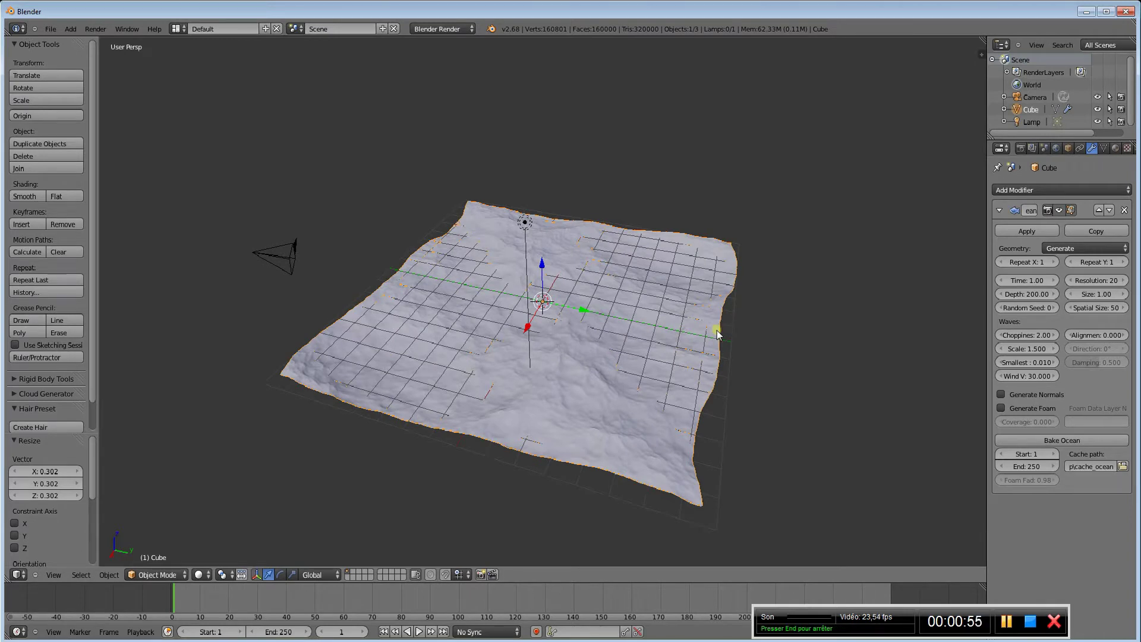
Step: Set the diffuse colour of the ocean's material to hex 284152
{"action": "left_click", "coordinate": [1116, 148]}
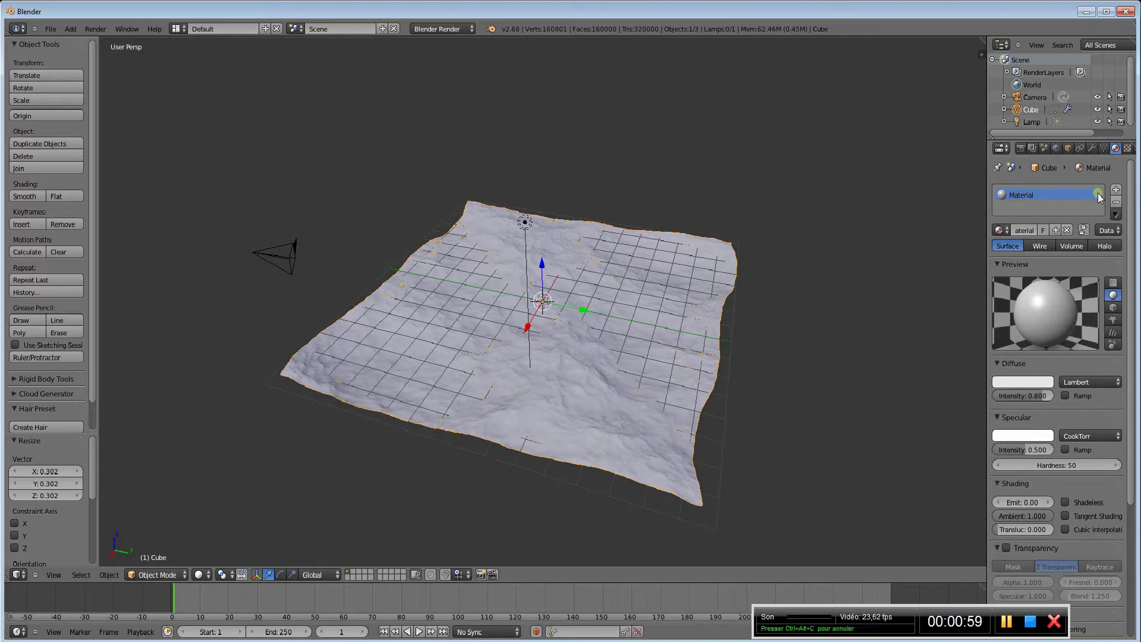
{"action": "left_click", "coordinate": [1025, 384]}
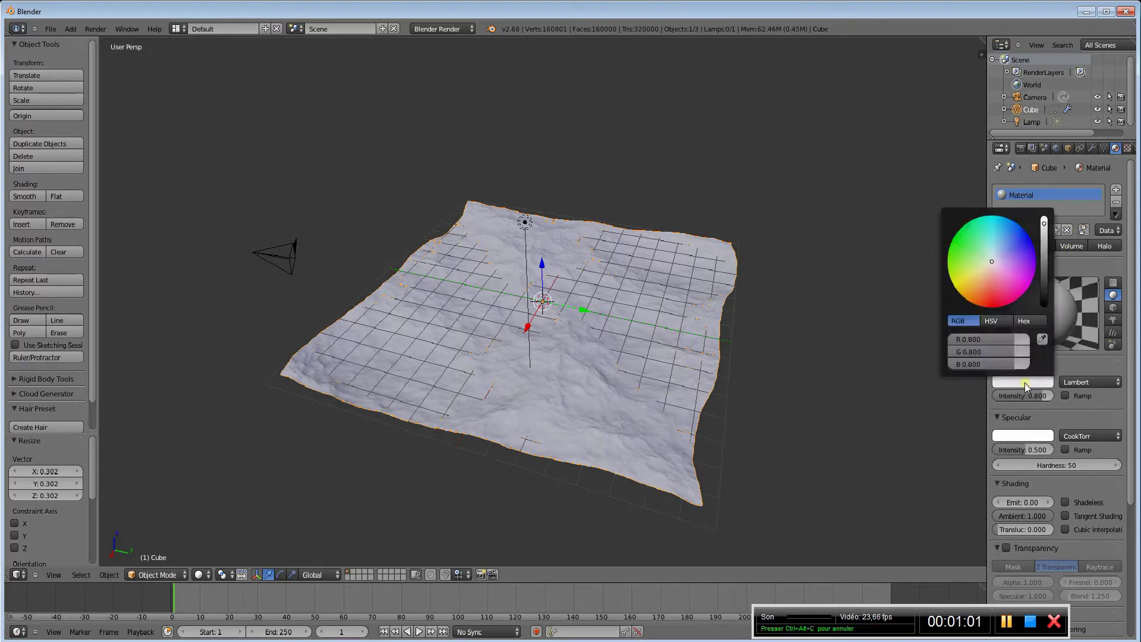
{"action": "left_click", "coordinate": [1033, 323]}
{"action": "left_click", "coordinate": [989, 340]}
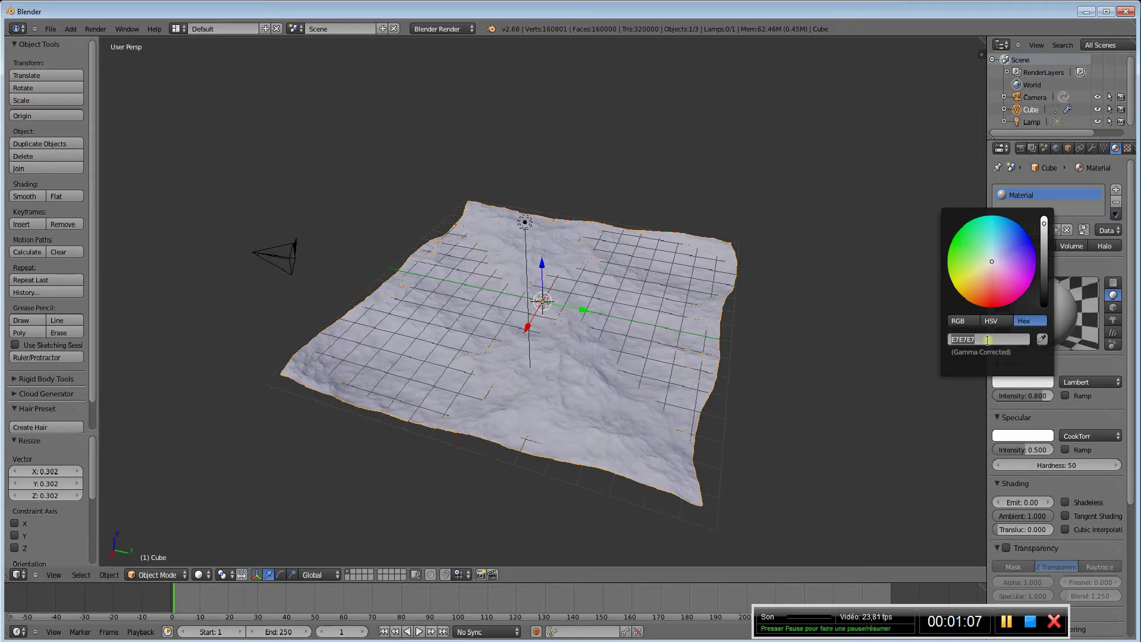
{"action": "type", "text": "28"}
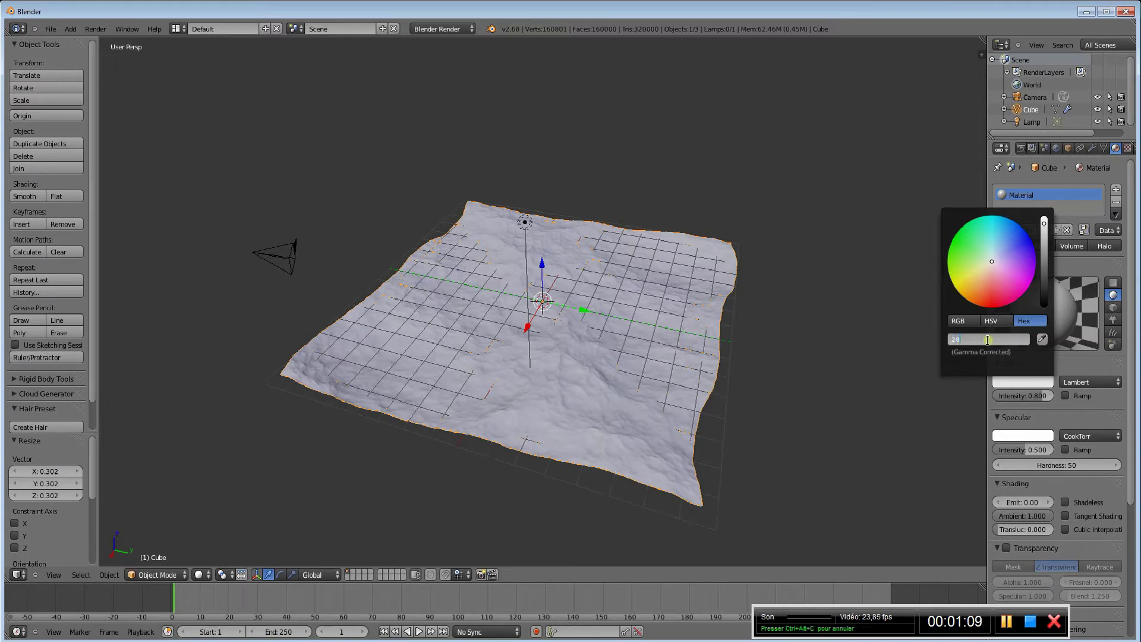
{"action": "type", "text": "4152"}
{"action": "key", "text": "Return"}
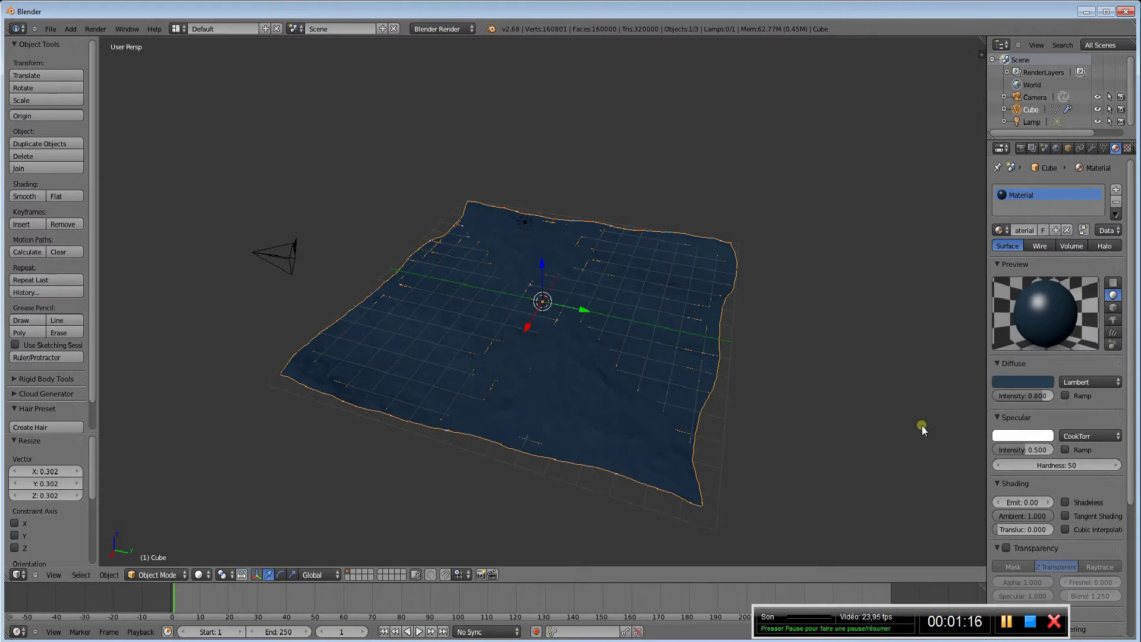
Step: Change the material's diffuse shader model to Minnaert
{"action": "left_click", "coordinate": [1096, 381]}
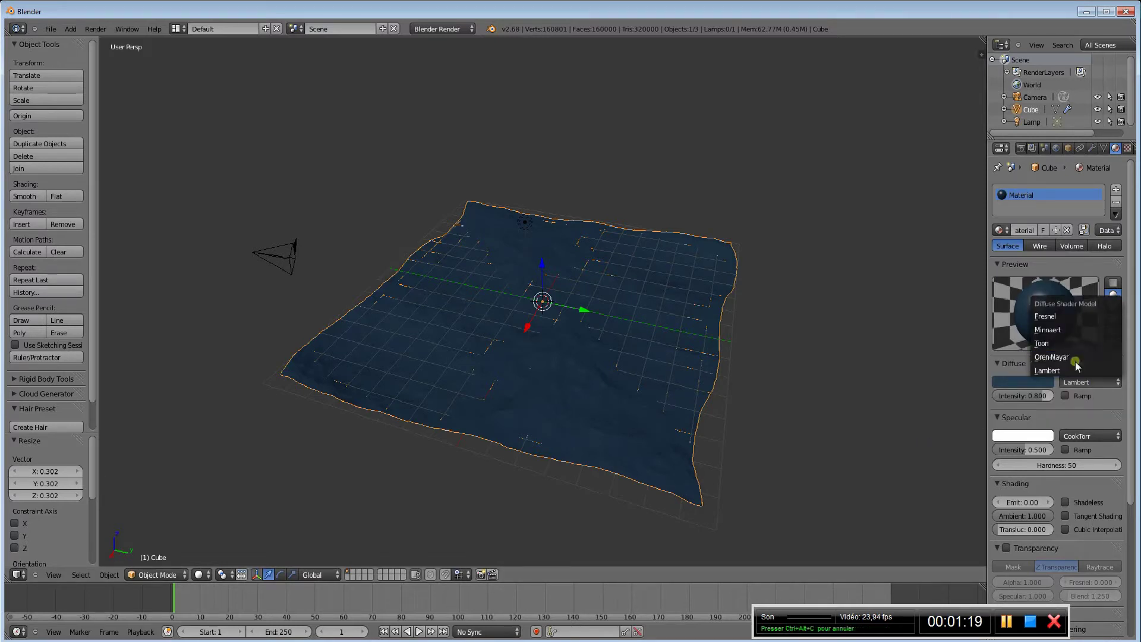
{"action": "left_click", "coordinate": [1069, 330]}
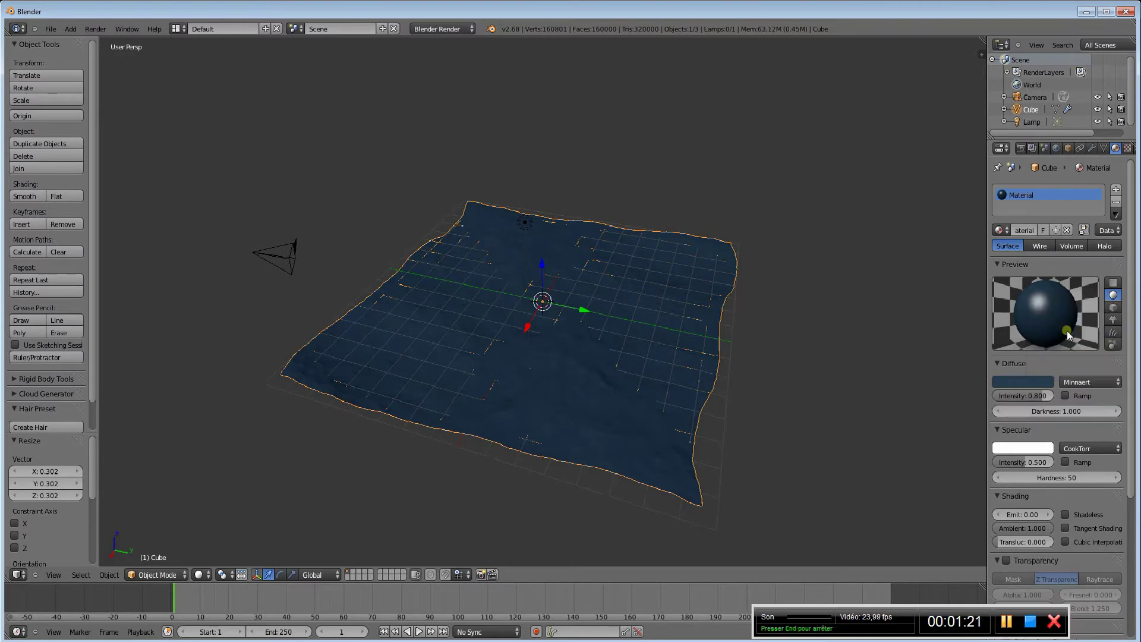
Step: Try the maximum darkness of 2 for the Minnaert diffuse shader
{"action": "left_click", "coordinate": [1049, 411]}
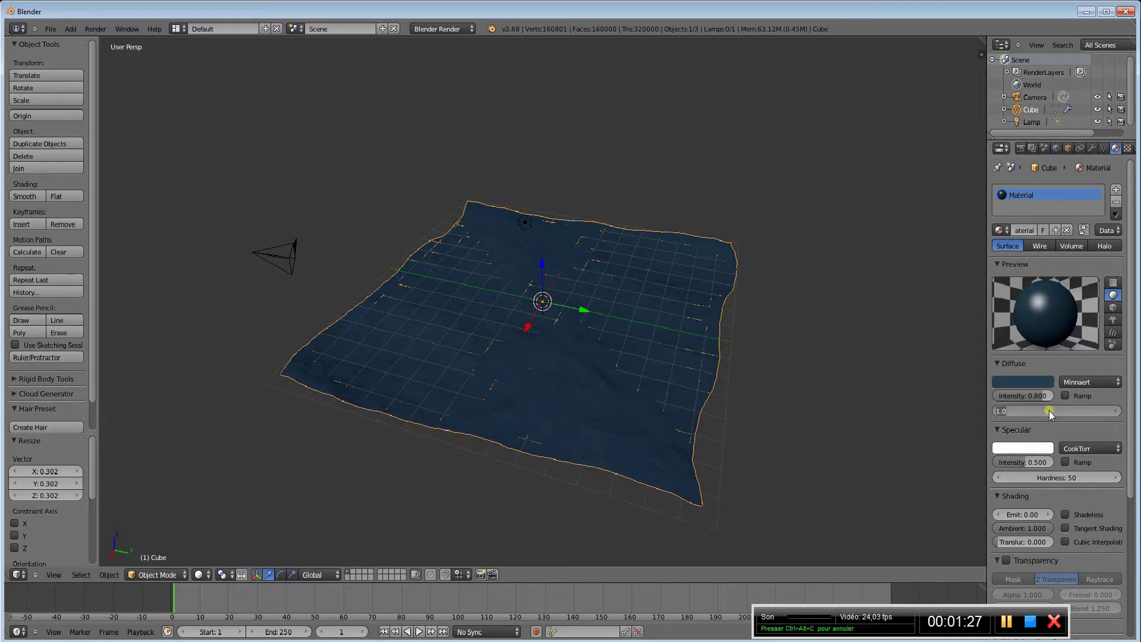
{"action": "type", "text": "53"}
{"action": "key", "text": "Return"}
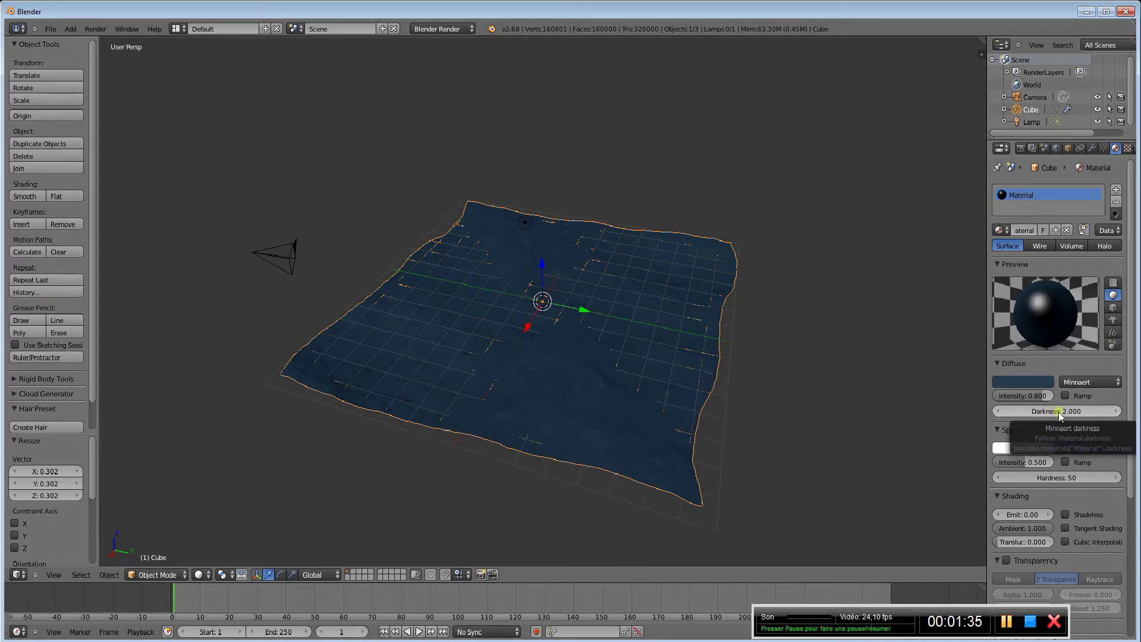
Step: Set the Minnaert diffuse shader's darkness to 0
{"action": "left_click", "coordinate": [1059, 411]}
{"action": "type", "text": "0"}
{"action": "key", "text": "Return"}
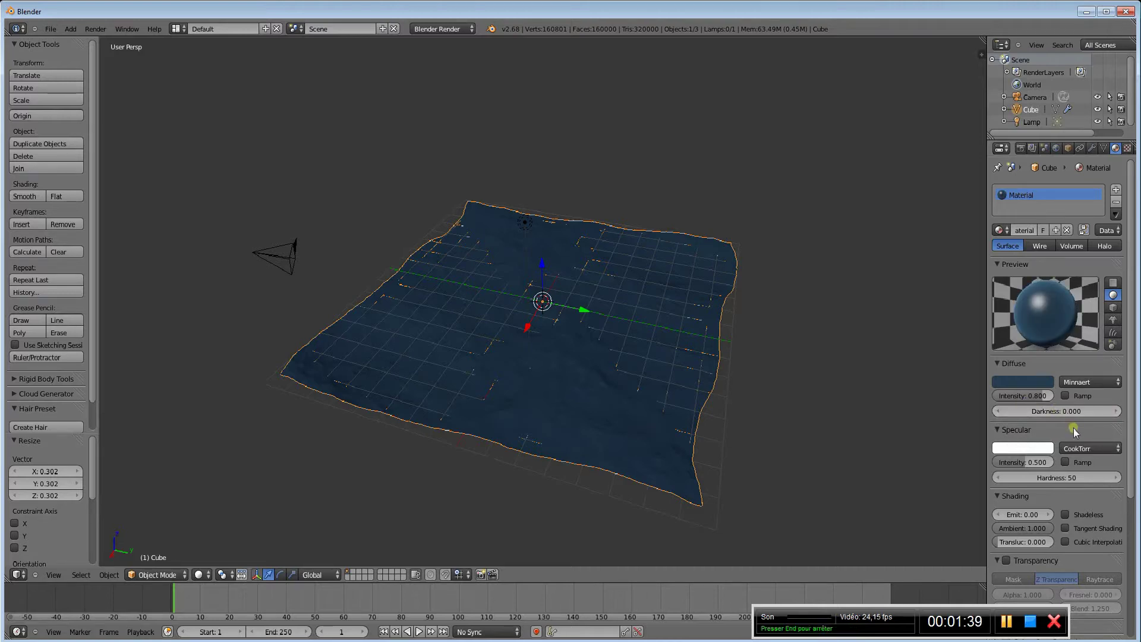
Step: Set the material's specular intensity to 1 and its hardness to 153
{"action": "left_click", "coordinate": [1023, 462]}
{"action": "type", "text": "1"}
{"action": "key", "text": "Return"}
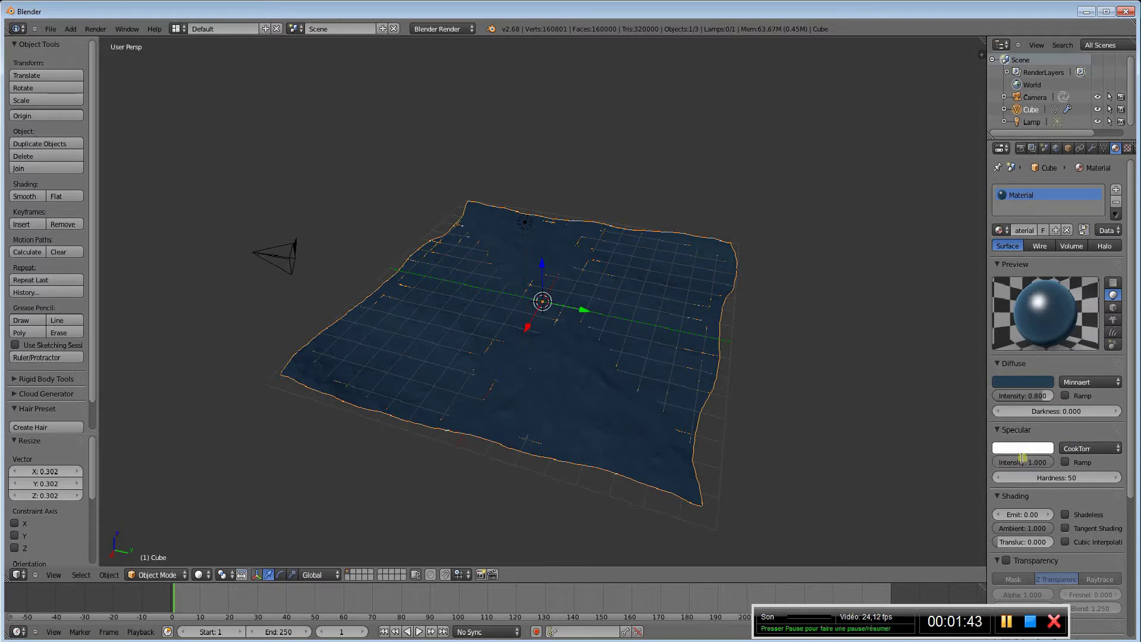
{"action": "left_click", "coordinate": [1063, 478]}
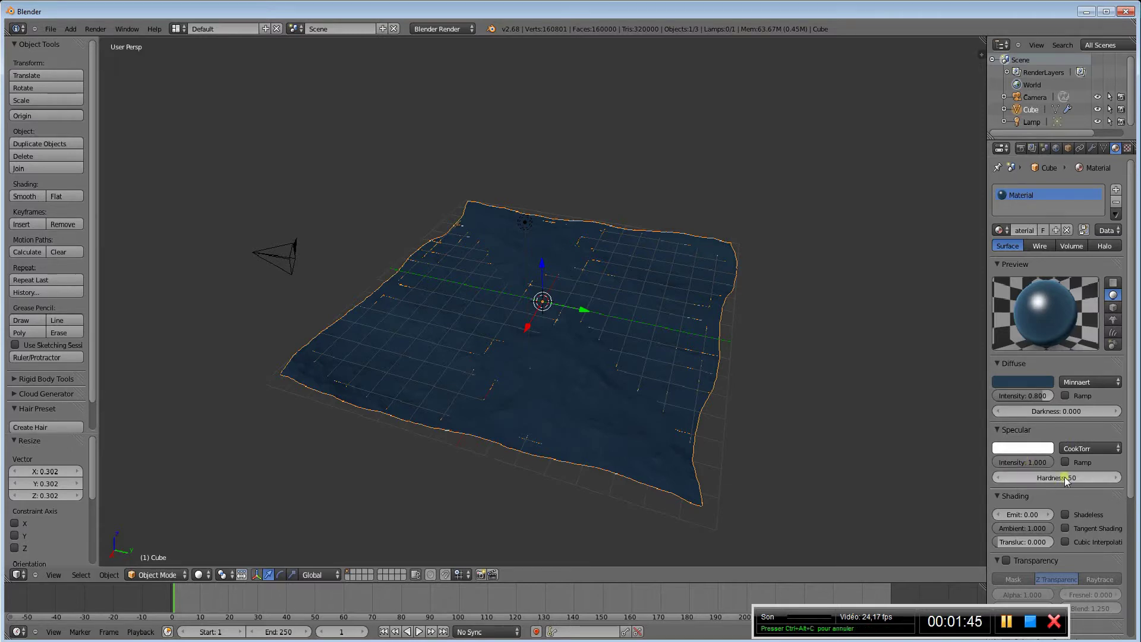
{"action": "type", "text": "153"}
{"action": "key", "text": "Return"}
Step: Enable mirror reflection on the ocean material with a reflectivity of 0.1
{"action": "scroll", "coordinate": [1077, 483], "scroll_direction": "down", "scroll_amount": 1}
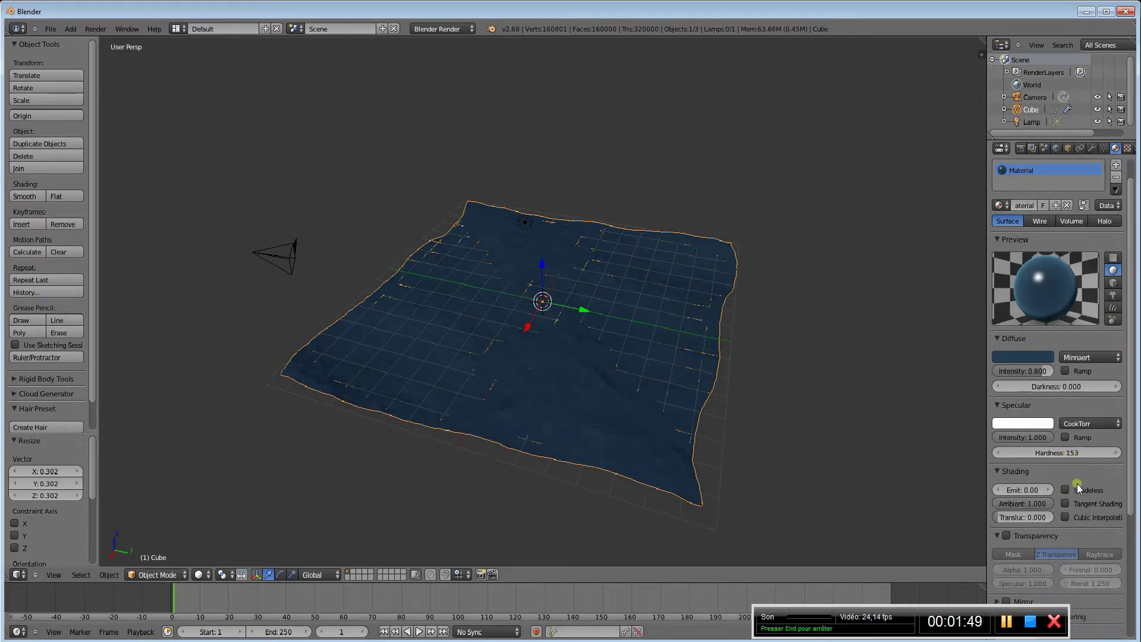
{"action": "scroll", "coordinate": [1060, 483], "scroll_direction": "down", "scroll_amount": 2}
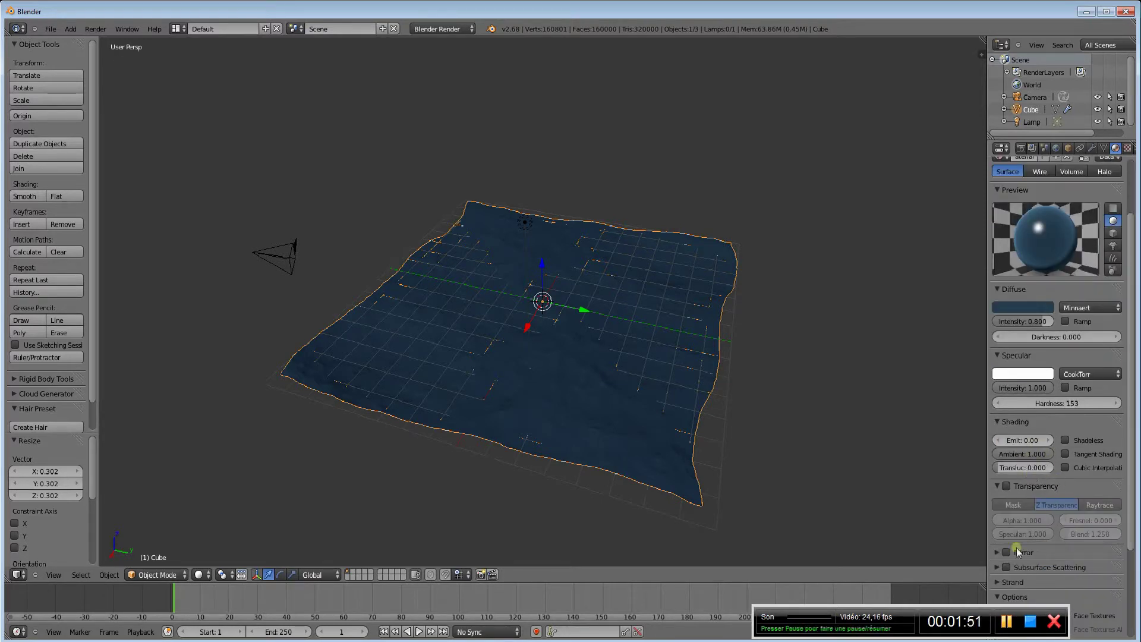
{"action": "scroll", "coordinate": [1029, 550], "scroll_direction": "down", "scroll_amount": 3}
{"action": "left_click", "coordinate": [1007, 478]}
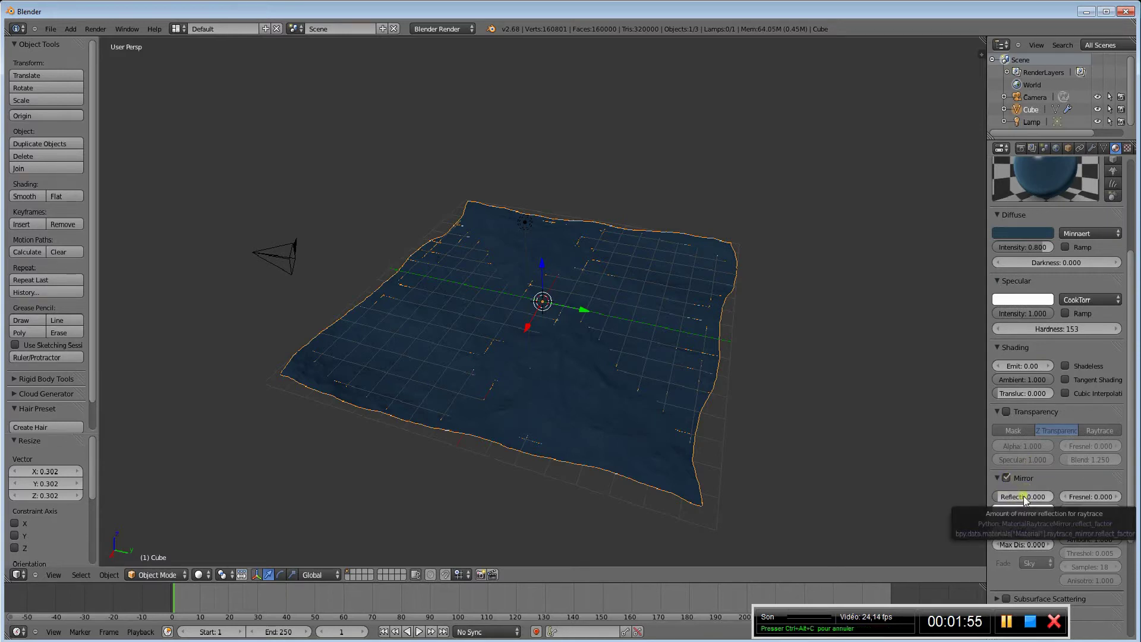
{"action": "left_click", "coordinate": [1024, 496]}
{"action": "type", "text": "1"}
{"action": "key", "text": "Return"}
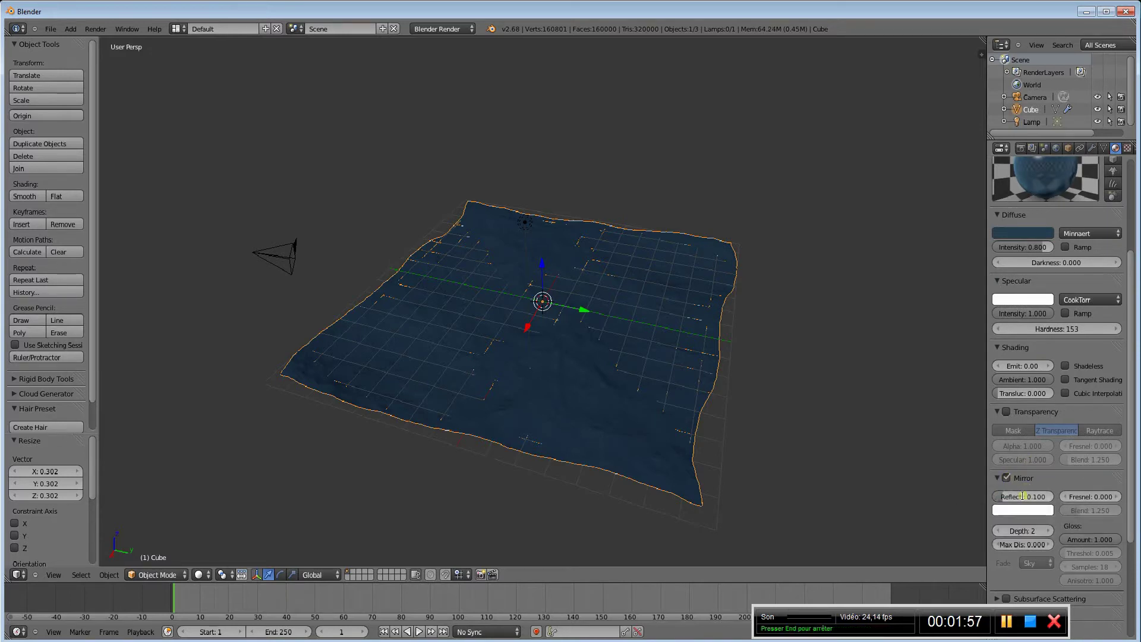
Step: Set the current frame of the animation to 0
{"action": "scroll", "coordinate": [1082, 478], "scroll_direction": "up", "scroll_amount": 5}
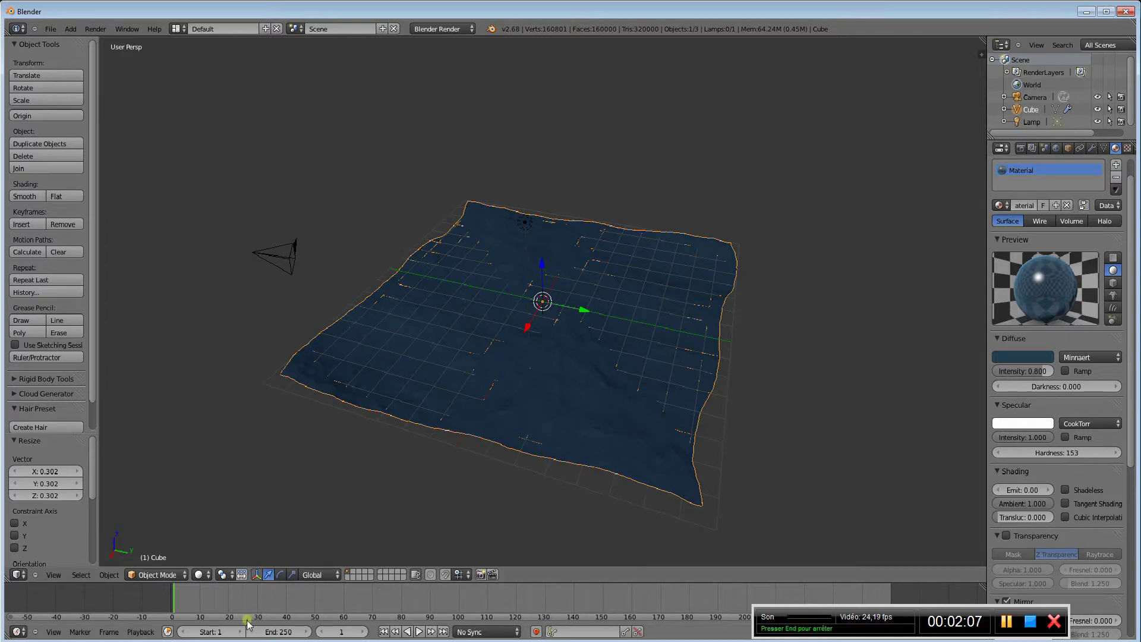
{"action": "left_click", "coordinate": [342, 632]}
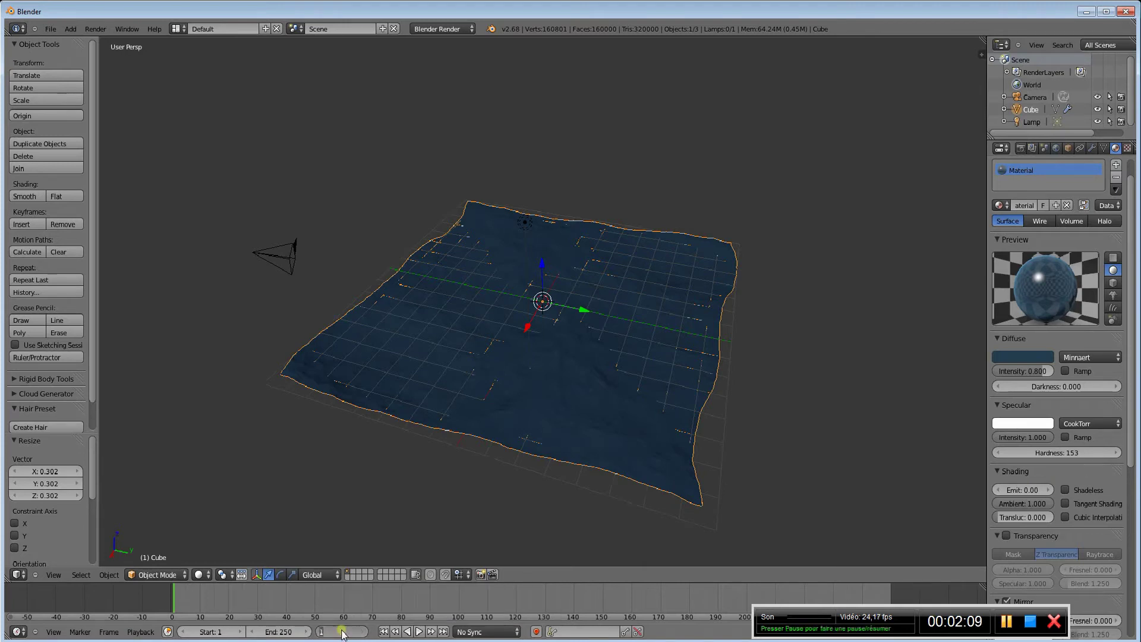
{"action": "type", "text": "0"}
{"action": "key", "text": "Return"}
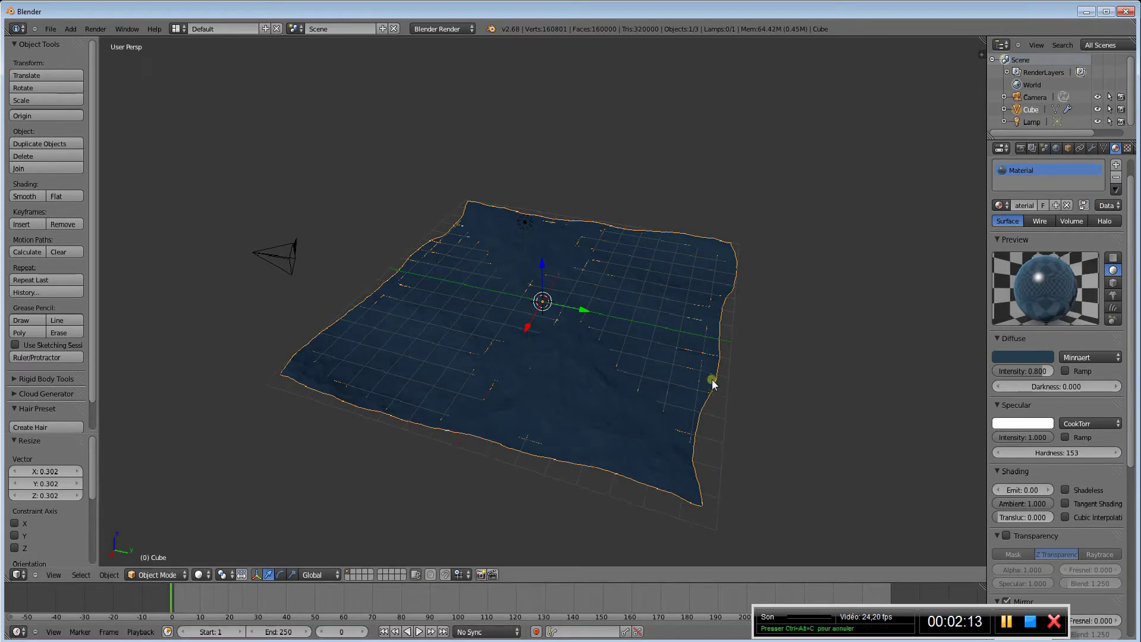
Step: Set the Ocean modifier's Time to 0 and insert a keyframe for it at frame 0
{"action": "left_click", "coordinate": [1090, 148]}
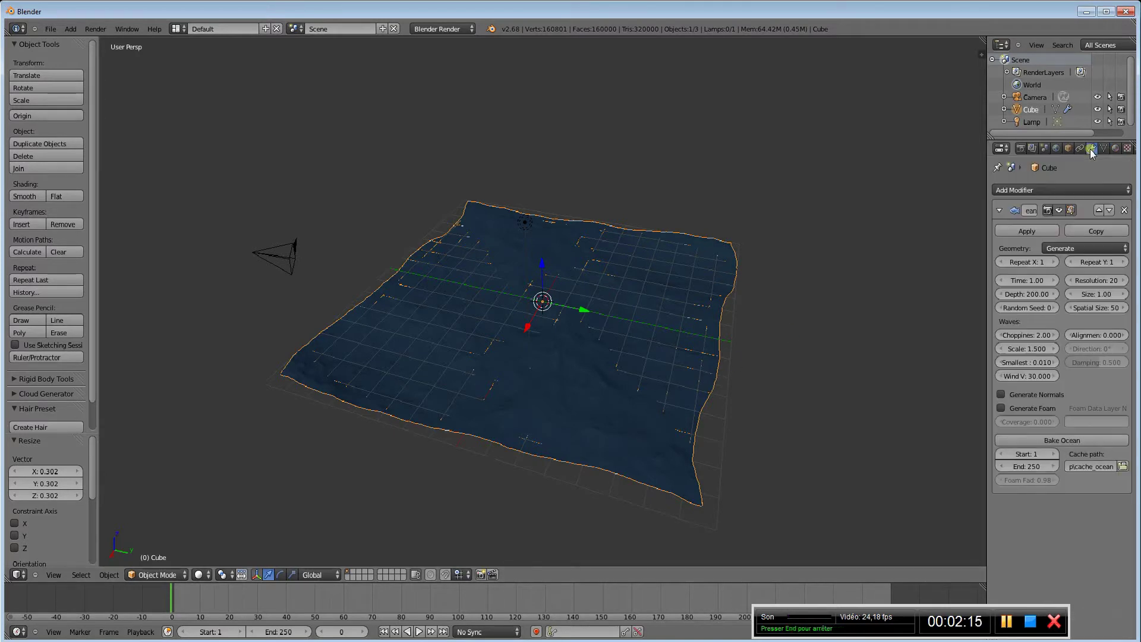
{"action": "left_click", "coordinate": [1027, 282]}
{"action": "type", "text": "0"}
{"action": "key", "text": "Return"}
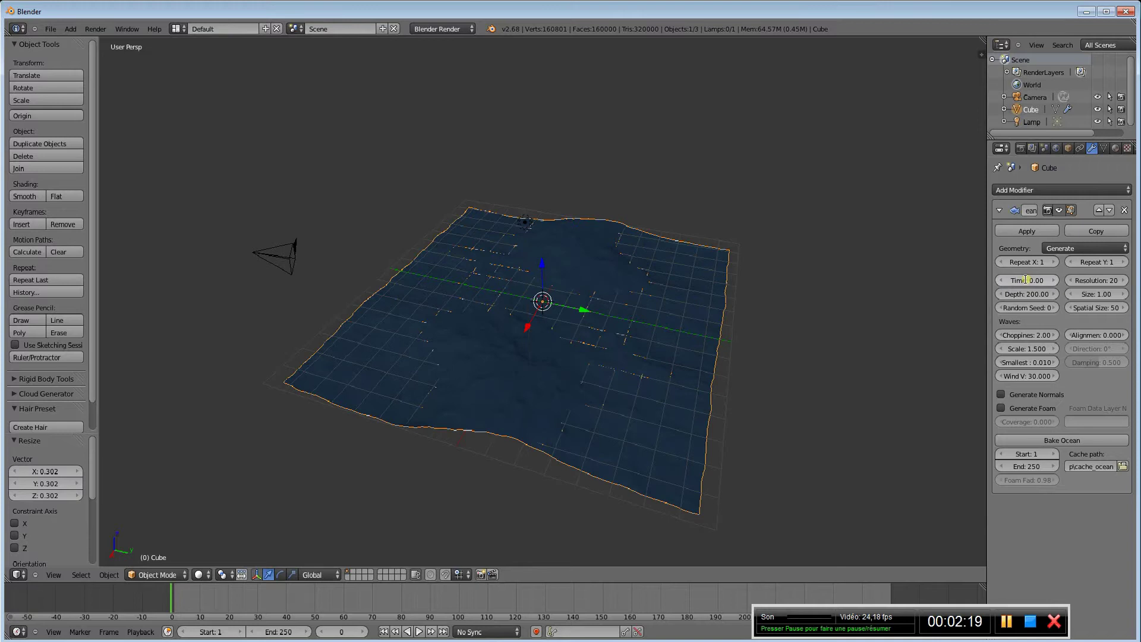
{"action": "key", "text": "i"}
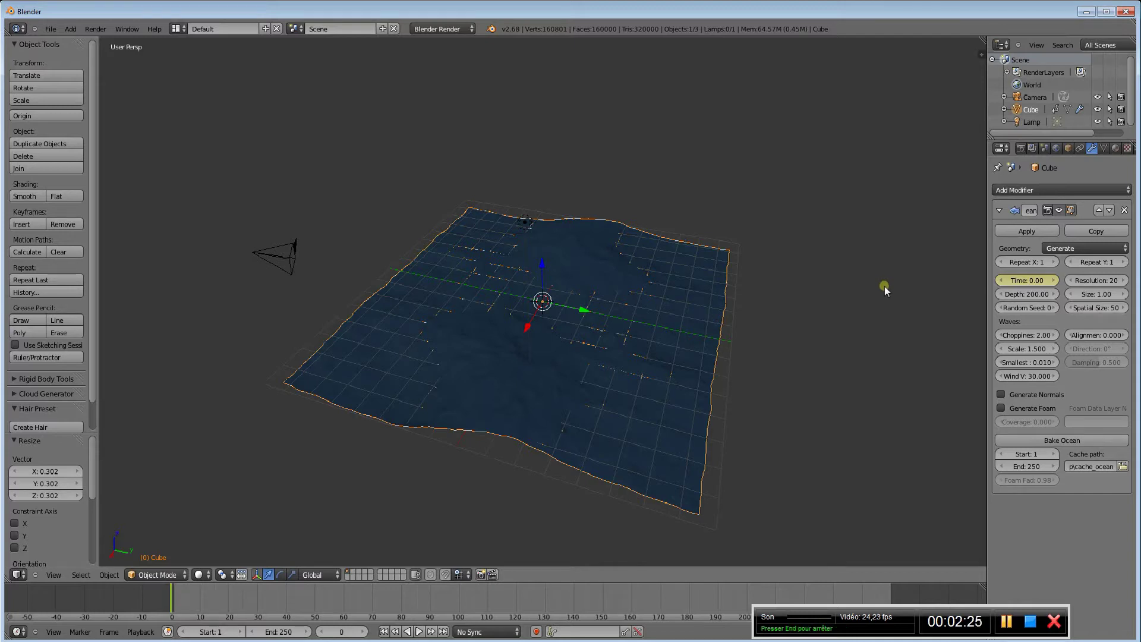
Step: Go to frame 250, set the Ocean modifier's Time to 5 and keyframe it
{"action": "left_click", "coordinate": [338, 630]}
{"action": "type", "text": "2"}
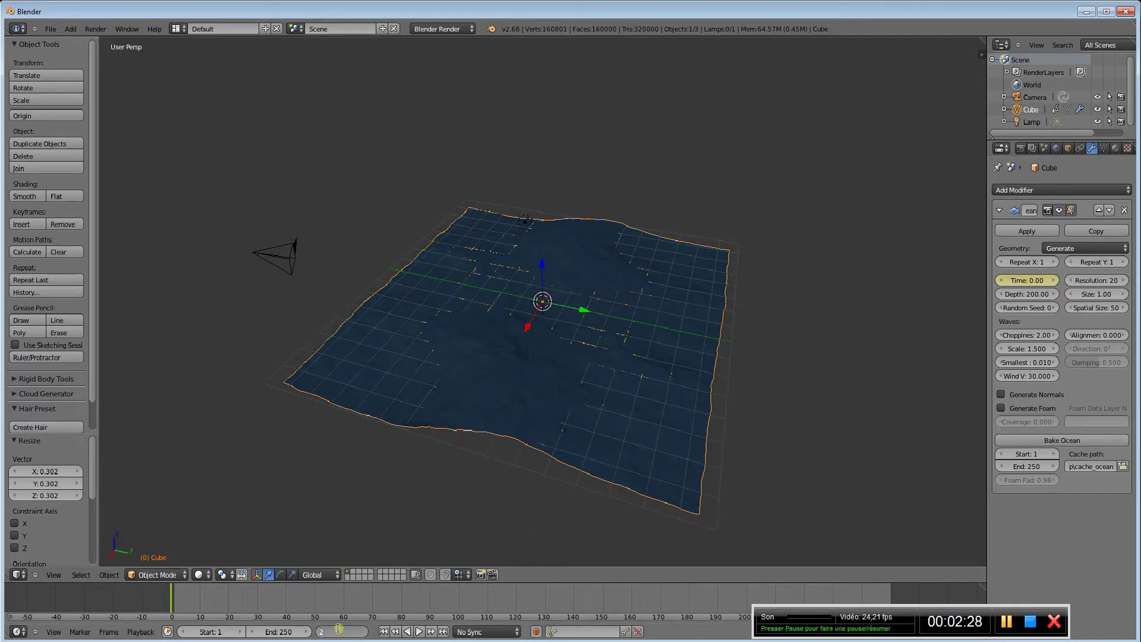
{"action": "type", "text": "50"}
{"action": "key", "text": "Return"}
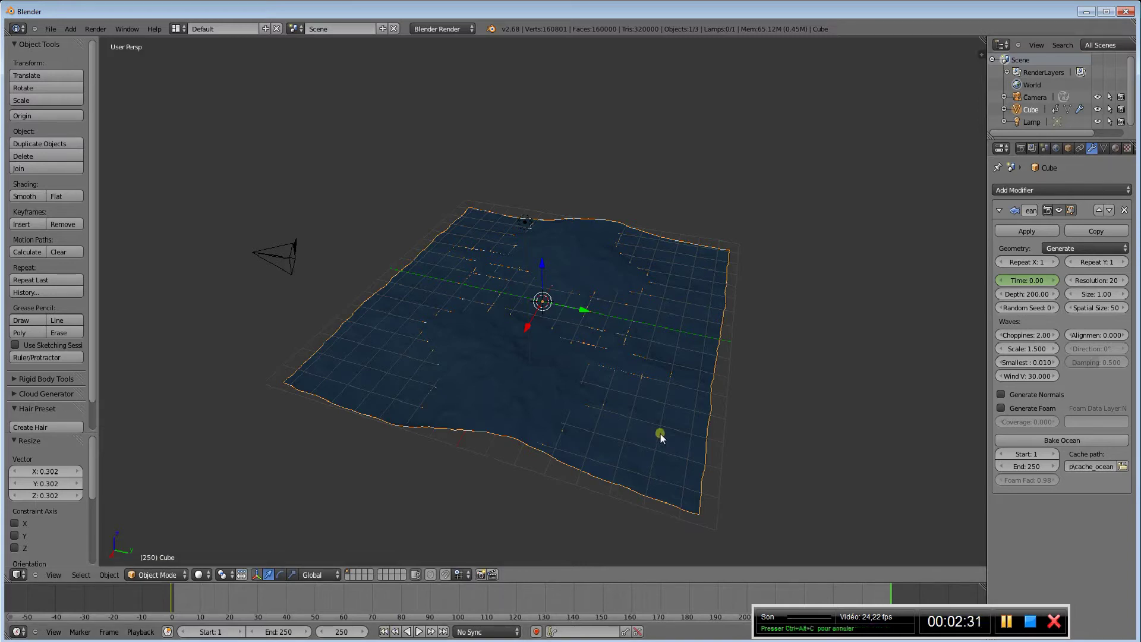
{"action": "left_click", "coordinate": [1038, 282]}
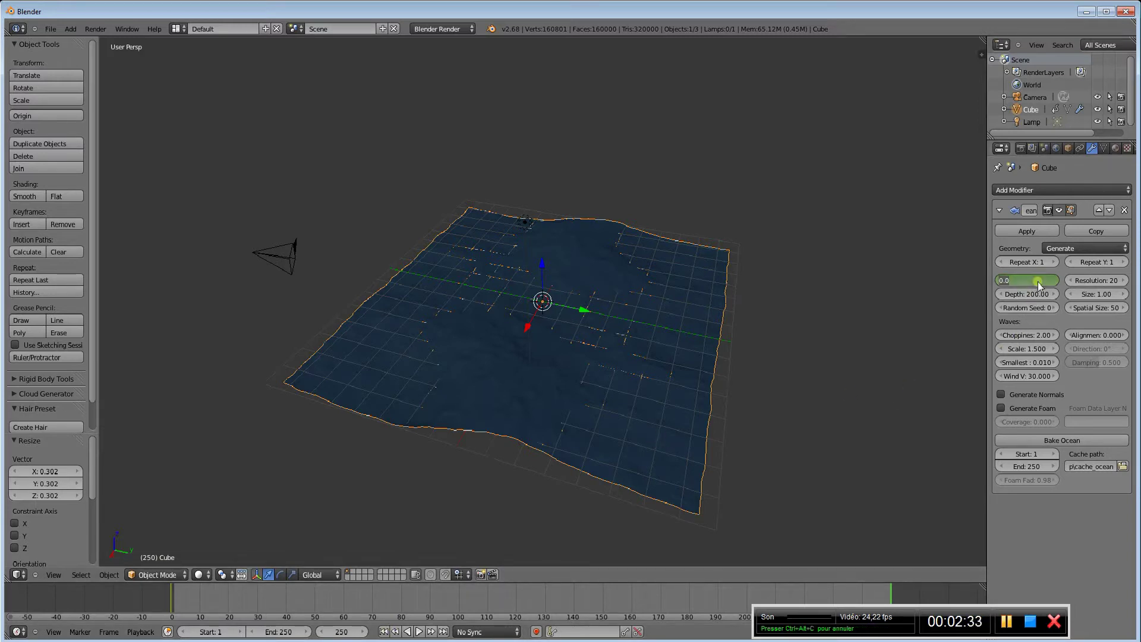
{"action": "type", "text": "5"}
{"action": "key", "text": "Return"}
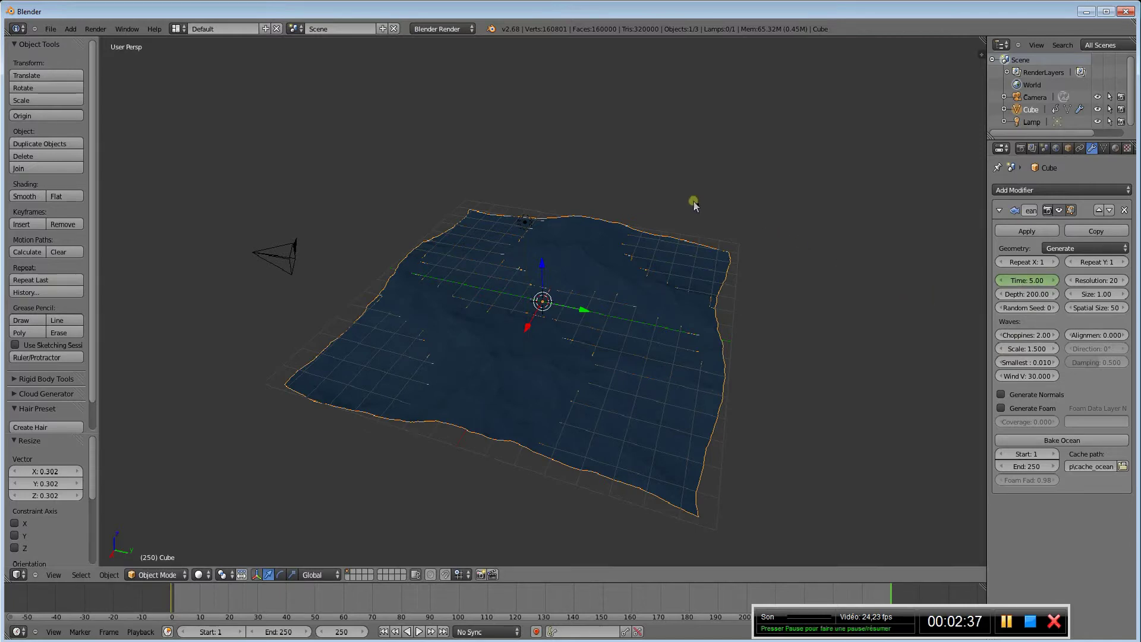
Step: Switch to the Animation screen layout and bring the Time (Ocean) curve into clear view in the F-Curve Editor
{"action": "left_click", "coordinate": [185, 29]}
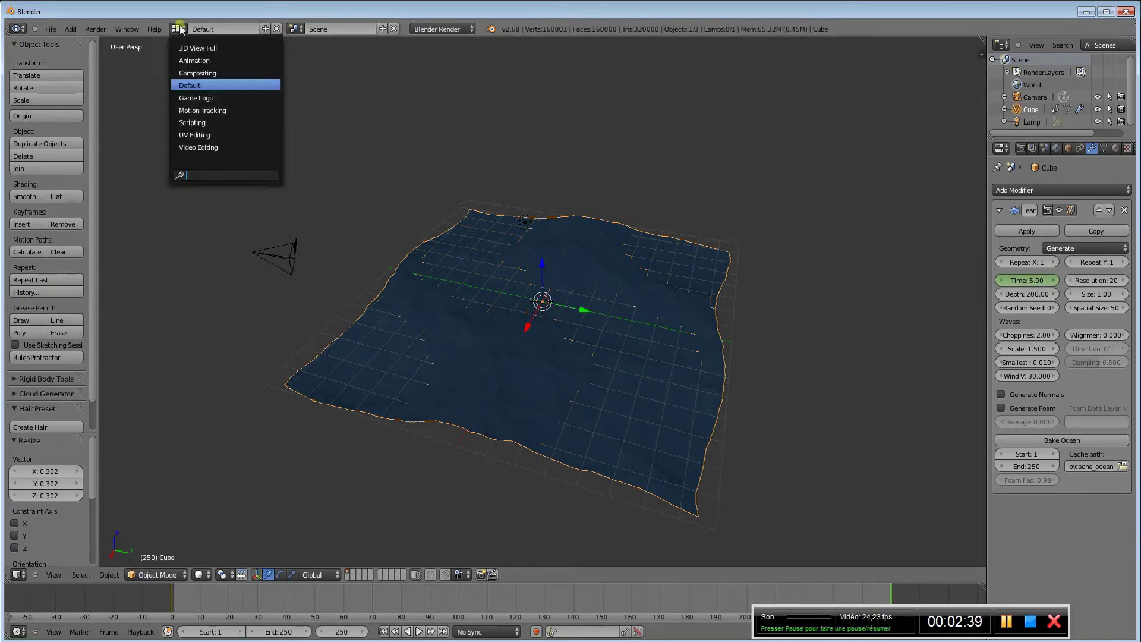
{"action": "left_click", "coordinate": [214, 59]}
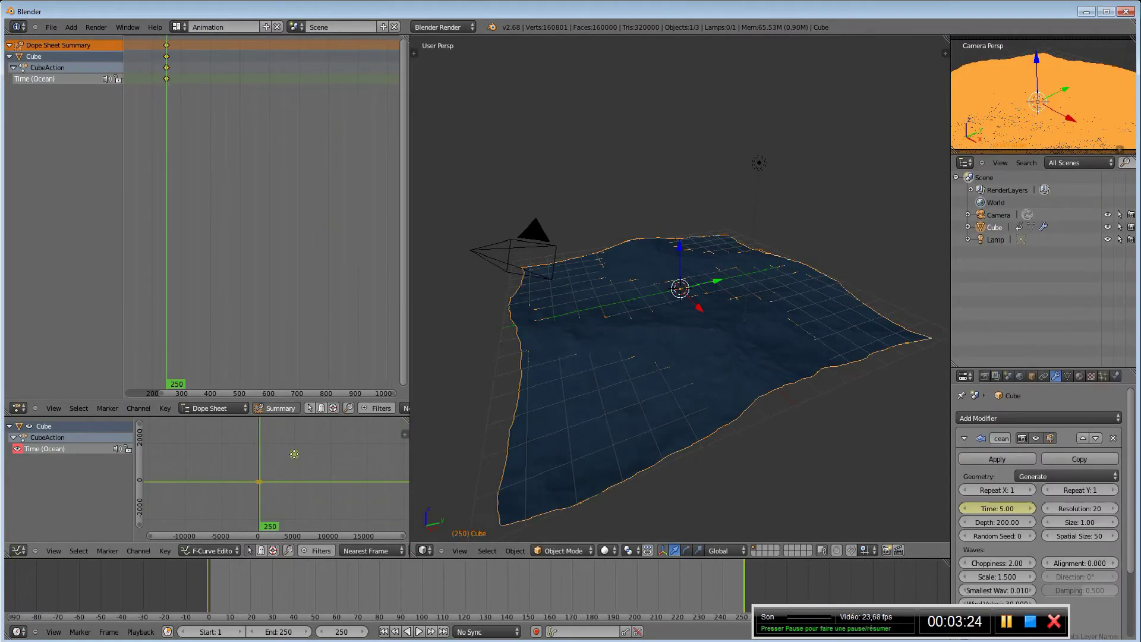
{"action": "key", "text": "ctrl+Up"}
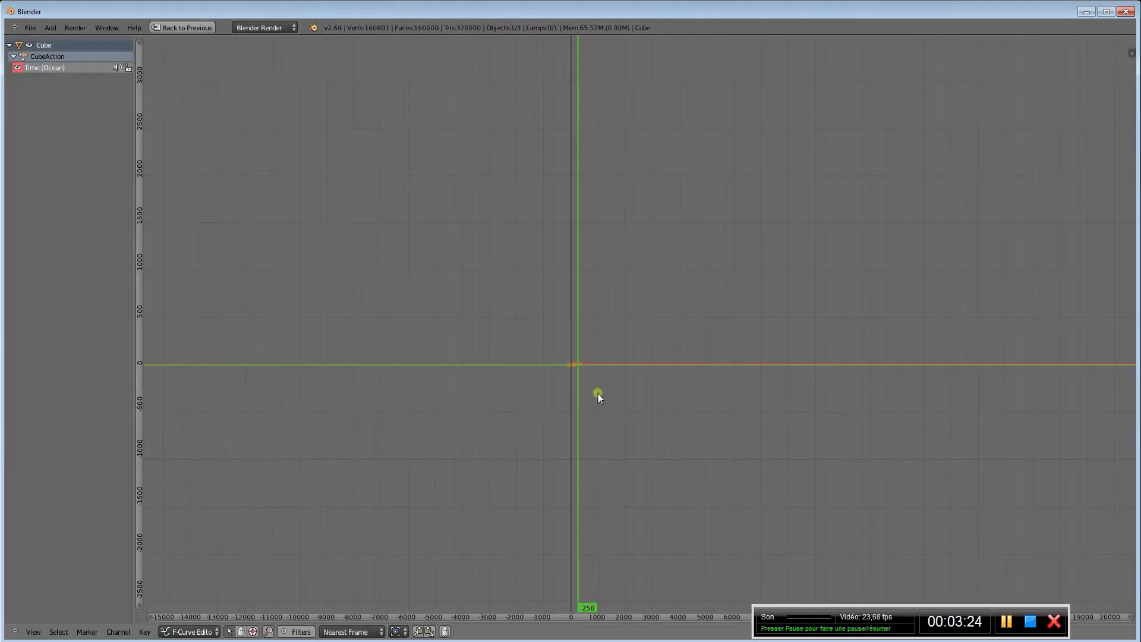
{"action": "middle_click_drag", "start_coordinate": [598, 393], "coordinate": [480, 349], "text": "ctrl"}
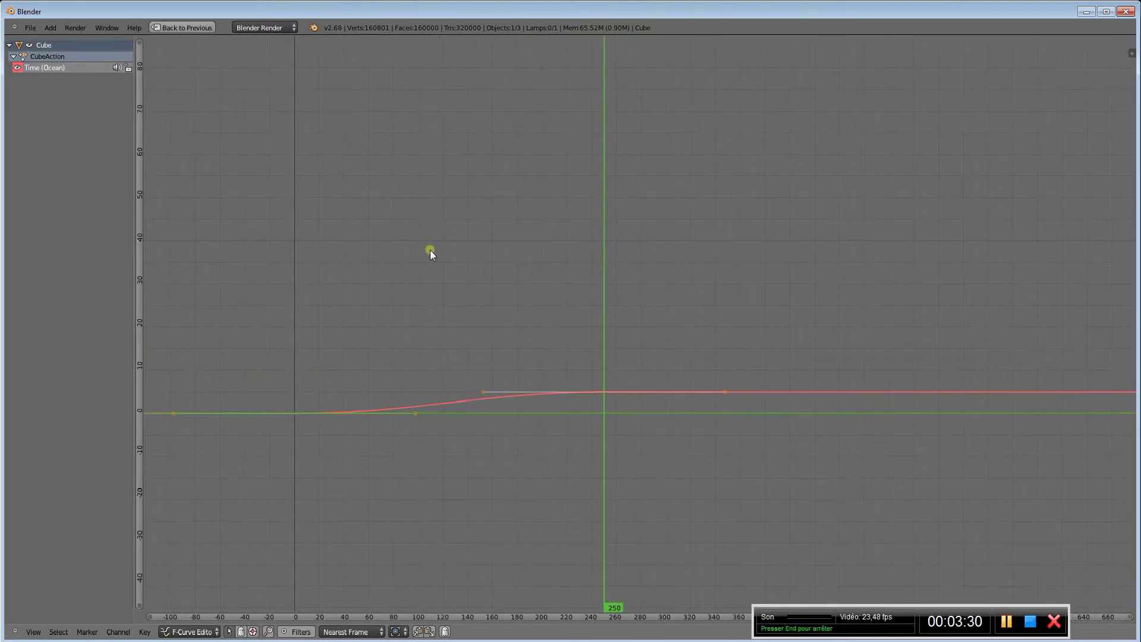
{"action": "middle_click_drag", "start_coordinate": [554, 452], "coordinate": [491, 413], "text": "ctrl"}
{"action": "key", "text": "ctrl+Up"}
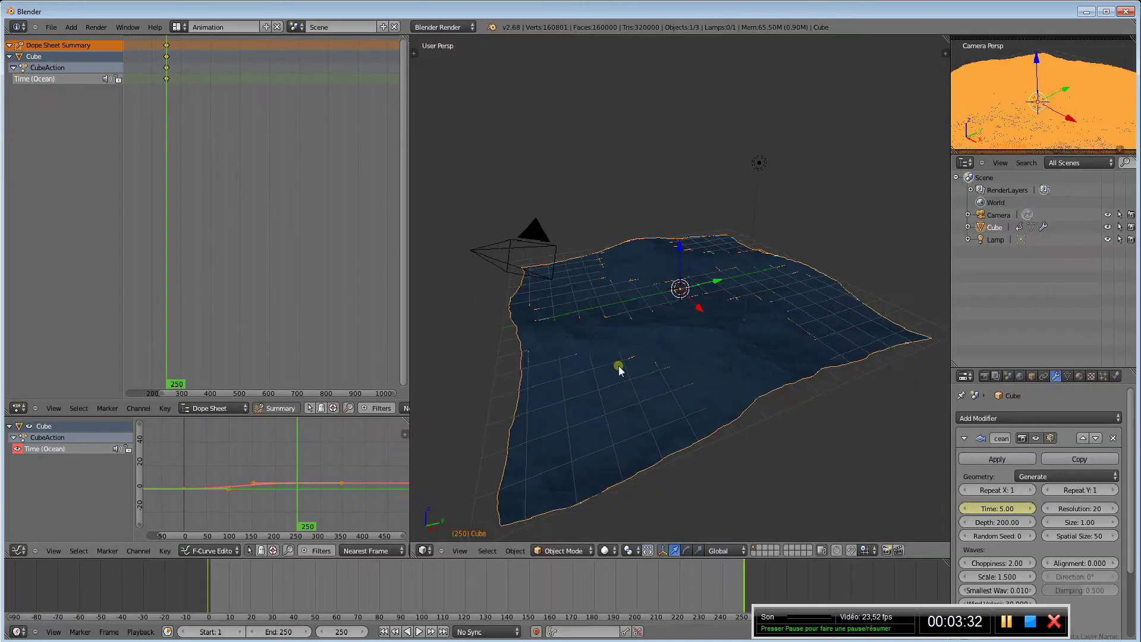
Step: Scale the handles of the Time curve's keyframe at frame 0 down to almost nothing
{"action": "key", "text": "ctrl+Up"}
{"action": "middle_click_drag", "start_coordinate": [329, 455], "coordinate": [717, 397], "text": "ctrl"}
{"action": "right_click", "coordinate": [298, 407]}
{"action": "scroll", "coordinate": [670, 383], "scroll_direction": "down", "scroll_amount": 6}
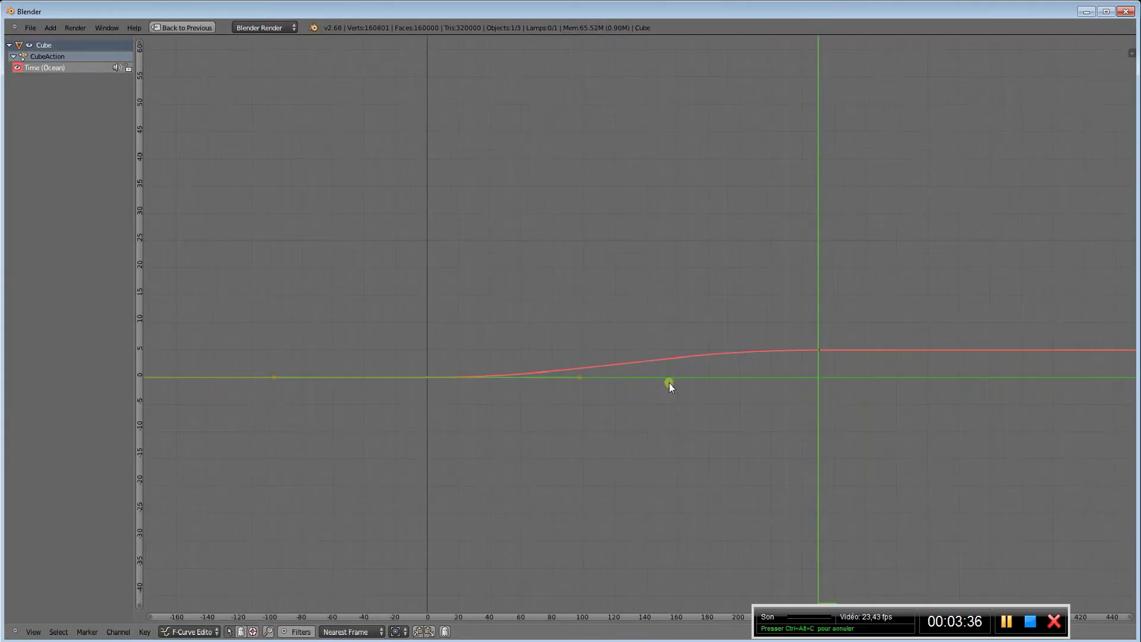
{"action": "key", "text": "s"}
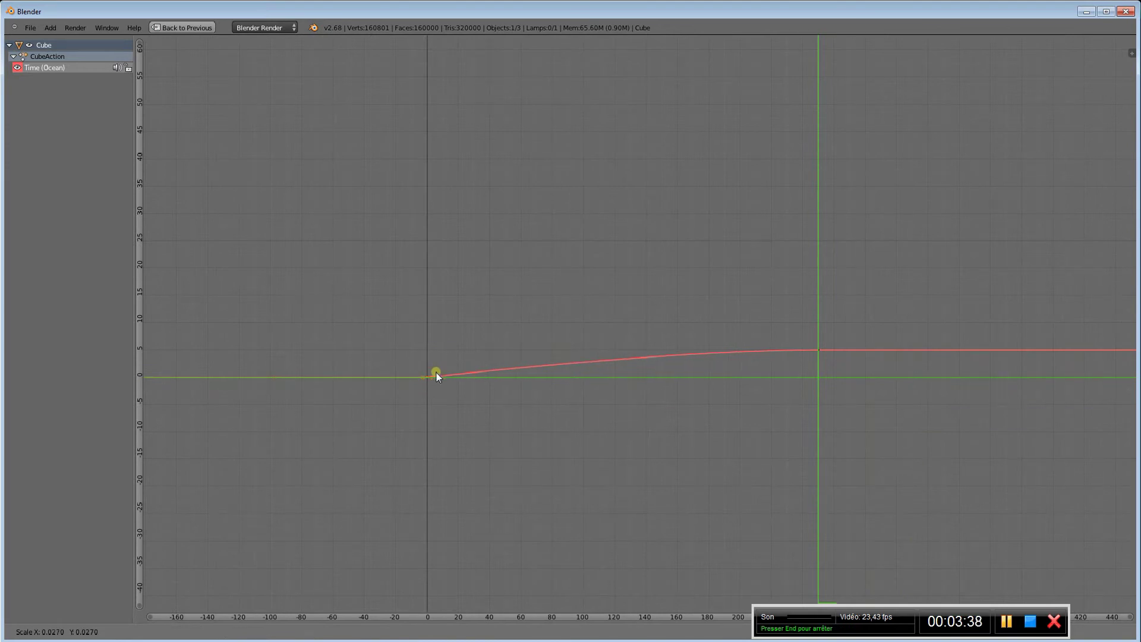
{"action": "left_click", "coordinate": [426, 376]}
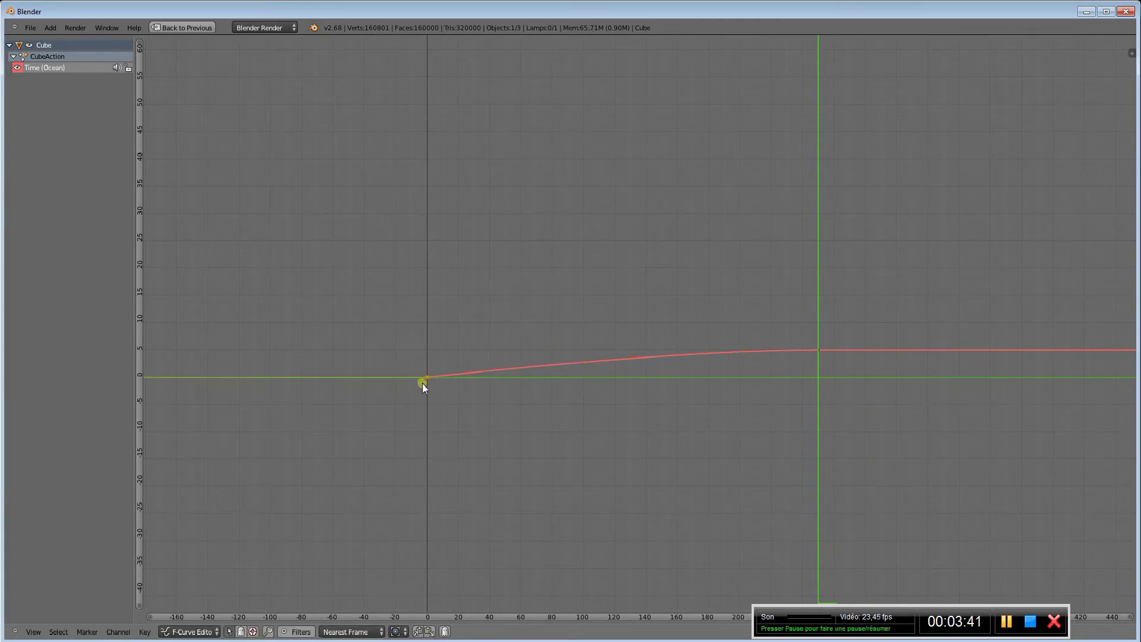
Step: Collapse the handles of the Time curve's keyframe at frame 250 to make the curve linear between both keyframes
{"action": "right_click", "coordinate": [816, 351]}
{"action": "key", "text": "s"}
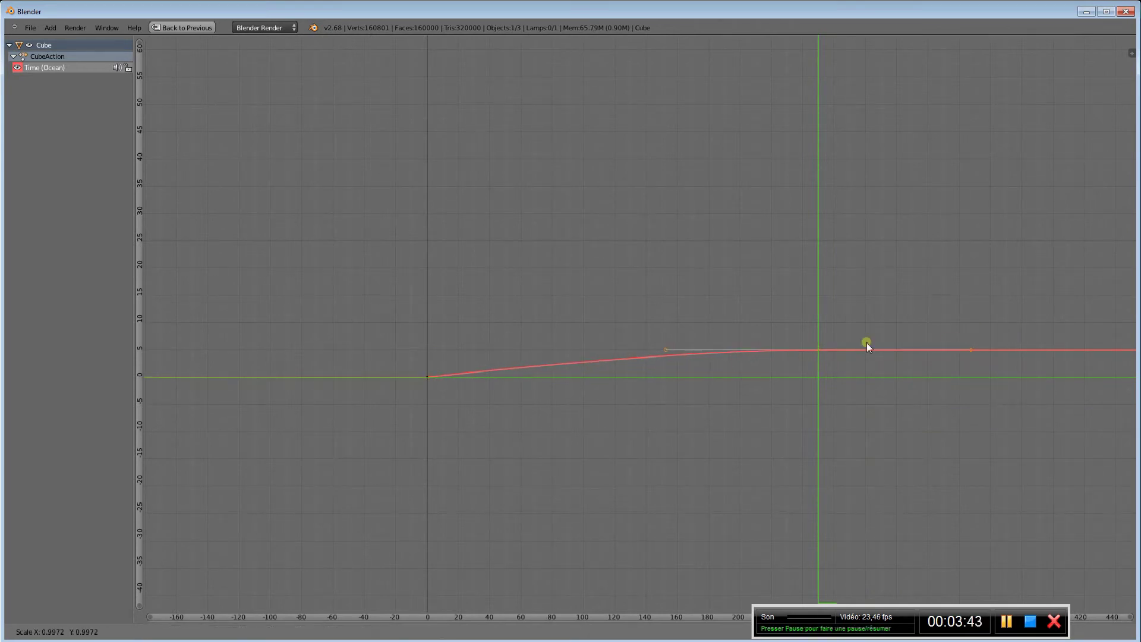
{"action": "left_click", "coordinate": [797, 348]}
{"action": "scroll", "coordinate": [857, 304], "scroll_direction": "down", "scroll_amount": 6}
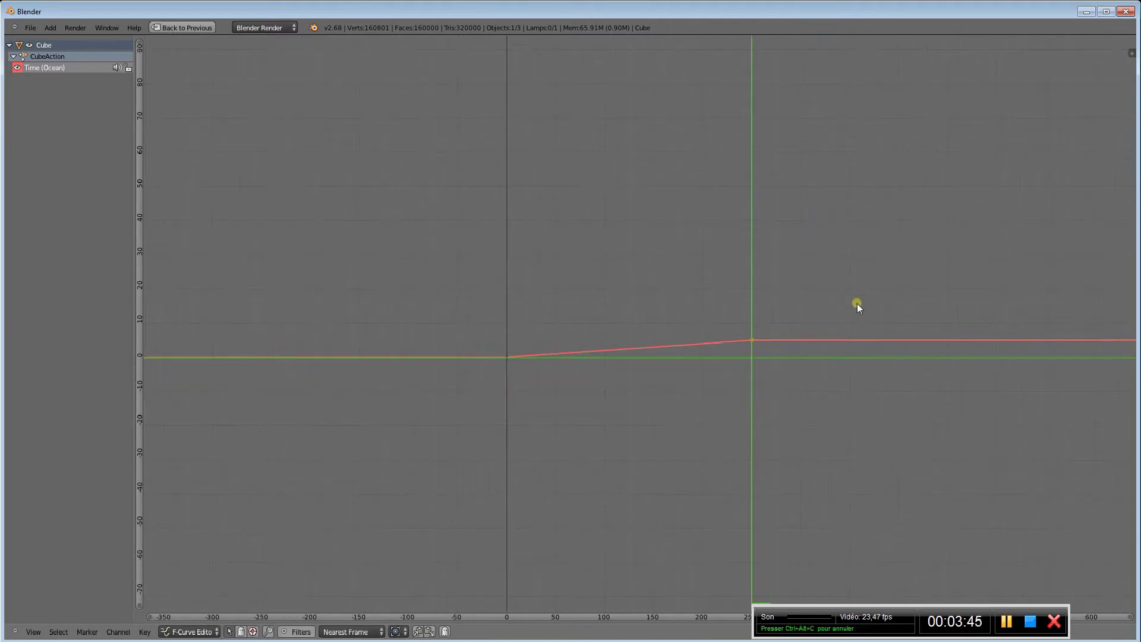
{"action": "scroll", "coordinate": [854, 305], "scroll_direction": "up", "scroll_amount": 3}
{"action": "key", "text": "ctrl+Up"}
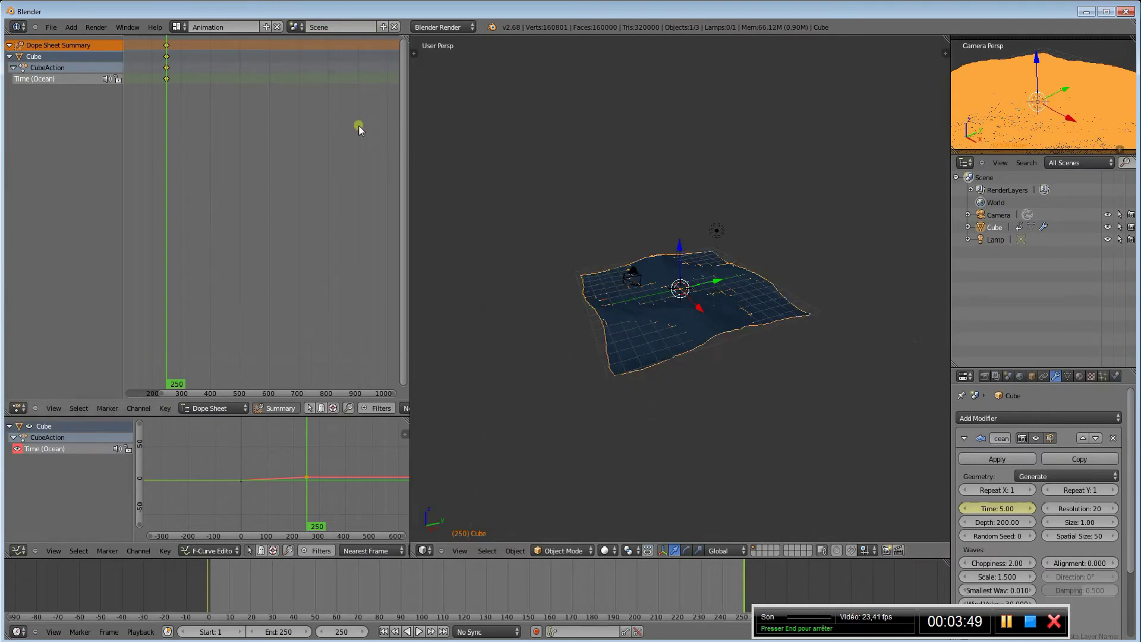
Step: Return to the Default screen layout with the ocean in view
{"action": "left_click", "coordinate": [176, 27]}
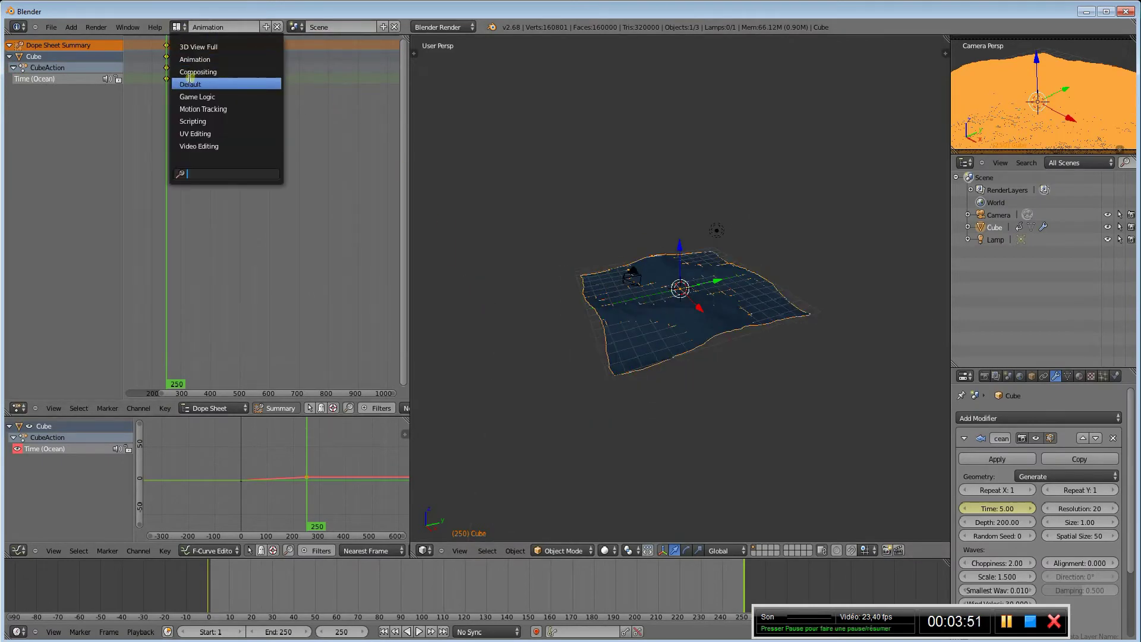
{"action": "left_click", "coordinate": [190, 84]}
{"action": "scroll", "coordinate": [576, 304], "scroll_direction": "up", "scroll_amount": 2}
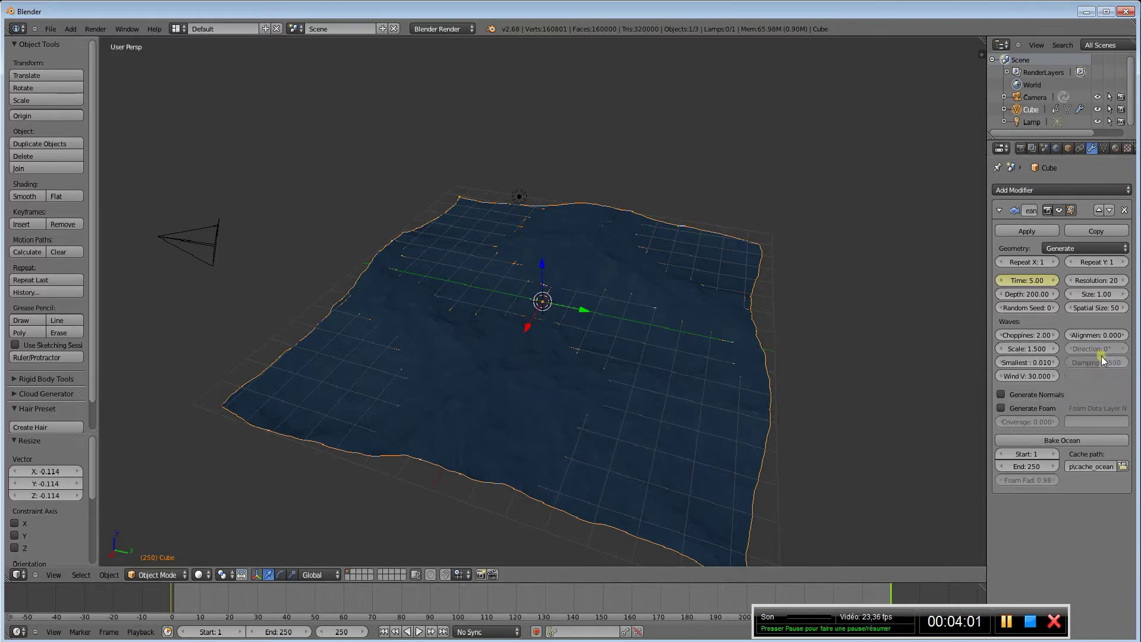
Step: Enable foam generation on the Ocean modifier with a coverage of -0.8 and bake the ocean for frames 1 to 250
{"action": "left_click", "coordinate": [1002, 409]}
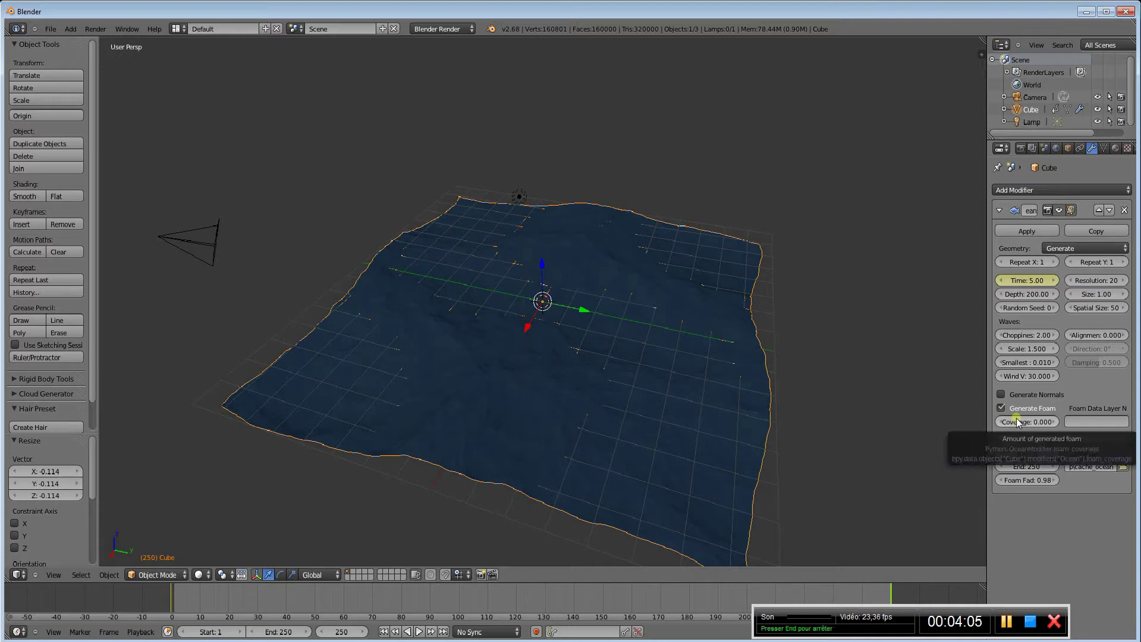
{"action": "left_click", "coordinate": [1024, 421]}
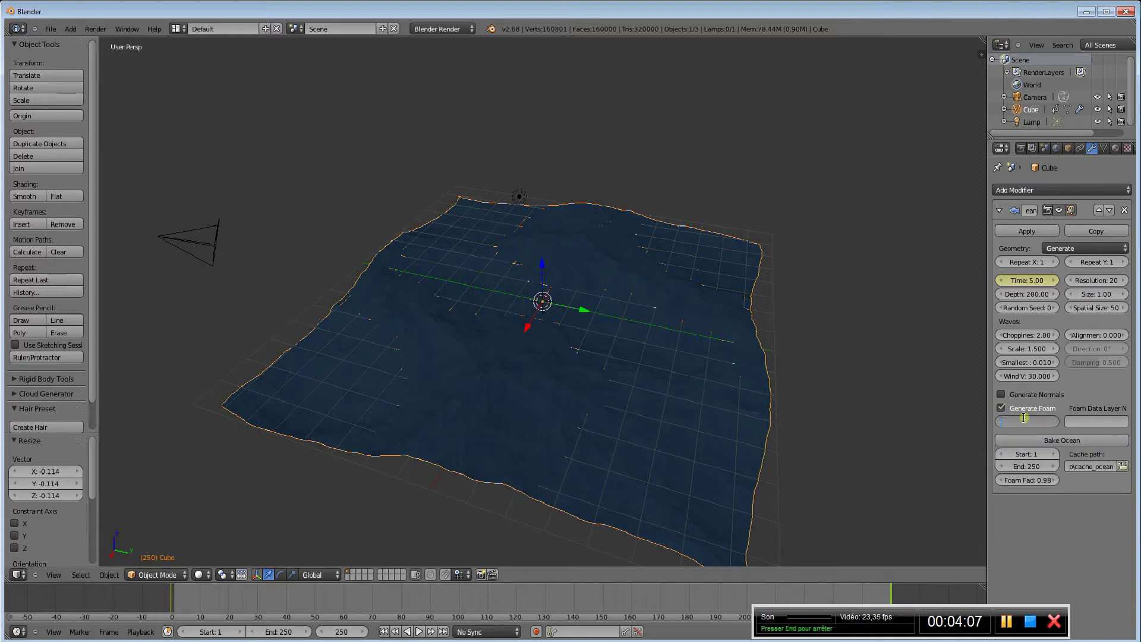
{"action": "type", "text": "-0.8"}
{"action": "key", "text": "Return"}
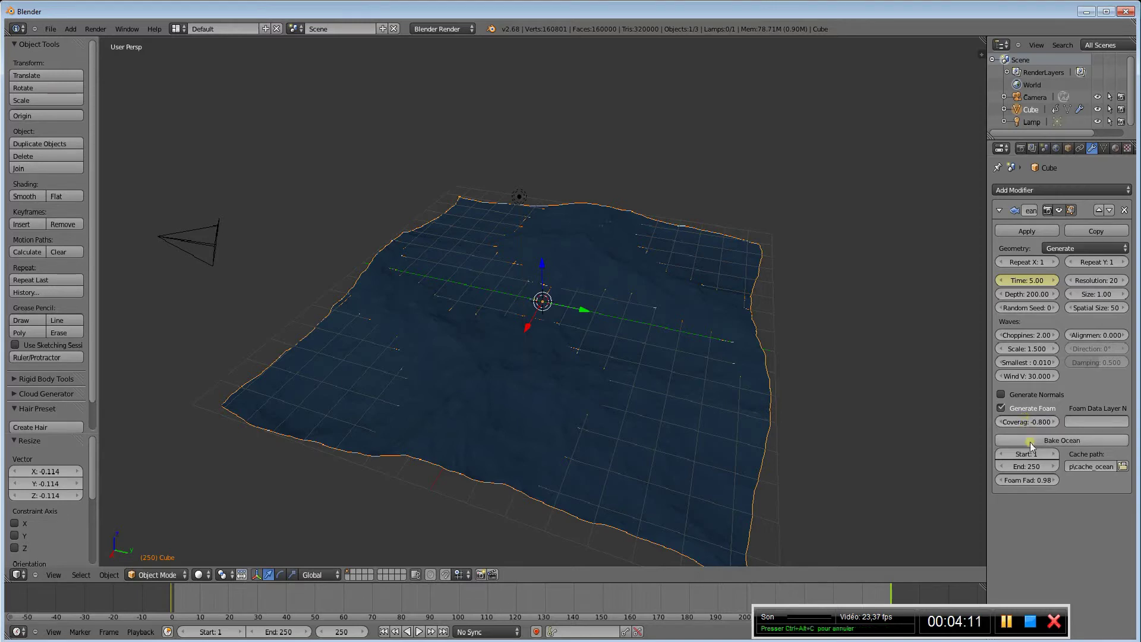
{"action": "left_click", "coordinate": [1039, 441]}
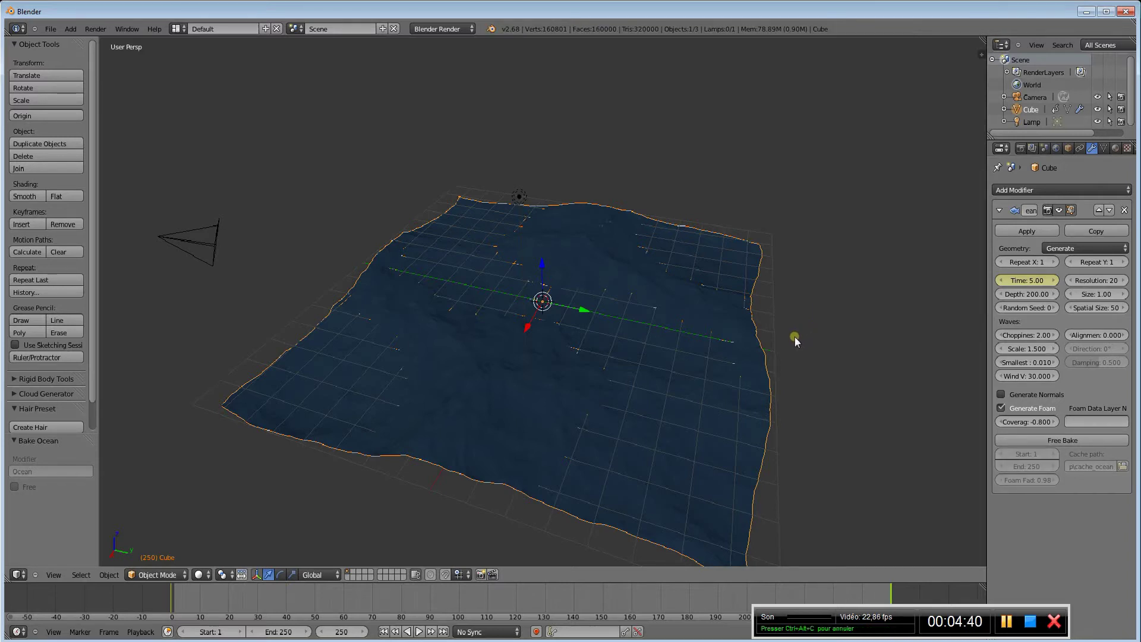
Step: Add a new texture to the ocean material and set its type to Ocean
{"action": "left_click", "coordinate": [1118, 149]}
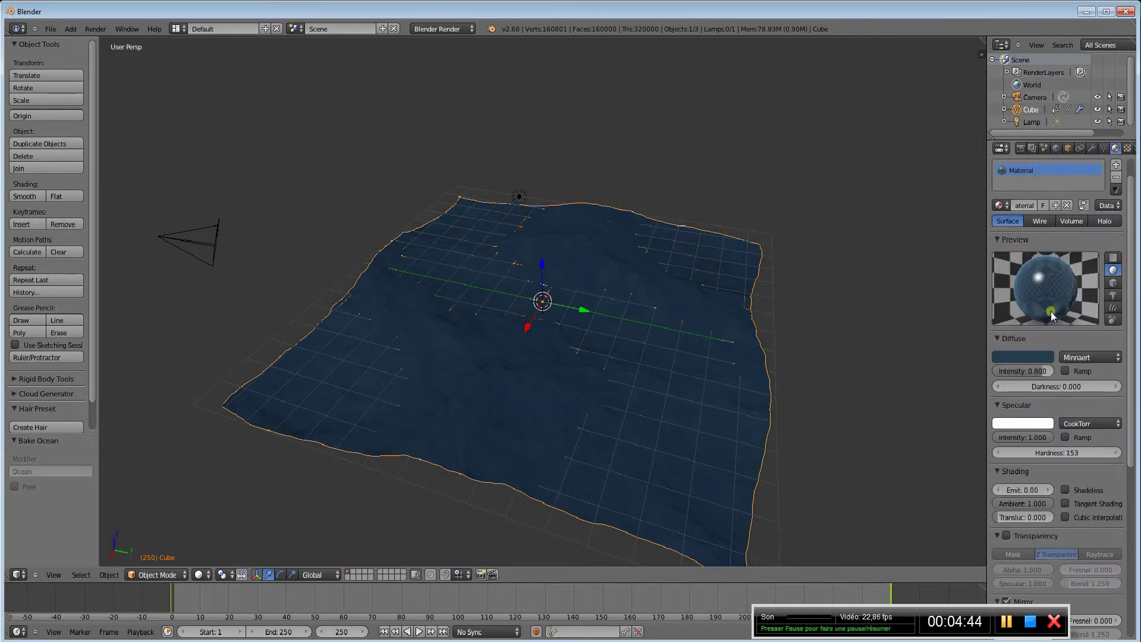
{"action": "left_click", "coordinate": [1128, 148]}
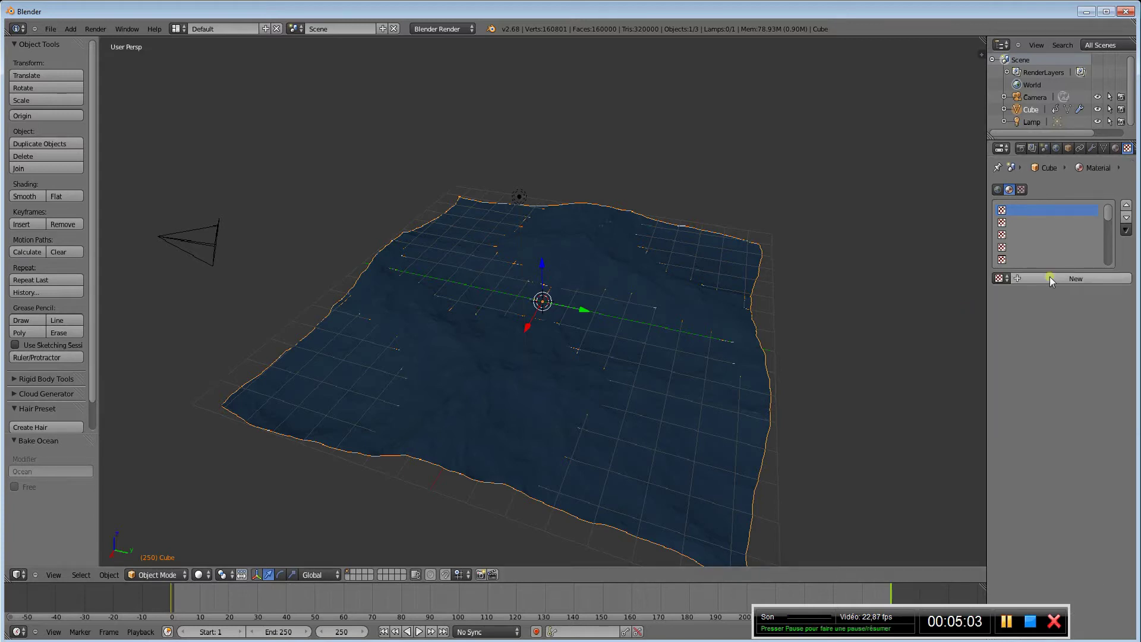
{"action": "left_click", "coordinate": [1049, 276]}
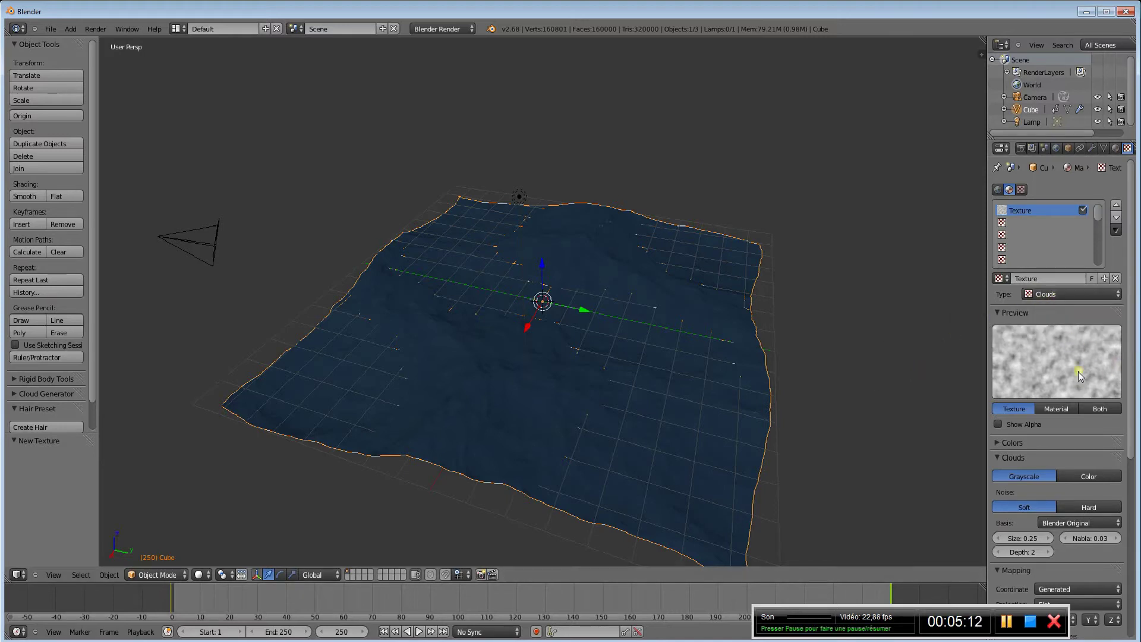
{"action": "left_click", "coordinate": [1061, 290]}
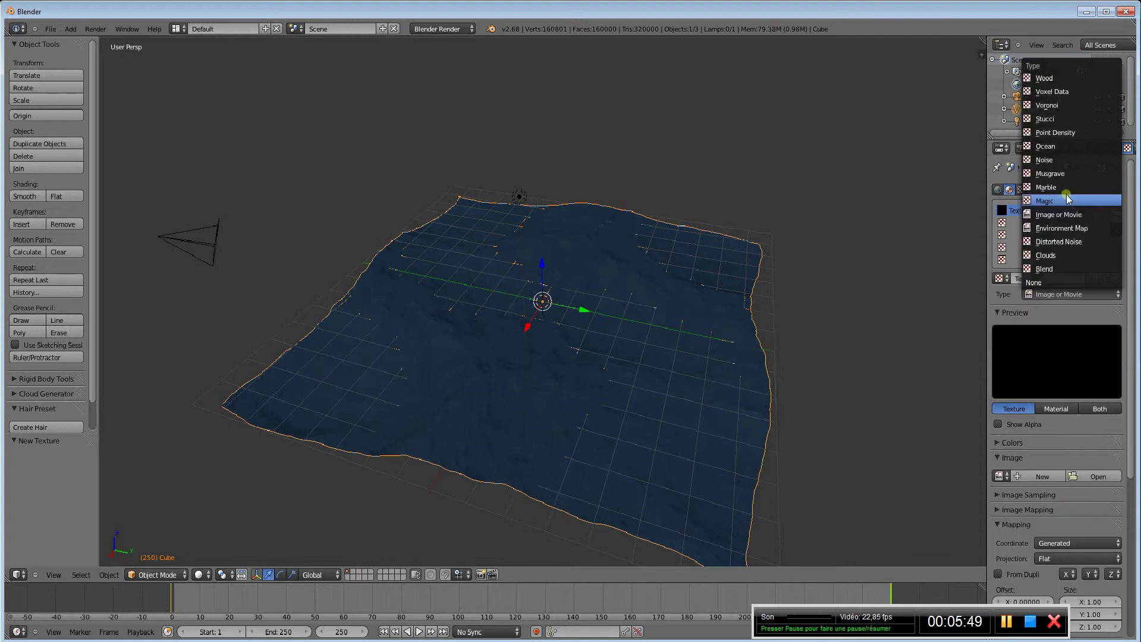
{"action": "left_click", "coordinate": [1055, 146]}
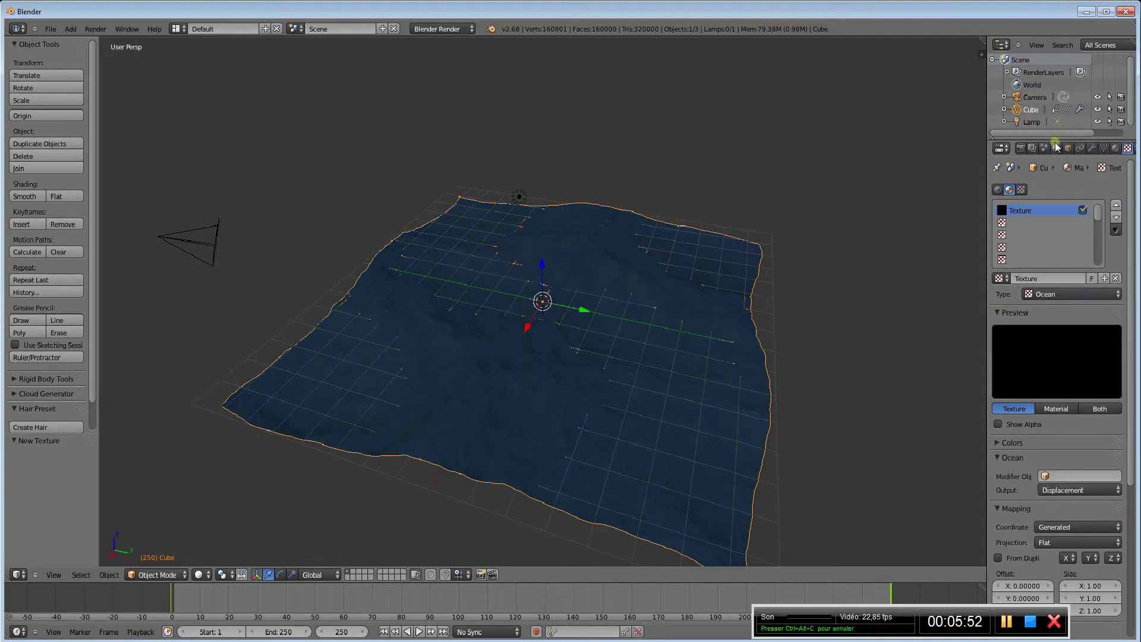
Step: Set the Ocean texture's modifier object to Cube and its output to Foam
{"action": "left_click", "coordinate": [1068, 473]}
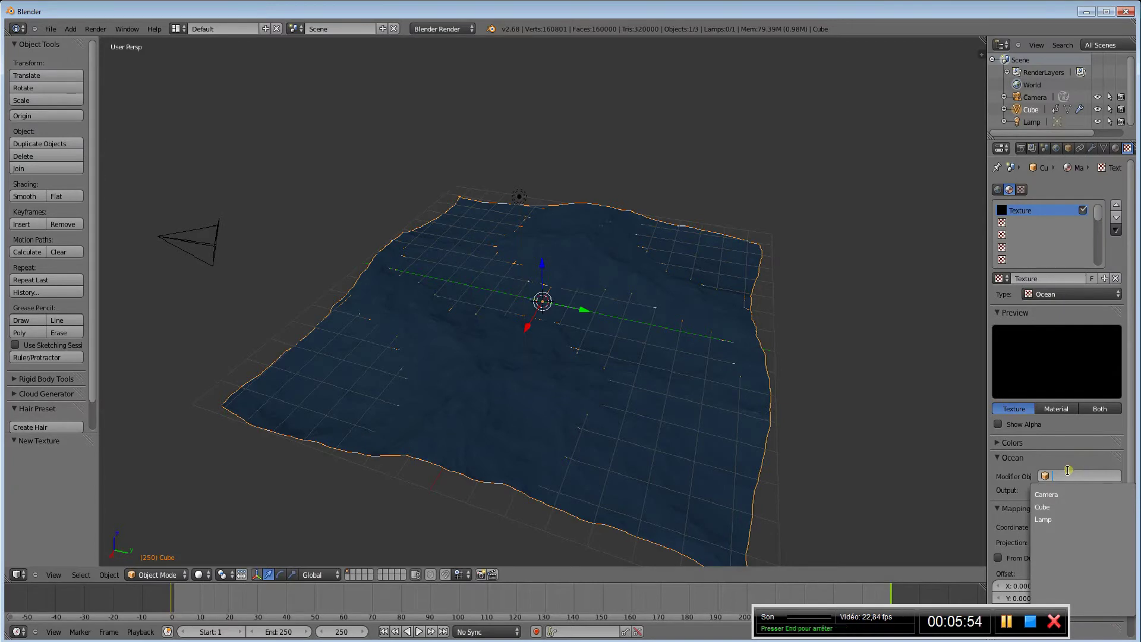
{"action": "left_click", "coordinate": [1055, 507]}
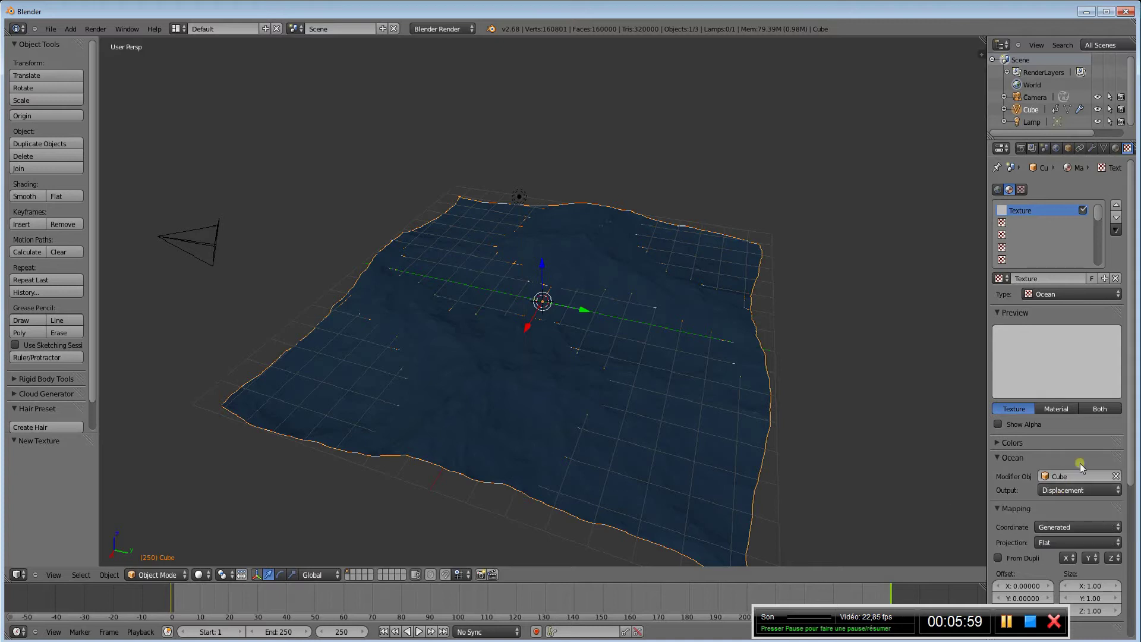
{"action": "left_click", "coordinate": [1055, 526]}
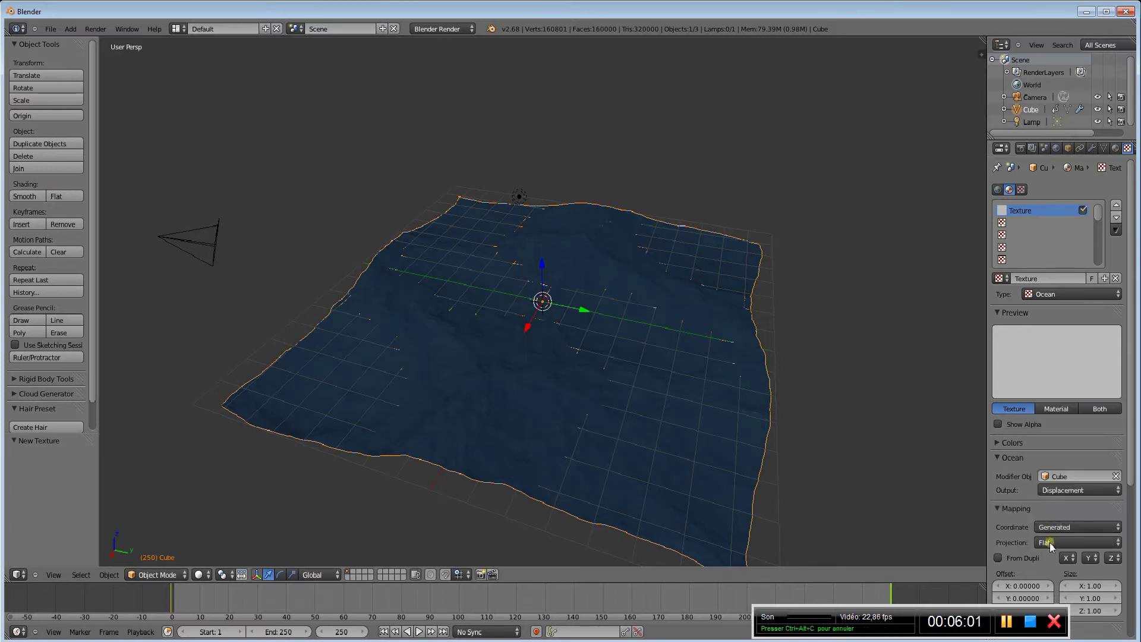
{"action": "left_click", "coordinate": [1050, 542]}
{"action": "left_click", "coordinate": [1056, 491]}
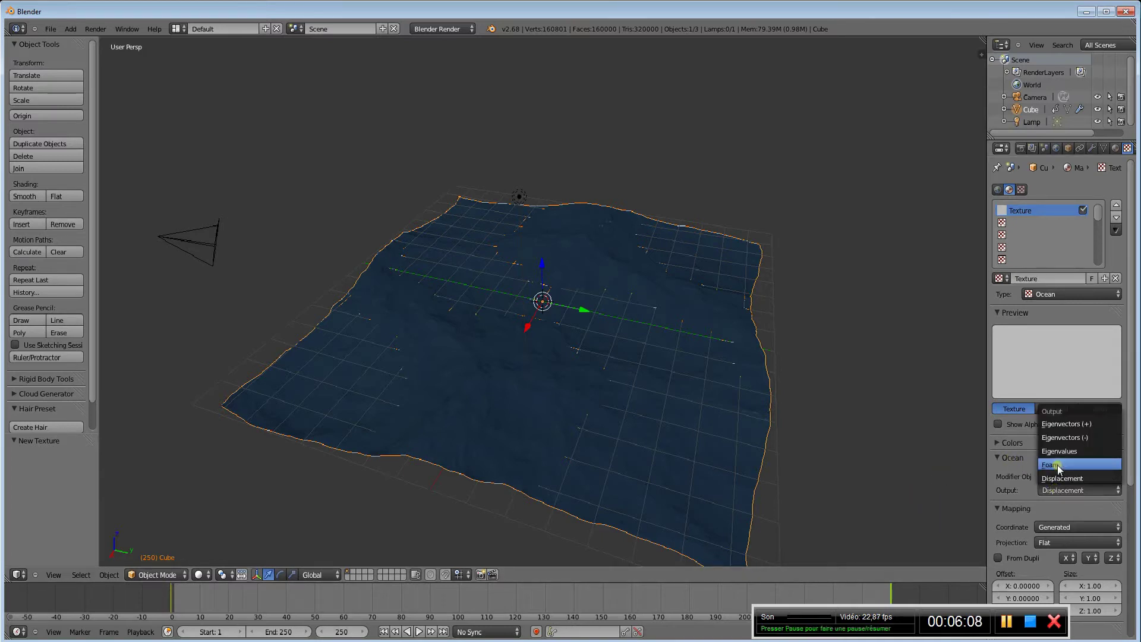
{"action": "left_click", "coordinate": [1056, 466]}
Step: Set the foam texture's mapping coordinates to UV
{"action": "scroll", "coordinate": [1068, 526], "scroll_direction": "down", "scroll_amount": 1}
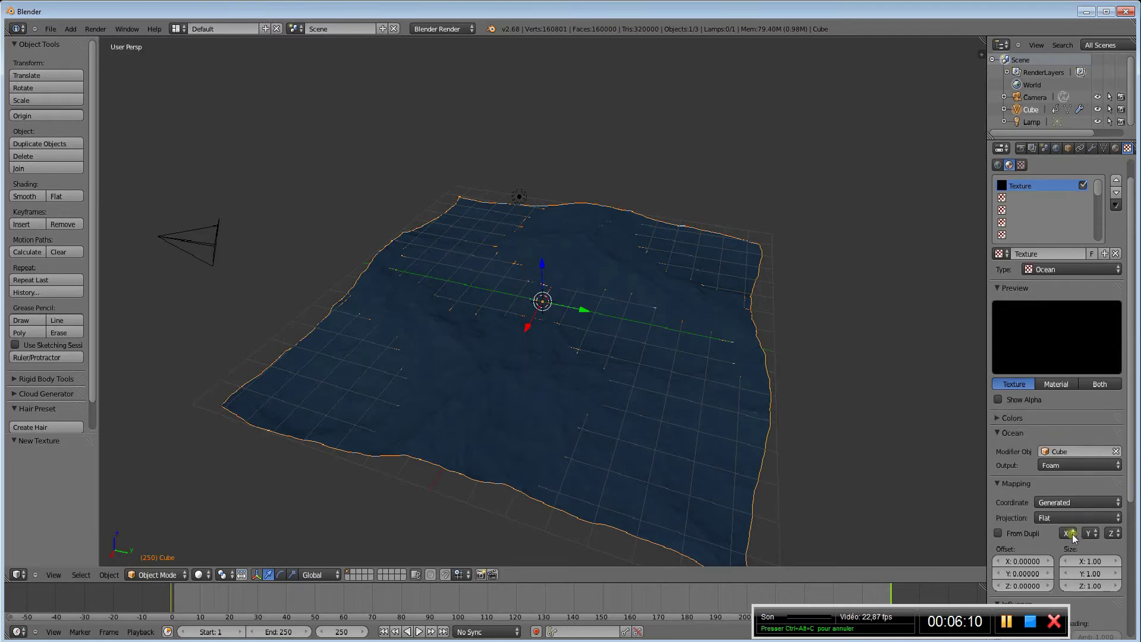
{"action": "left_click", "coordinate": [1068, 502]}
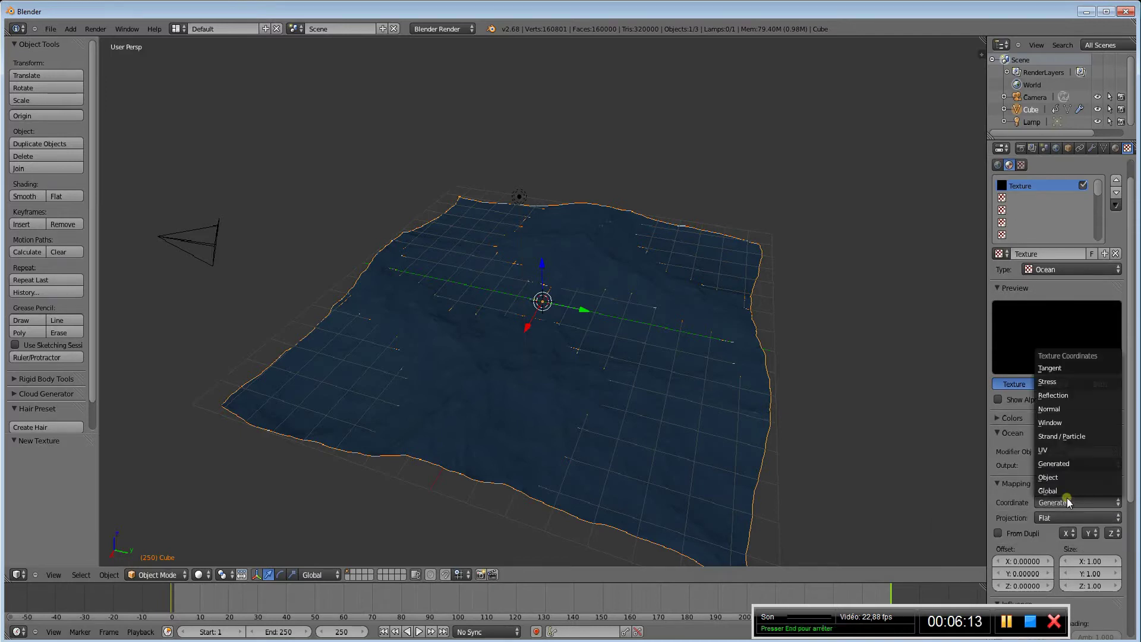
{"action": "left_click", "coordinate": [1064, 456]}
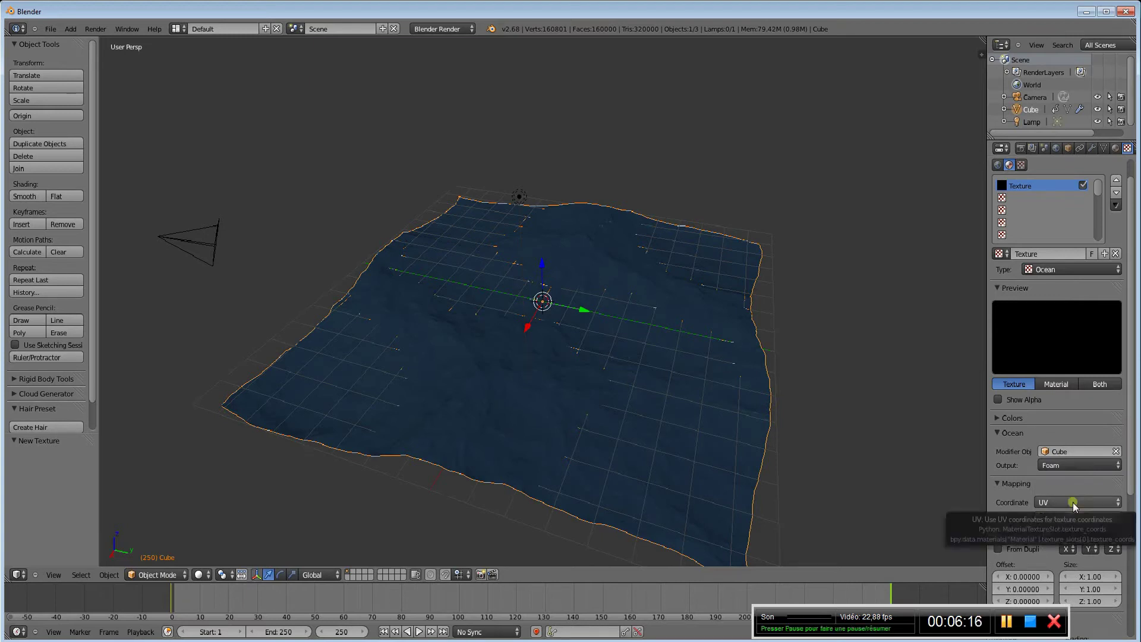
{"action": "scroll", "coordinate": [1073, 504], "scroll_direction": "down", "scroll_amount": 1}
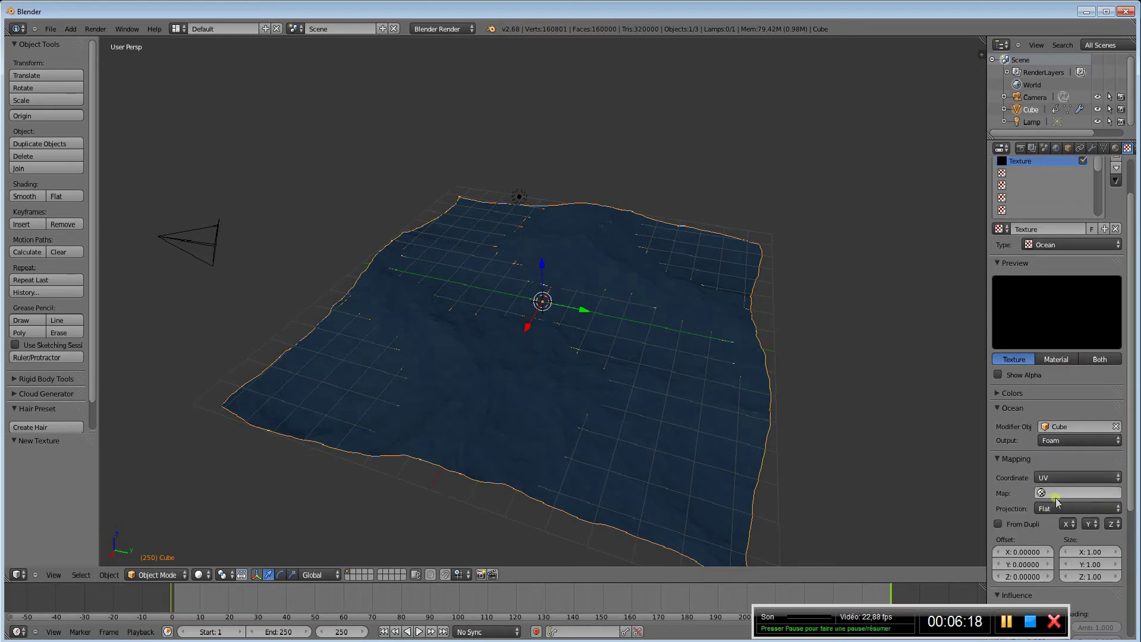
Step: Set the foam texture's influence color to white, hex FFFFFF
{"action": "scroll", "coordinate": [1069, 497], "scroll_direction": "down", "scroll_amount": 8}
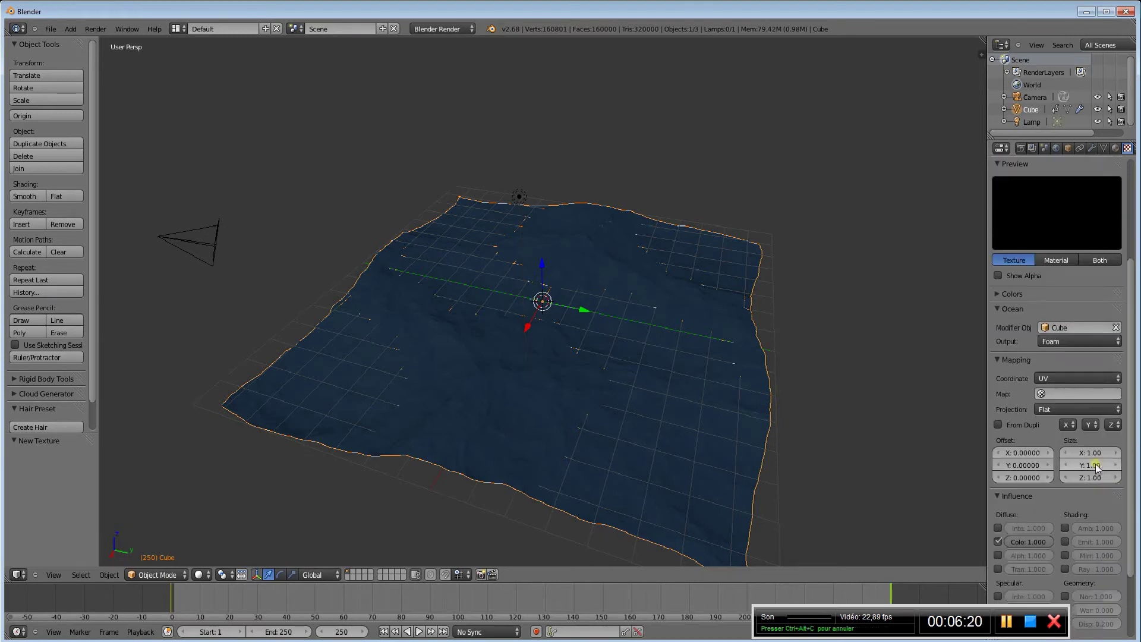
{"action": "left_click", "coordinate": [1007, 582]}
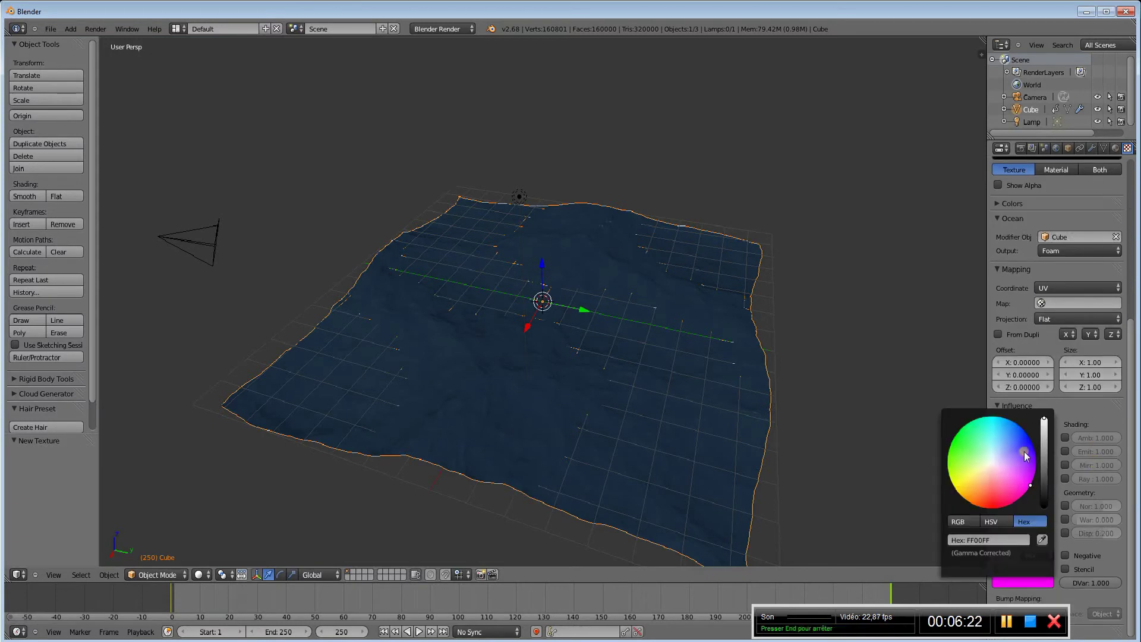
{"action": "left_click", "coordinate": [987, 539]}
{"action": "type", "text": "FFFFFF"}
{"action": "key", "text": "Return"}
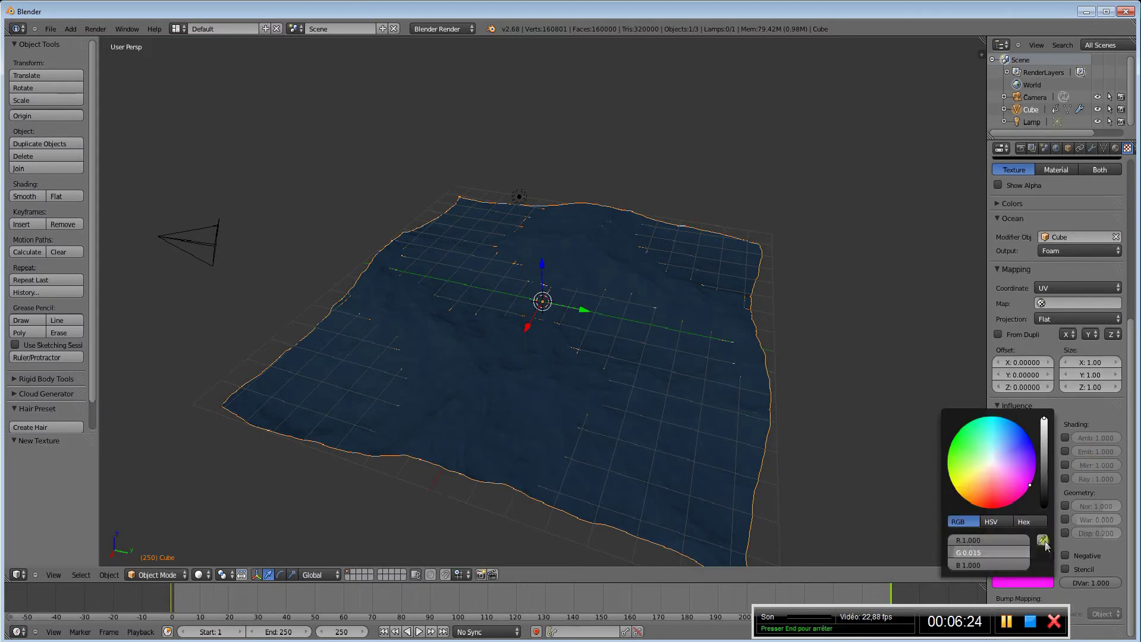
{"action": "scroll", "coordinate": [1063, 334], "scroll_direction": "up", "scroll_amount": 9}
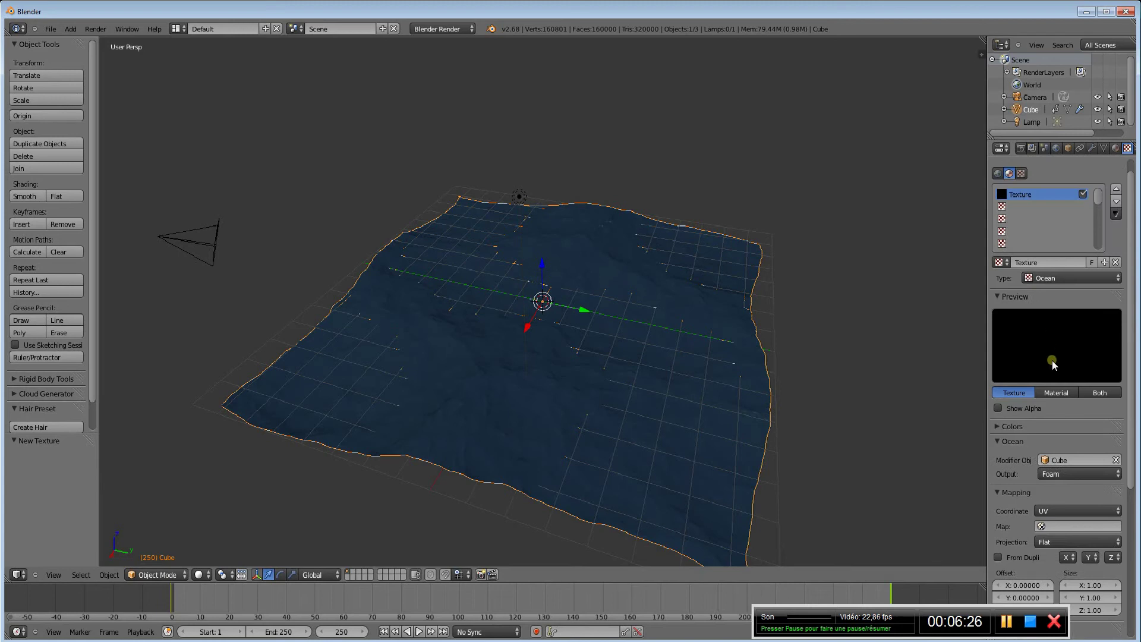
{"action": "left_click", "coordinate": [1009, 427]}
{"action": "left_click", "coordinate": [1009, 426]}
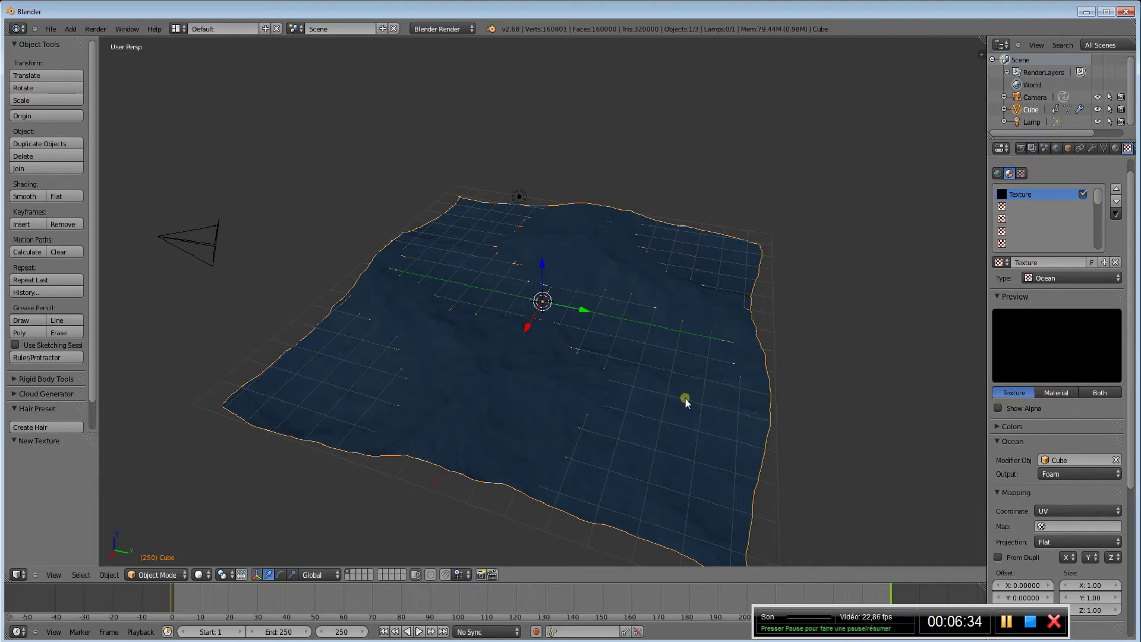
Step: Select the lamp above the ocean and change its type to Sun
{"action": "scroll", "coordinate": [685, 398], "scroll_direction": "down", "scroll_amount": 5}
{"action": "scroll", "coordinate": [685, 397], "scroll_direction": "up", "scroll_amount": 2}
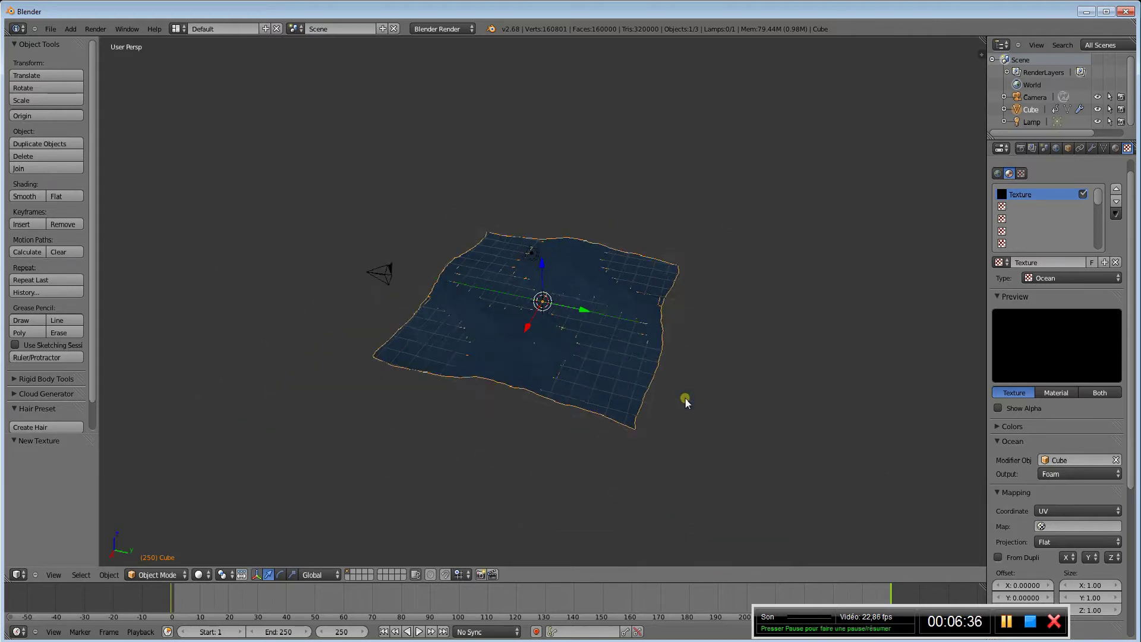
{"action": "scroll", "coordinate": [684, 397], "scroll_direction": "down", "scroll_amount": 2}
{"action": "scroll", "coordinate": [685, 397], "scroll_direction": "up", "scroll_amount": 1}
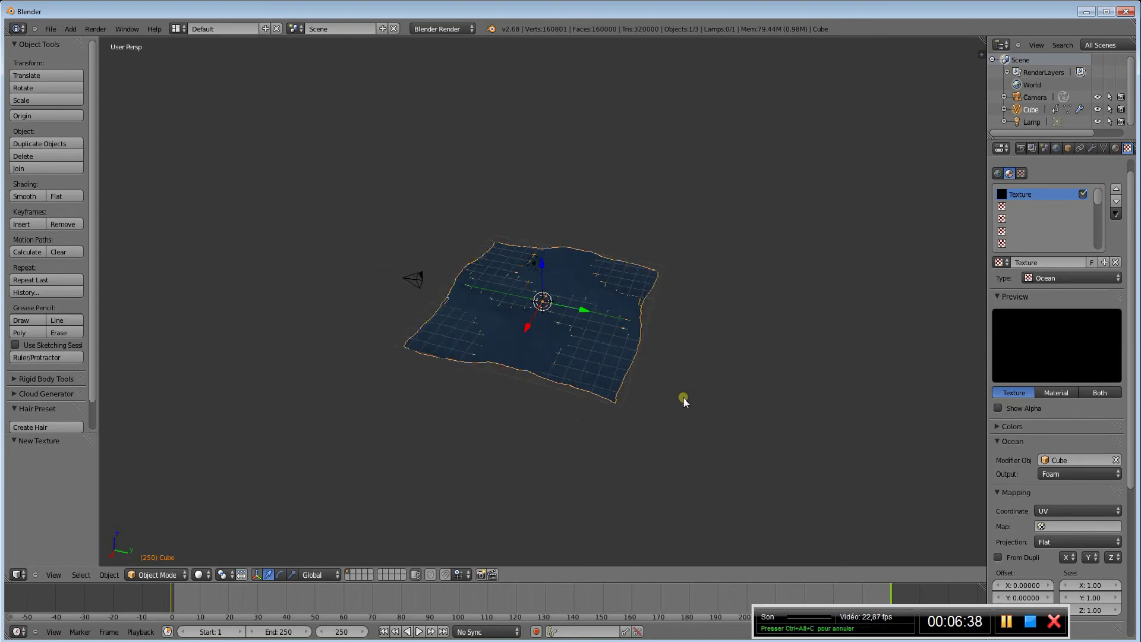
{"action": "right_click", "coordinate": [525, 272]}
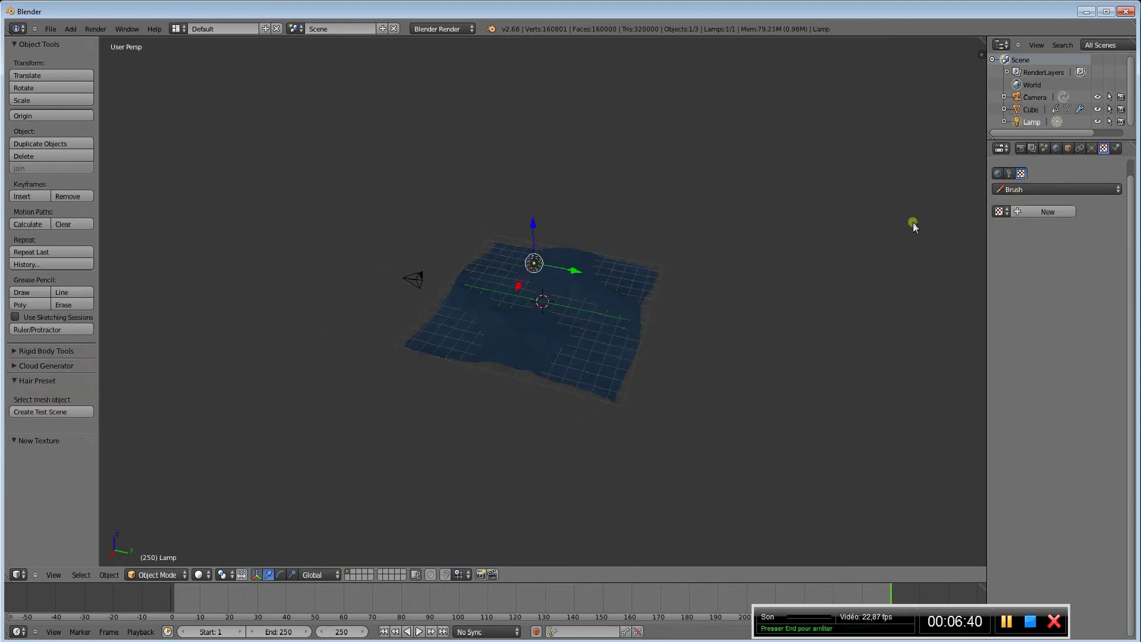
{"action": "left_click", "coordinate": [1092, 148]}
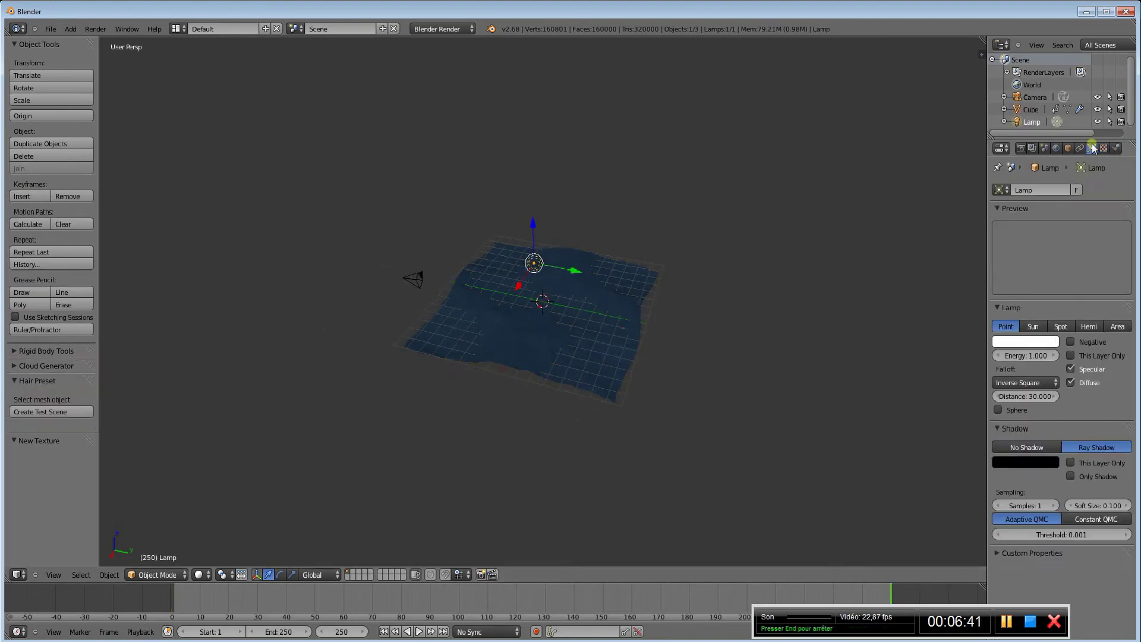
{"action": "left_click", "coordinate": [1040, 328]}
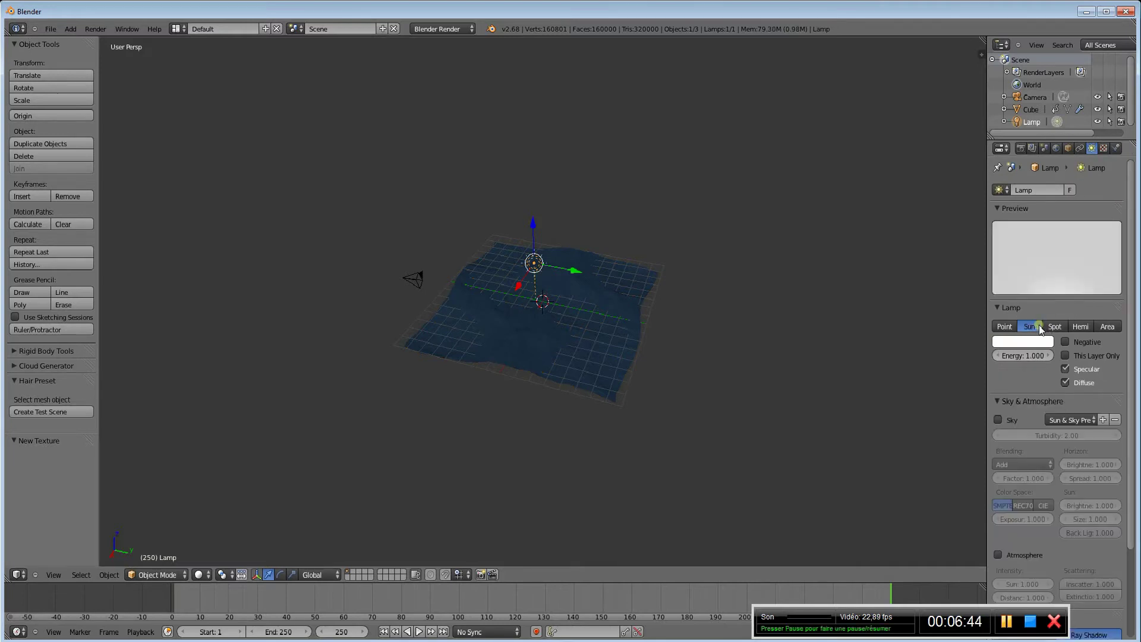
Step: Set the sun lamp's color to hex FFF9EC and return the 3D cursor to the scene origin
{"action": "left_click", "coordinate": [1021, 343]}
{"action": "left_click", "coordinate": [1028, 280]}
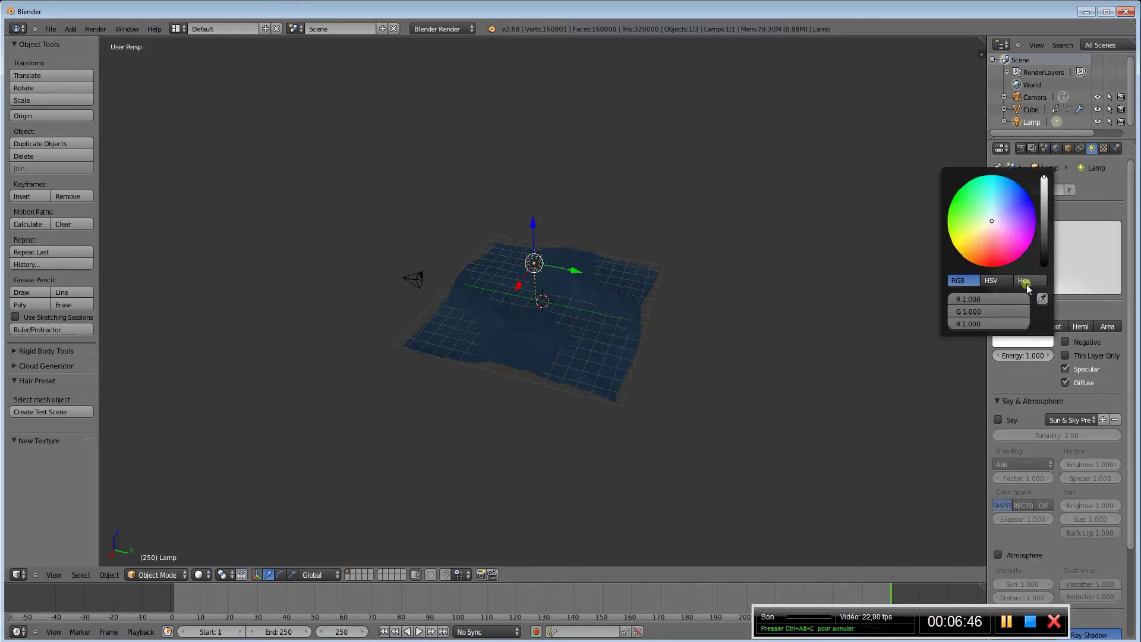
{"action": "left_click", "coordinate": [981, 297]}
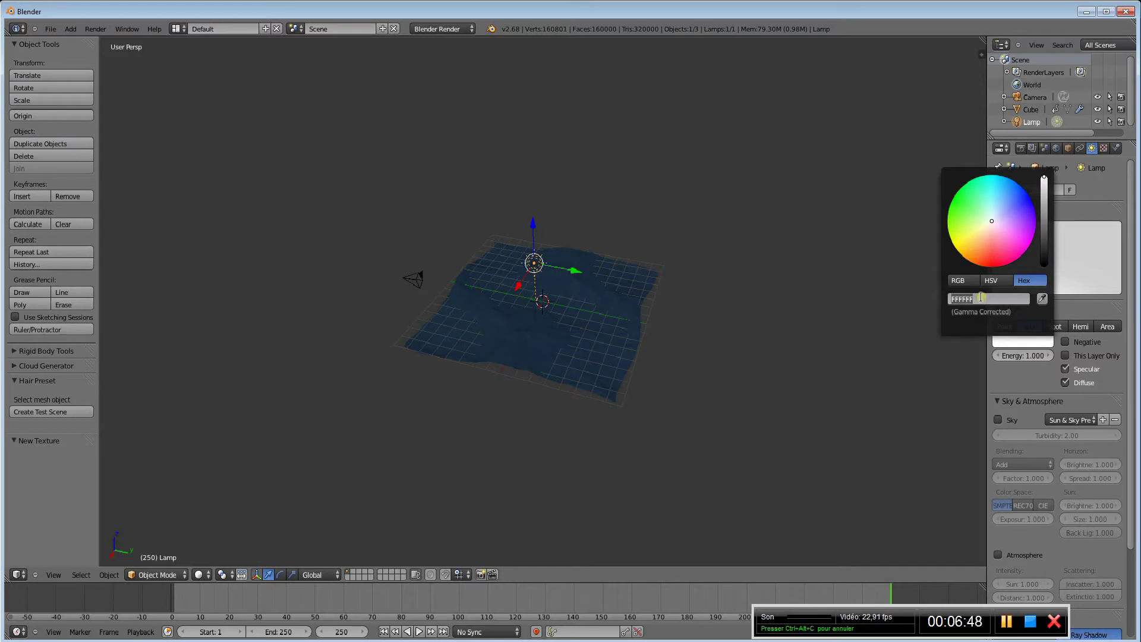
{"action": "type", "text": "FFF9"}
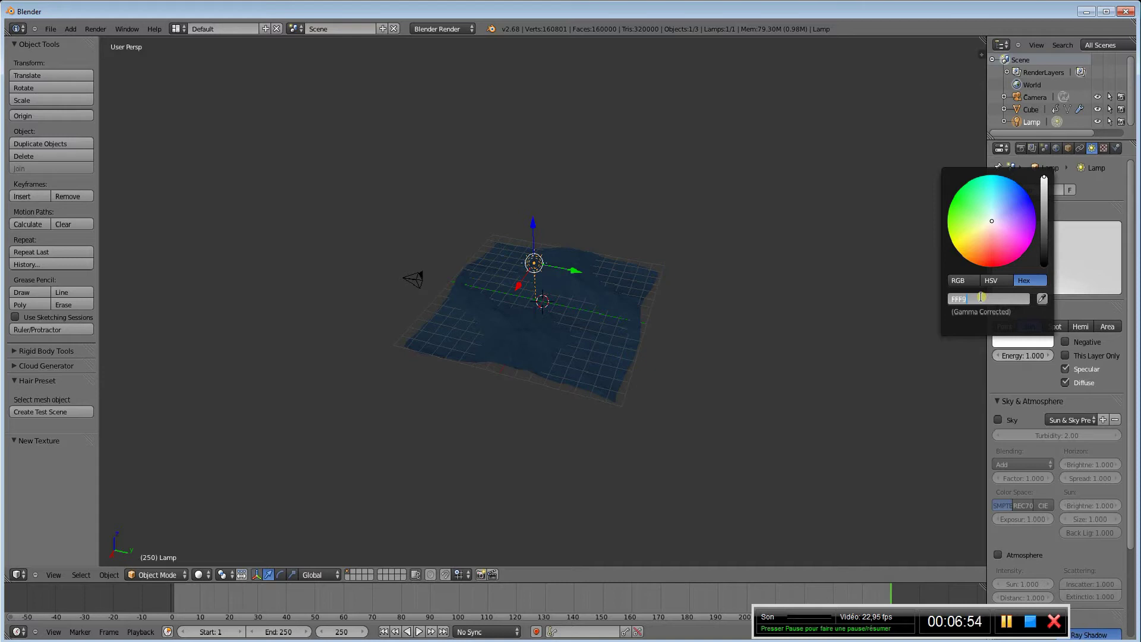
{"action": "type", "text": "EC"}
{"action": "key", "text": "Return"}
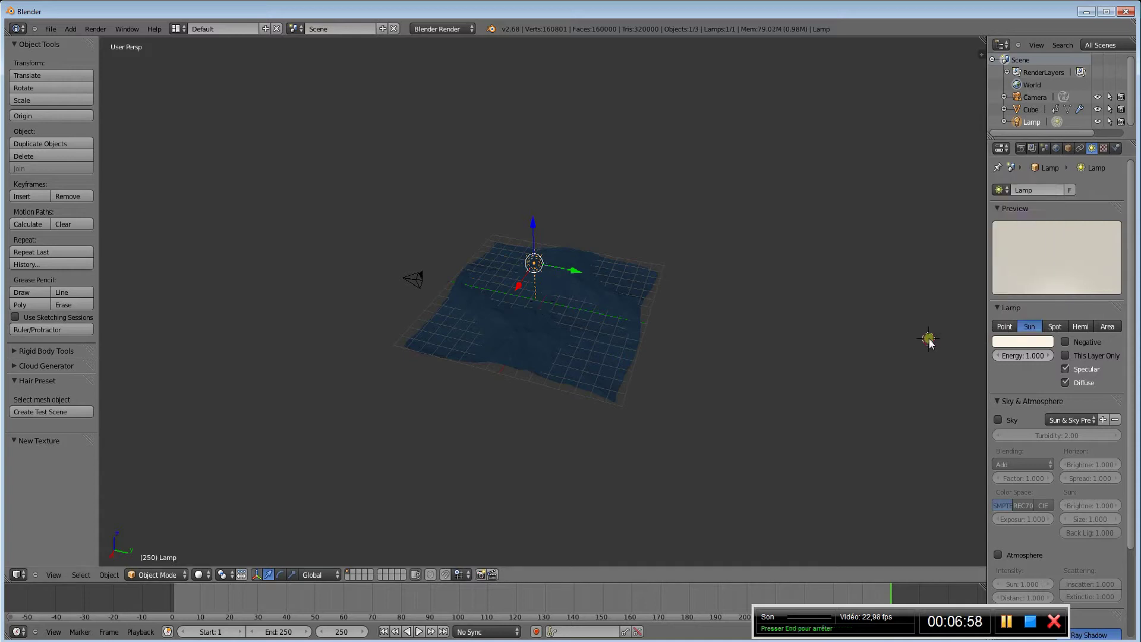
{"action": "key", "text": "shift+c"}
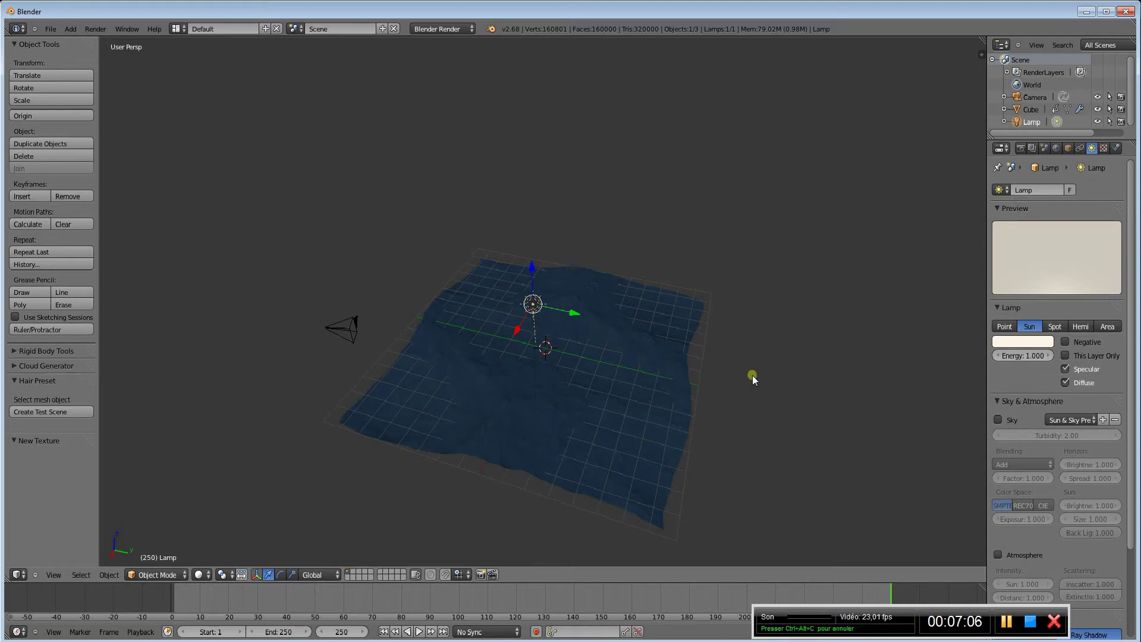
Step: Enable the Sky option in the sun lamp's Sky & Atmosphere settings
{"action": "left_click", "coordinate": [999, 419]}
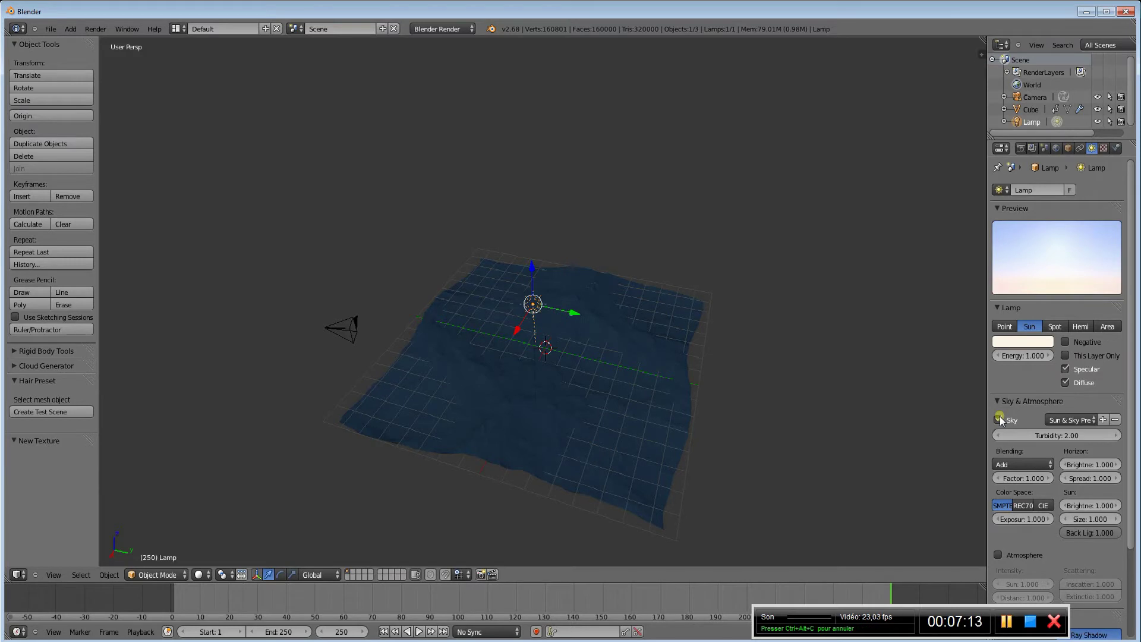
{"action": "scroll", "coordinate": [1032, 491], "scroll_direction": "down", "scroll_amount": 5}
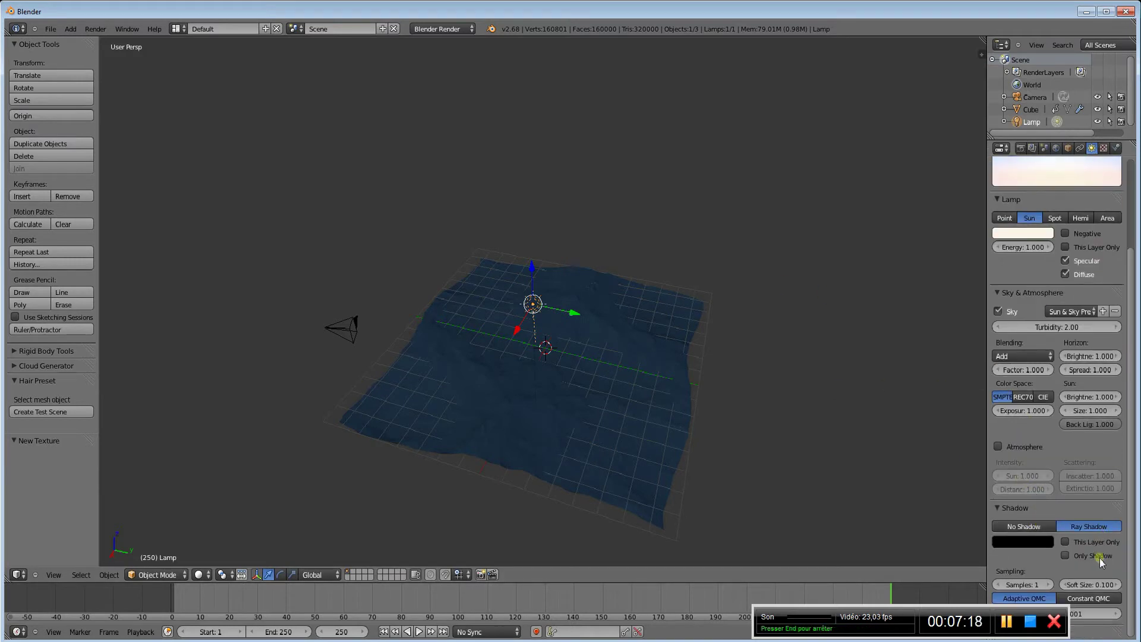
{"action": "scroll", "coordinate": [1094, 551], "scroll_direction": "up", "scroll_amount": 5}
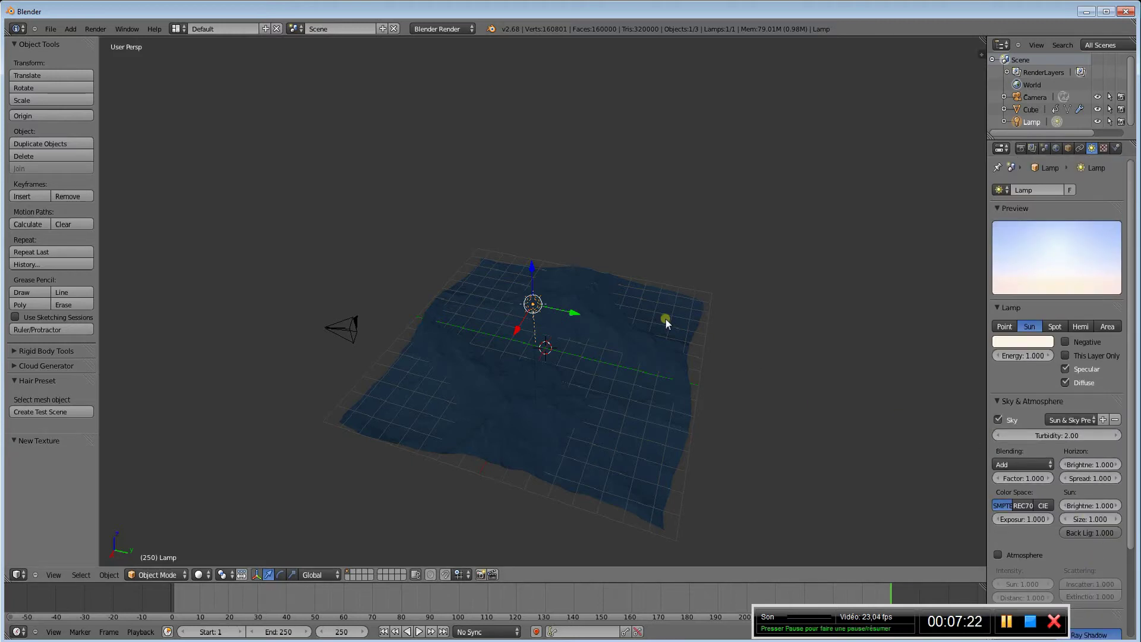
Step: Look through the camera and trackball-rotate it by about -9.2° and -0.6° so the water fills the frame
{"action": "scroll", "coordinate": [666, 320], "scroll_direction": "down", "scroll_amount": 2}
{"action": "middle_click_drag", "start_coordinate": [671, 328], "coordinate": [686, 364]}
{"action": "left_click", "coordinate": [1021, 148]}
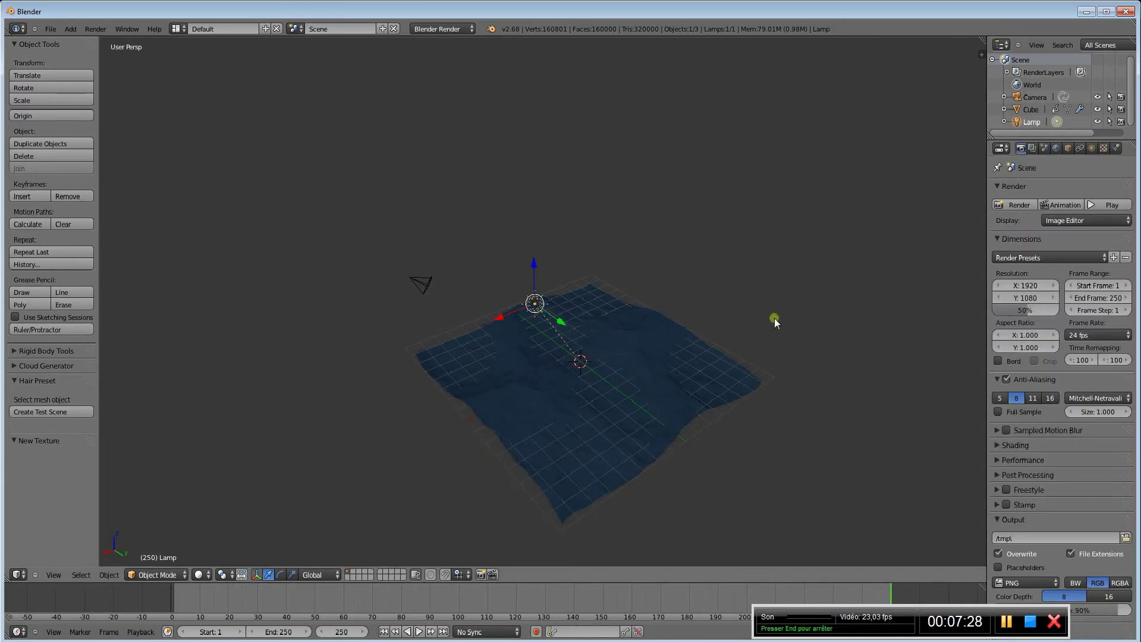
{"action": "key", "text": "KP_0"}
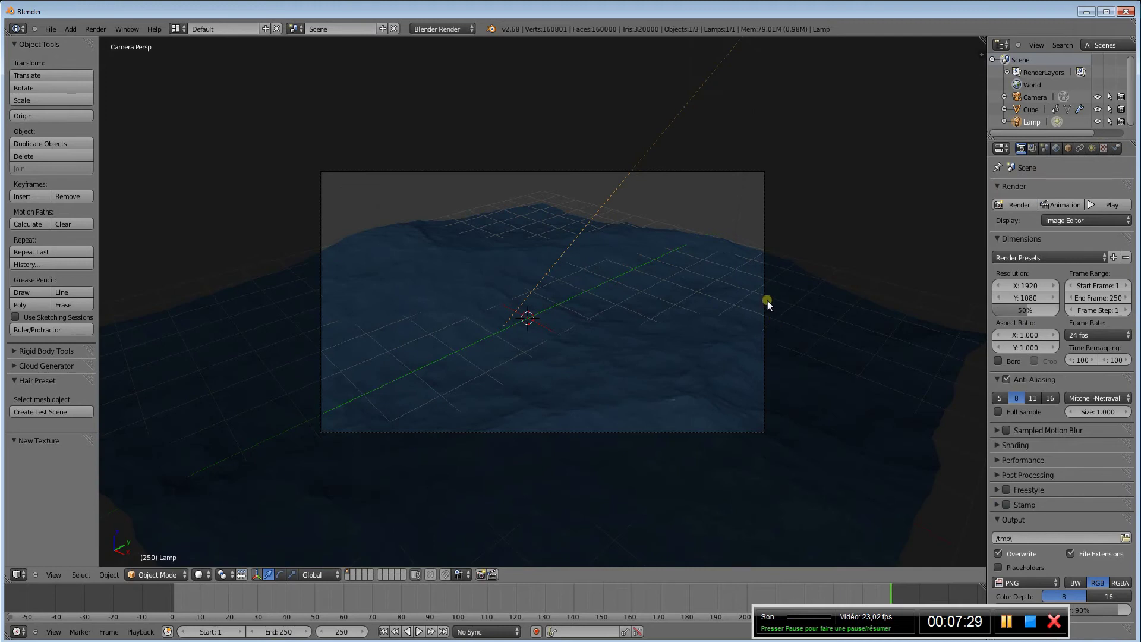
{"action": "right_click", "coordinate": [763, 284]}
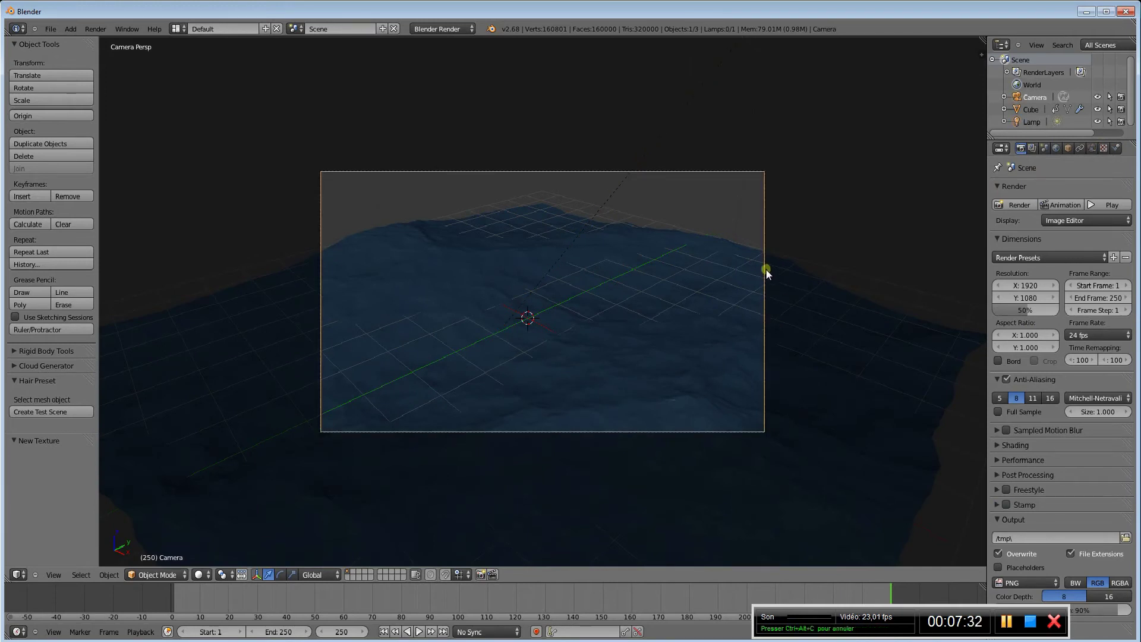
{"action": "key", "text": "g"}
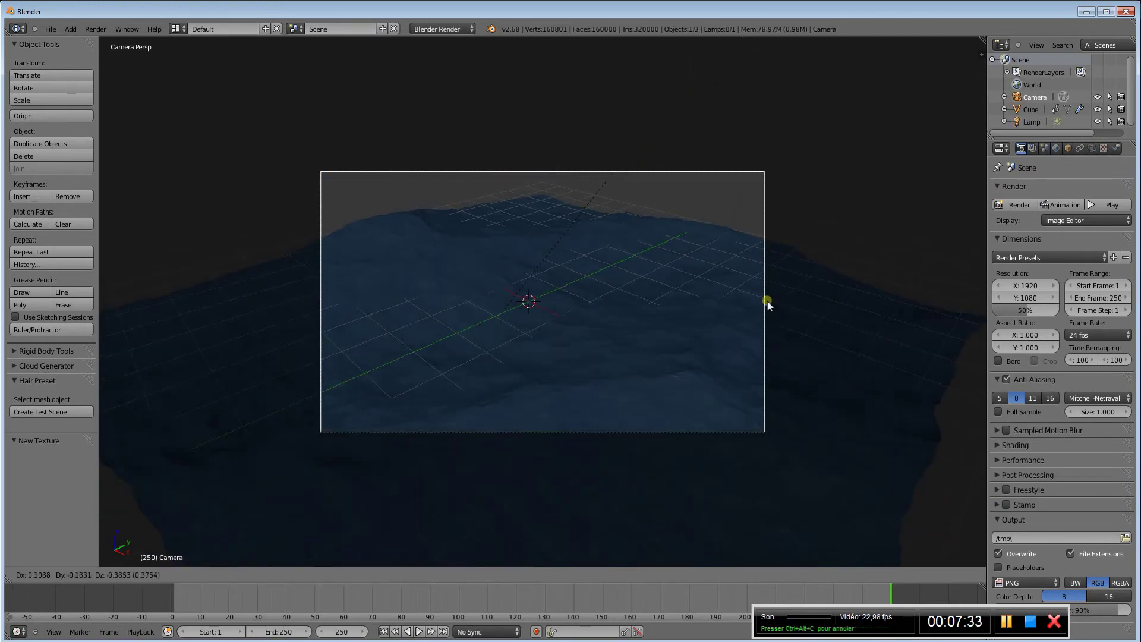
{"action": "key", "text": "r"}
{"action": "key", "text": "r"}
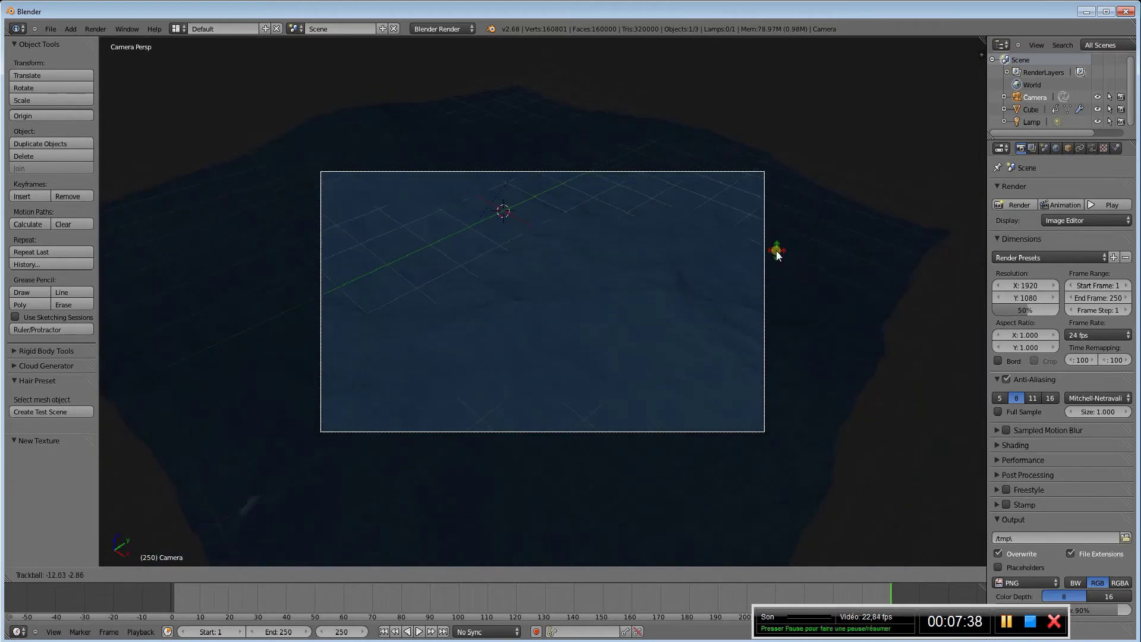
{"action": "left_click", "coordinate": [779, 257]}
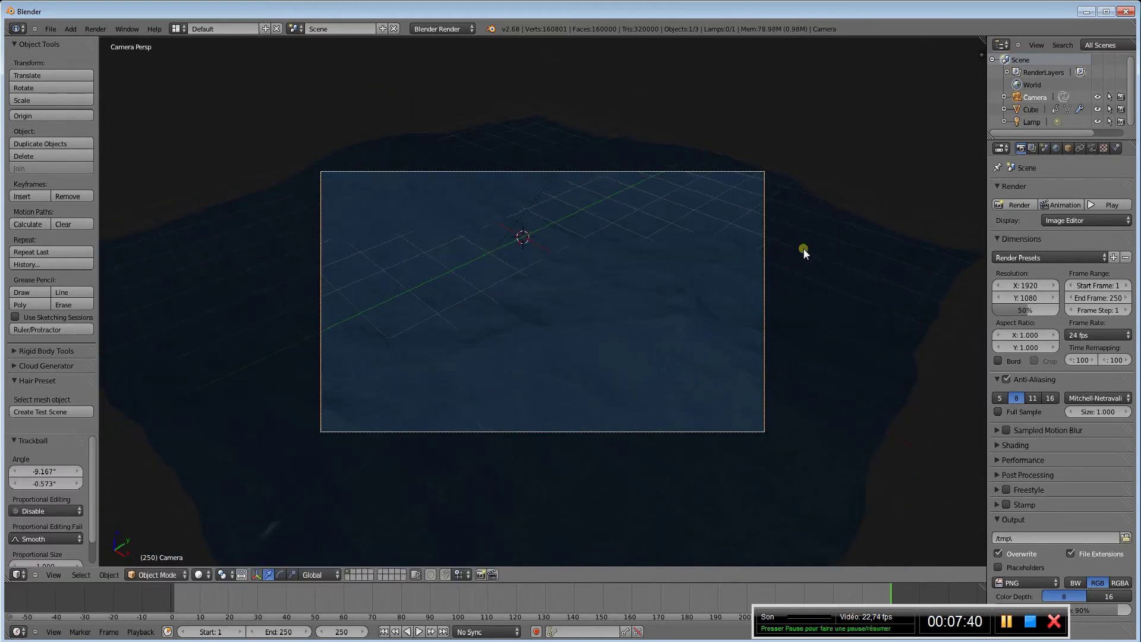
Step: Deselect all objects and render the current frame of the ocean, frame 250, from the camera
{"action": "key", "text": "a"}
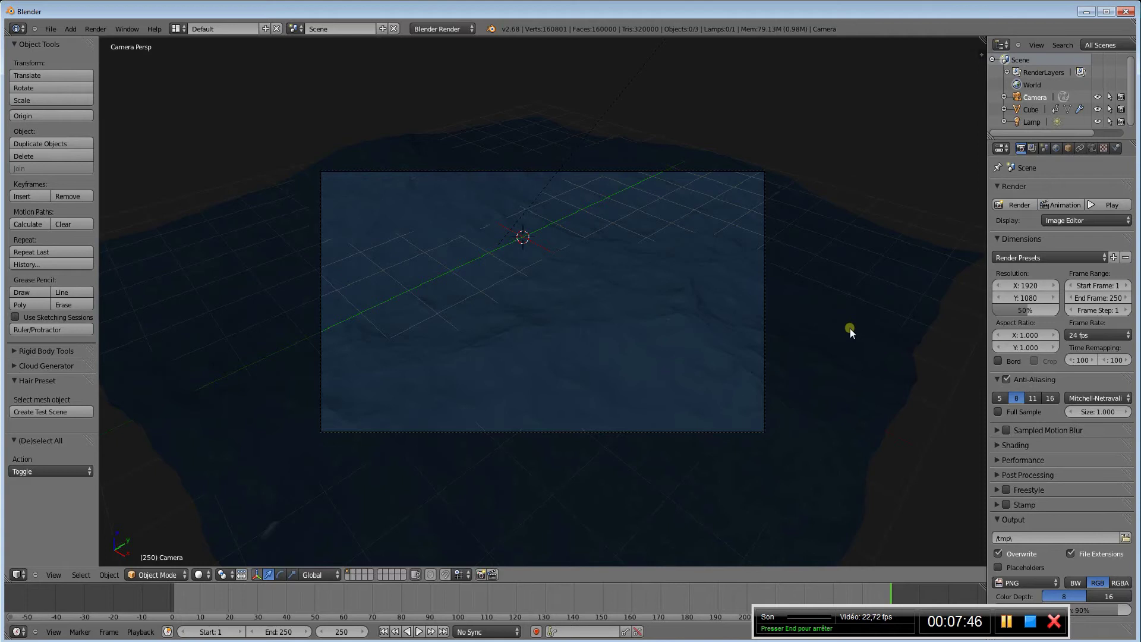
{"action": "key", "text": "F12"}
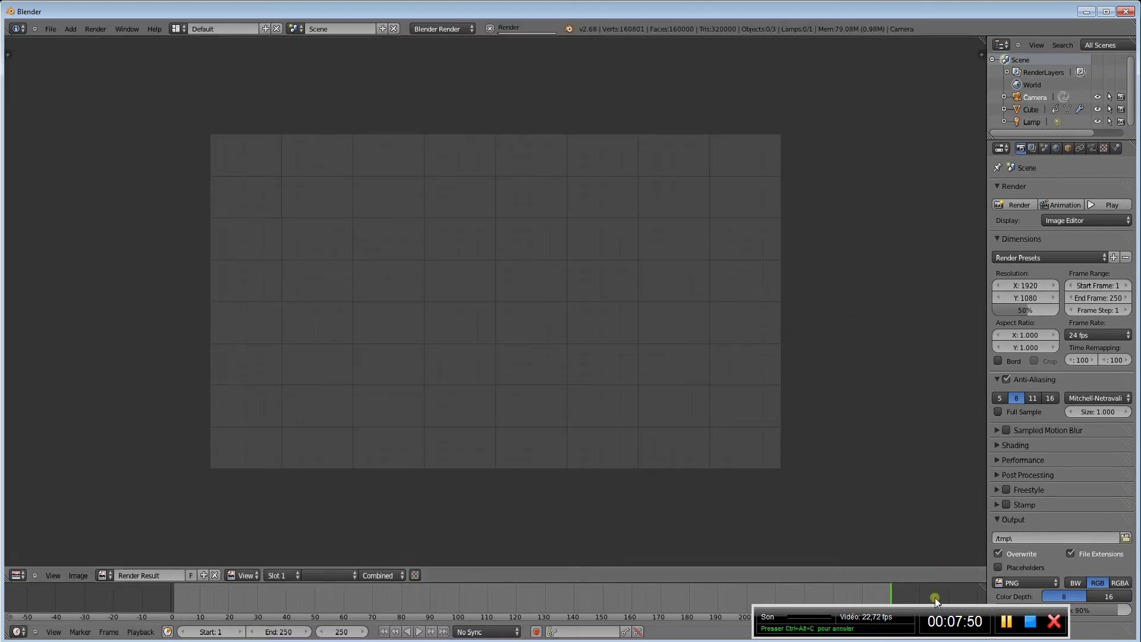
{"action": "left_click_drag", "start_coordinate": [936, 611], "coordinate": [953, 641]}
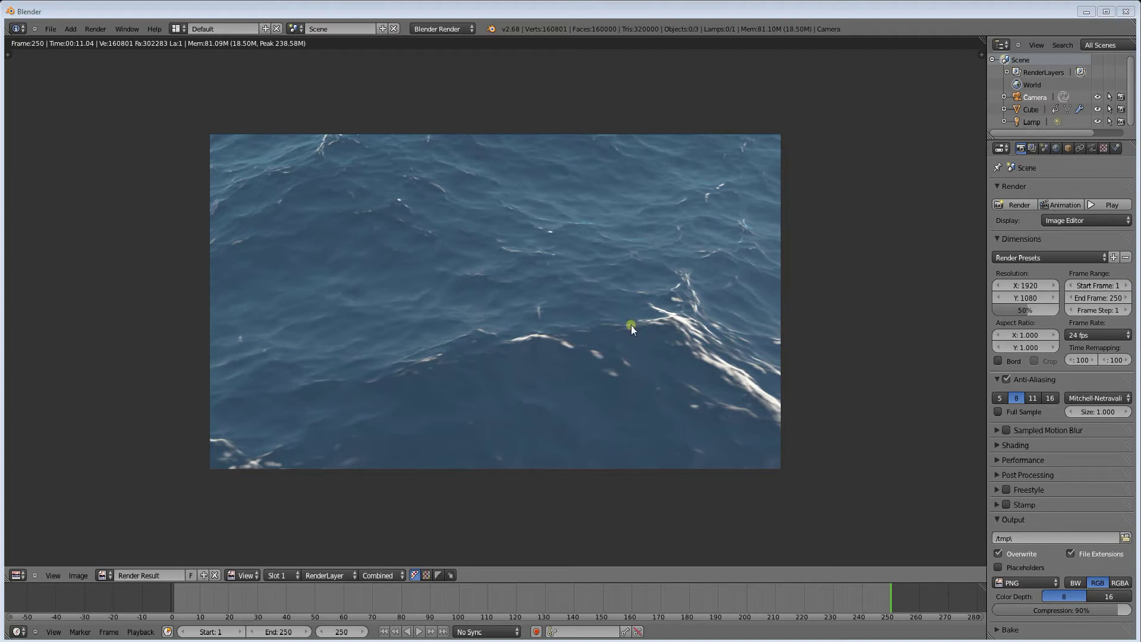
Step: Switch to the Compositing layout, maximize the node editor, and enable Use Nodes and Backdrop
{"action": "left_click", "coordinate": [176, 31]}
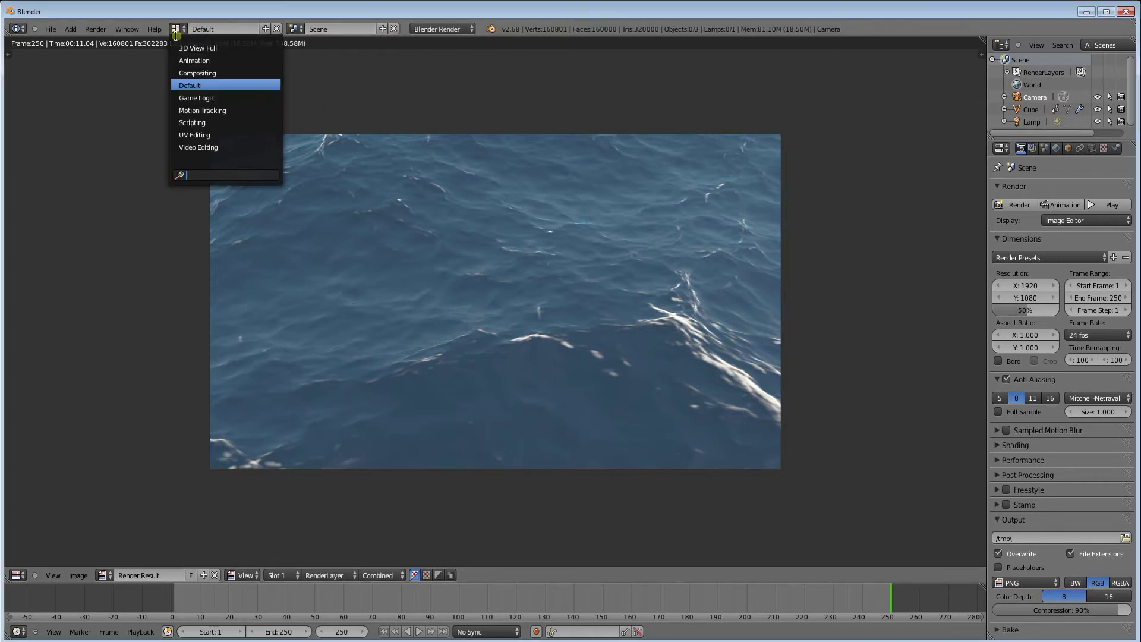
{"action": "left_click", "coordinate": [189, 69]}
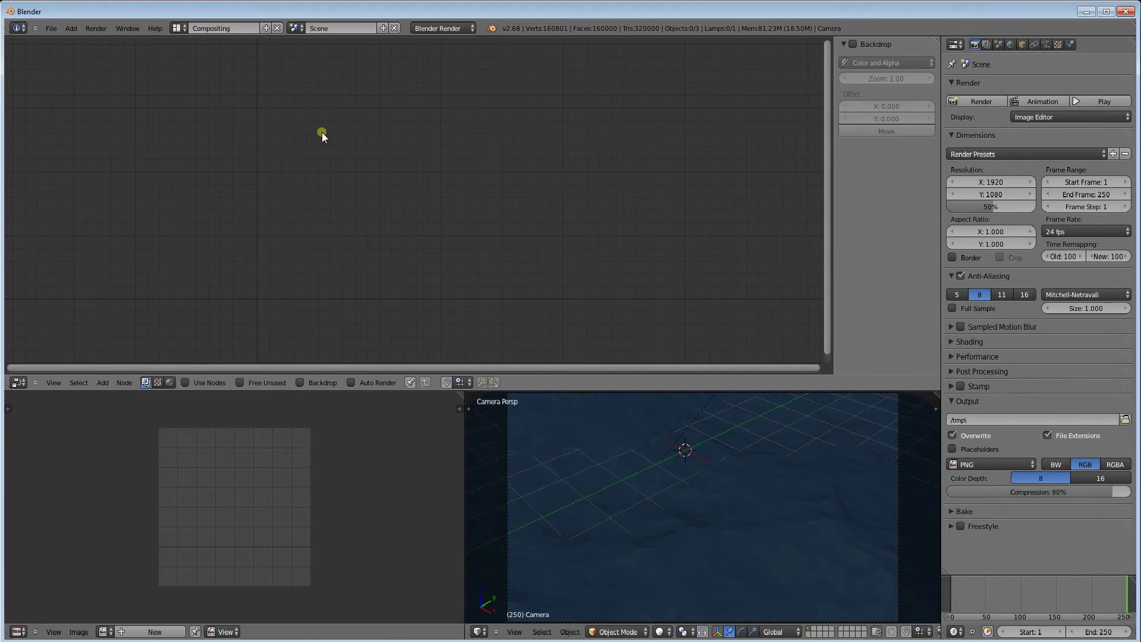
{"action": "key", "text": "ctrl+Up"}
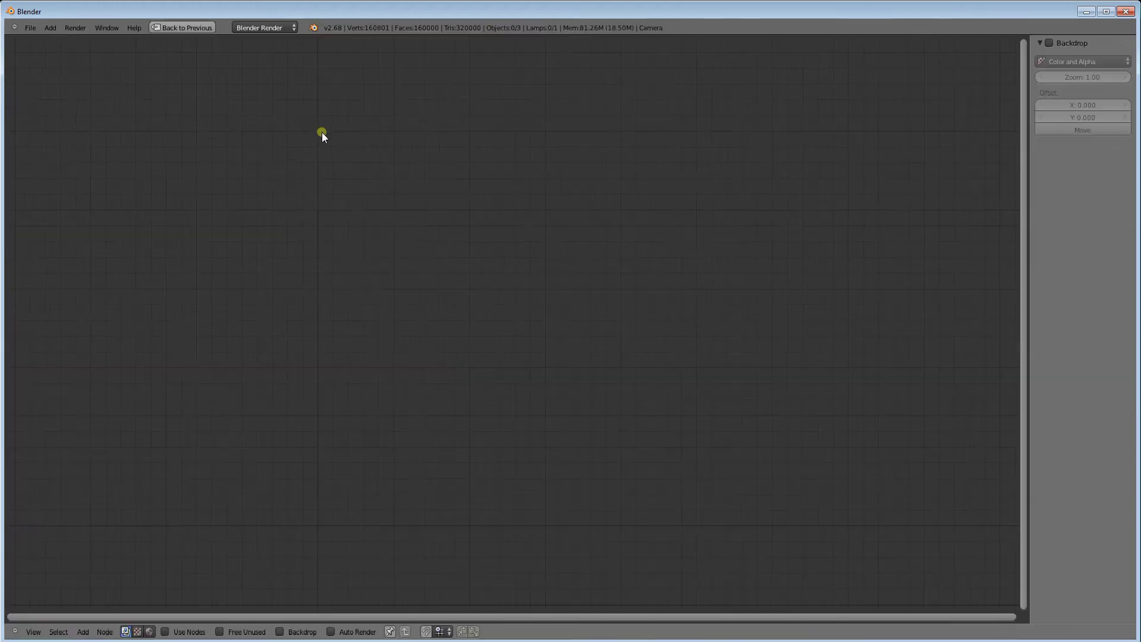
{"action": "left_click", "coordinate": [162, 632]}
{"action": "left_click", "coordinate": [282, 632]}
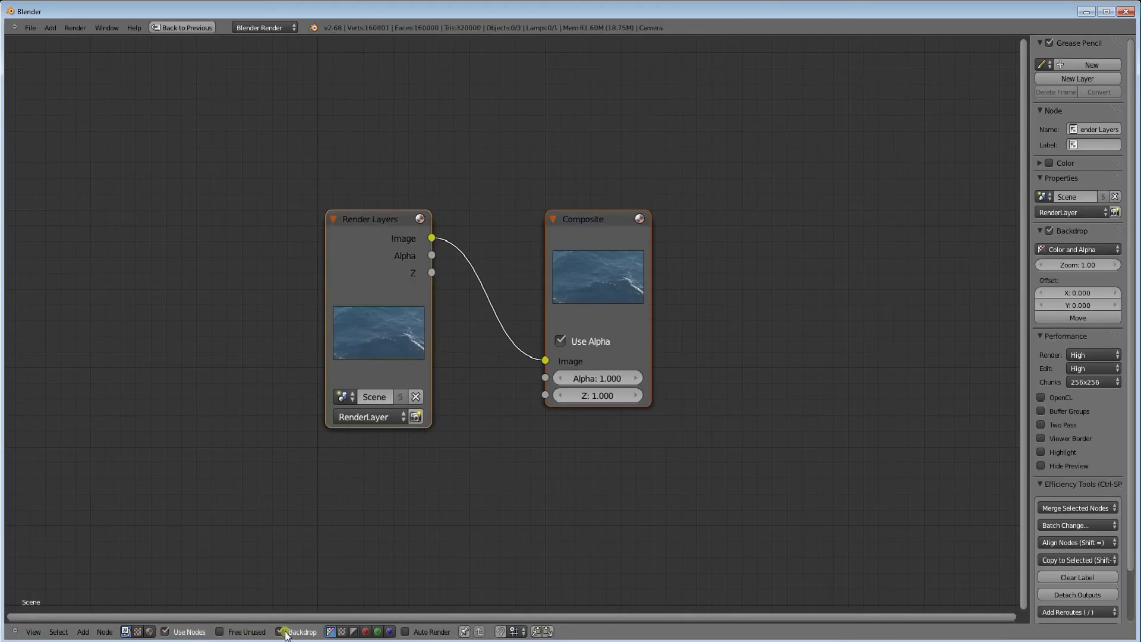
Step: Spread the Render Layers and Composite nodes far apart in the node editor
{"action": "left_click_drag", "start_coordinate": [537, 277], "coordinate": [902, 155]}
{"action": "scroll", "coordinate": [660, 318], "scroll_direction": "down", "scroll_amount": 3}
{"action": "left_click_drag", "start_coordinate": [429, 261], "coordinate": [333, 332]}
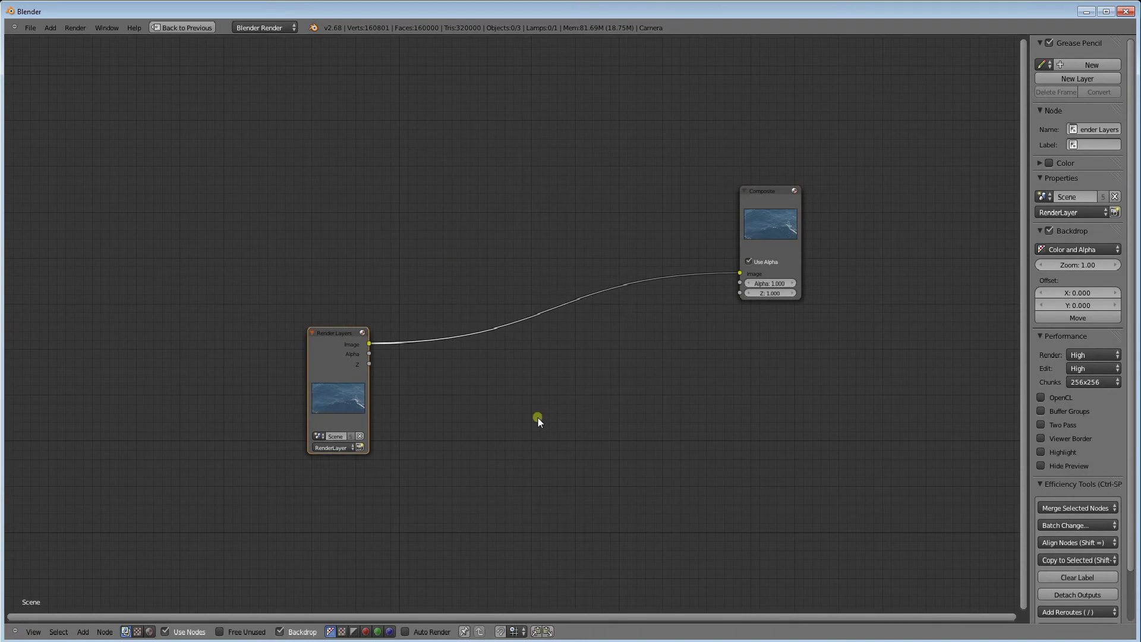
Step: Add a Viewer node below the Composite node and link the Render Layers image output to its image input
{"action": "key", "text": "shift+a"}
{"action": "mouse_move", "coordinate": [526, 443]}
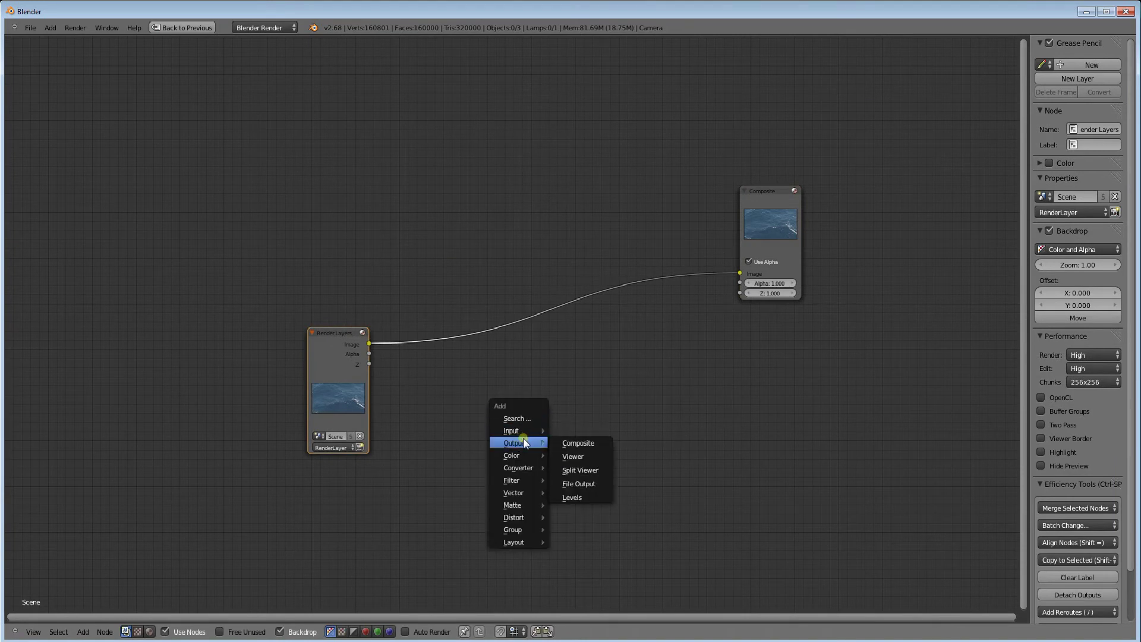
{"action": "left_click", "coordinate": [573, 456]}
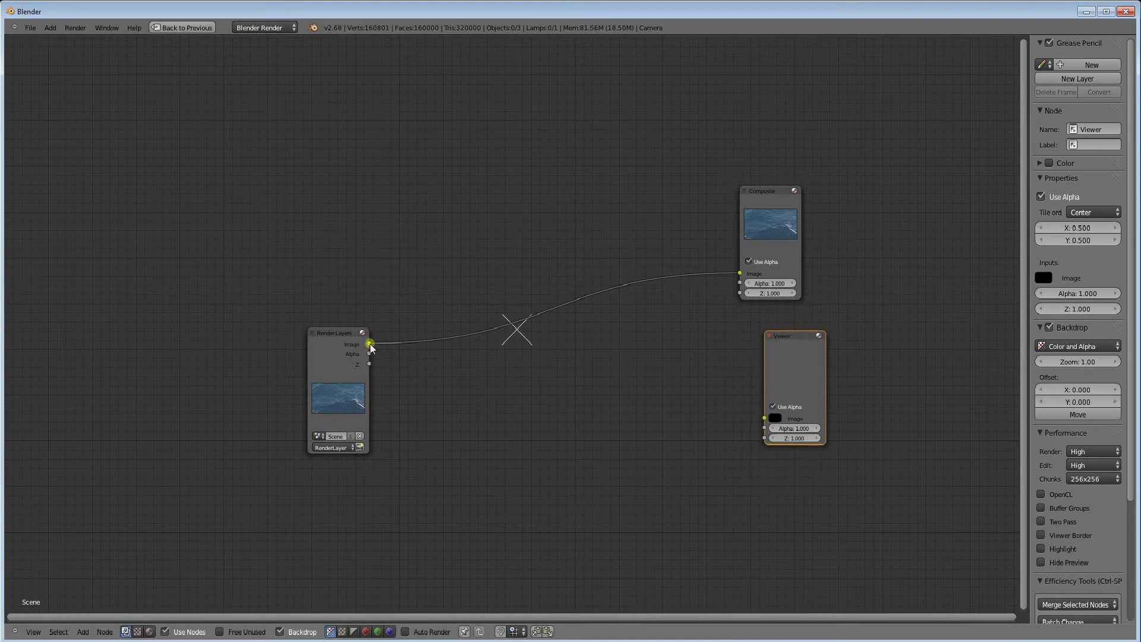
{"action": "left_click_drag", "start_coordinate": [370, 344], "coordinate": [763, 419]}
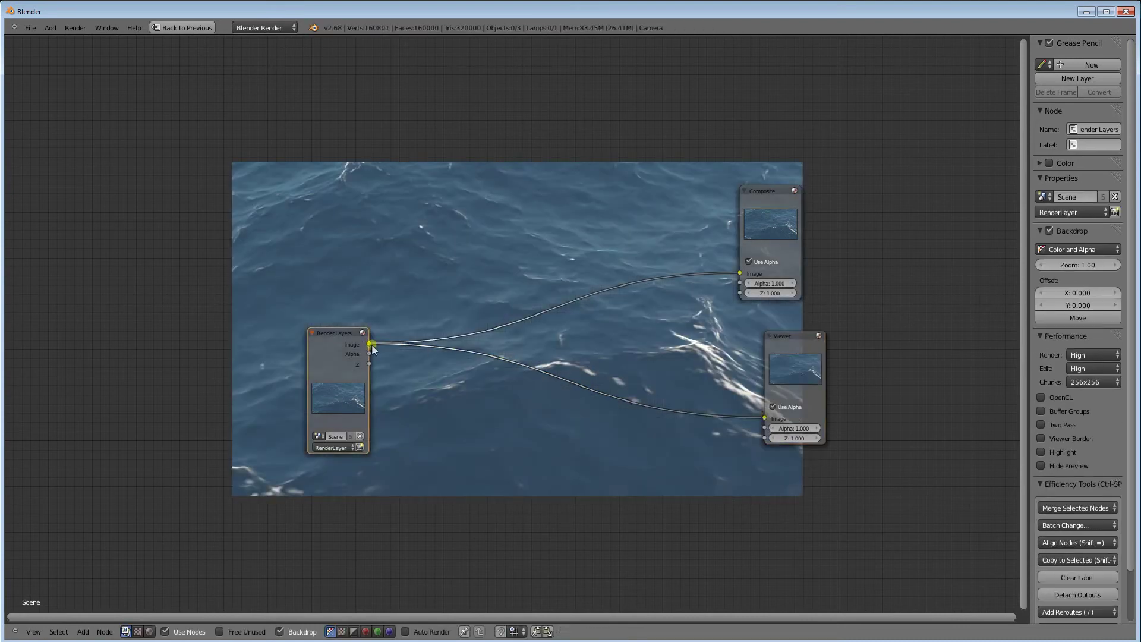
Step: Cut the link between Render Layers and Composite, and move the Render Layers, Composite and Viewer nodes outward to make room
{"action": "left_click_drag", "start_coordinate": [372, 349], "coordinate": [262, 374]}
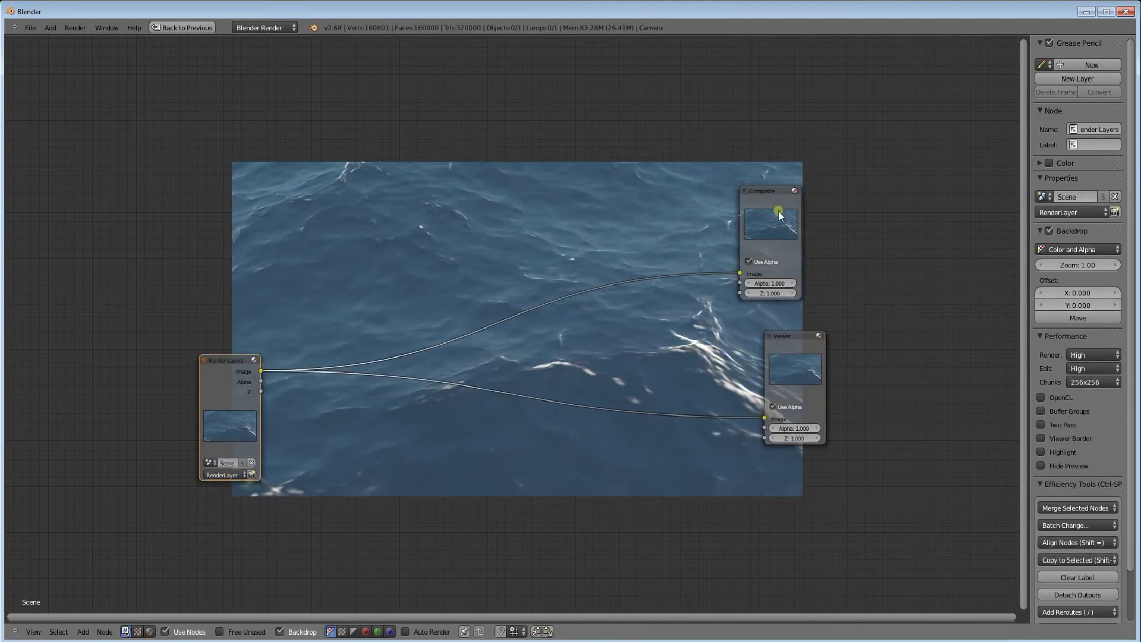
{"action": "left_click_drag", "start_coordinate": [780, 215], "coordinate": [875, 170]}
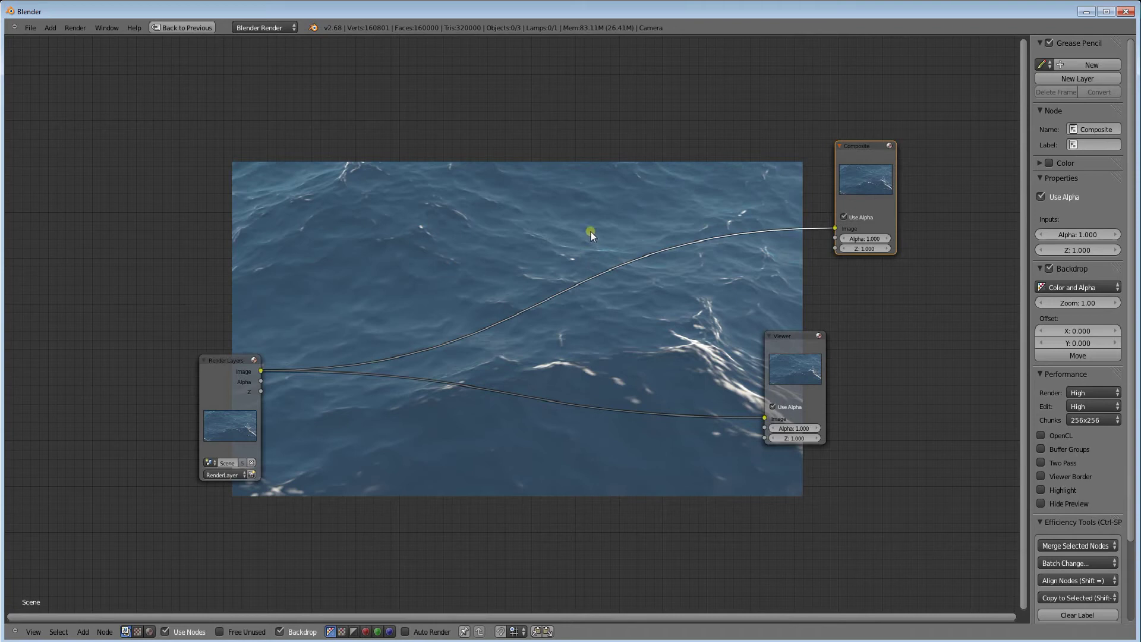
{"action": "right_click_drag", "start_coordinate": [586, 231], "coordinate": [622, 301], "text": "ctrl"}
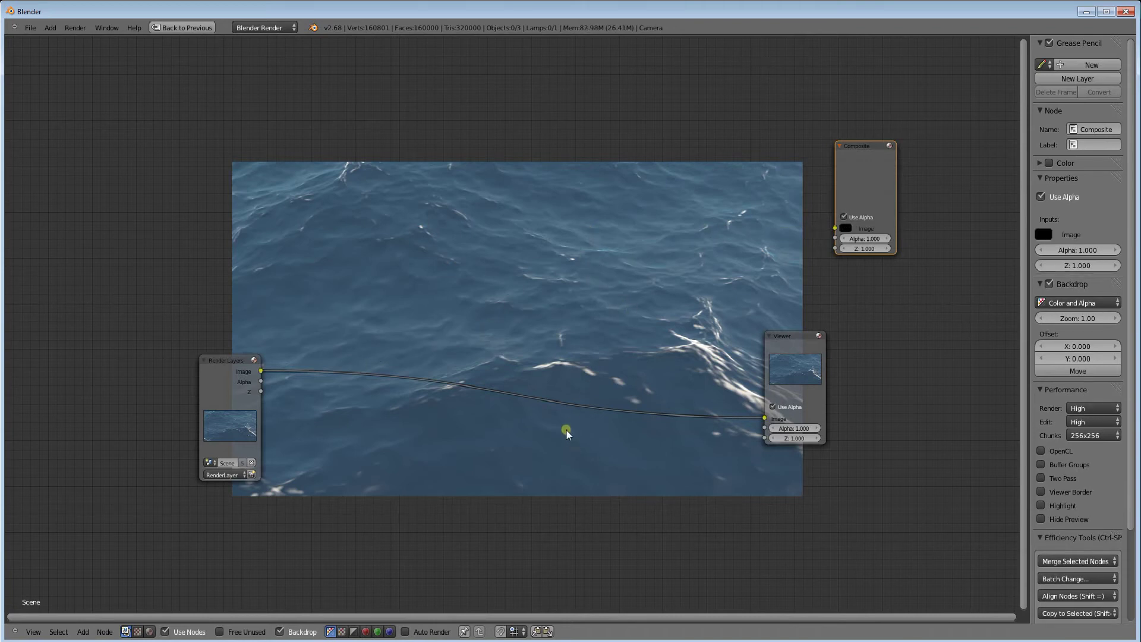
{"action": "middle_click_drag", "start_coordinate": [561, 420], "coordinate": [683, 462]}
{"action": "scroll", "coordinate": [619, 382], "scroll_direction": "down", "scroll_amount": 3}
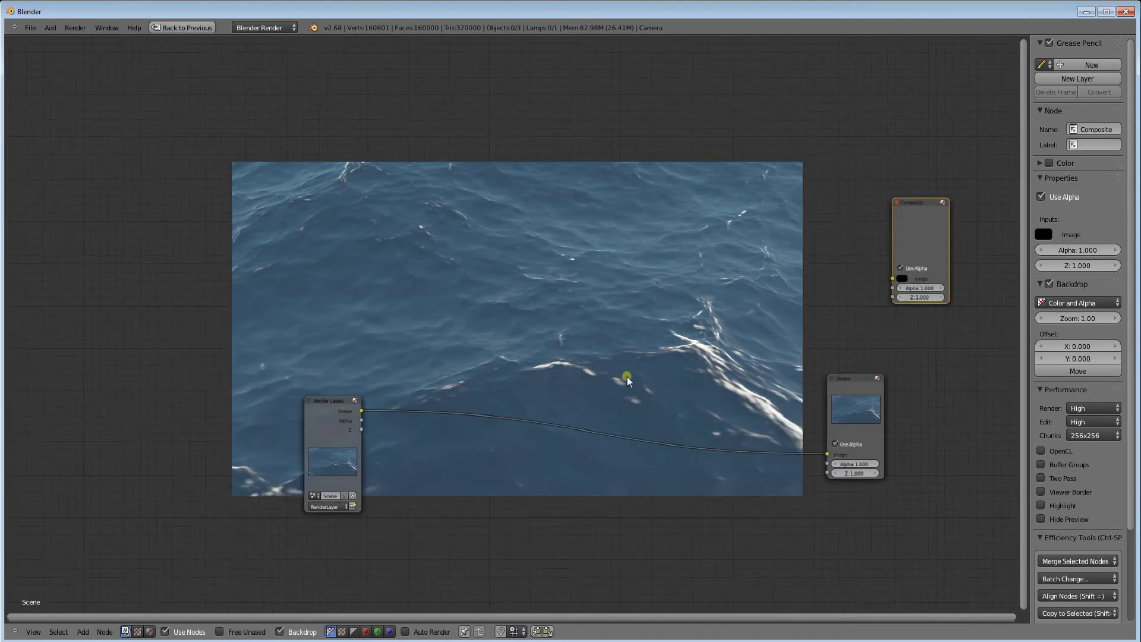
{"action": "left_click_drag", "start_coordinate": [790, 255], "coordinate": [866, 192]}
{"action": "left_click_drag", "start_coordinate": [740, 383], "coordinate": [803, 340]}
{"action": "scroll", "coordinate": [660, 331], "scroll_direction": "up", "scroll_amount": 1}
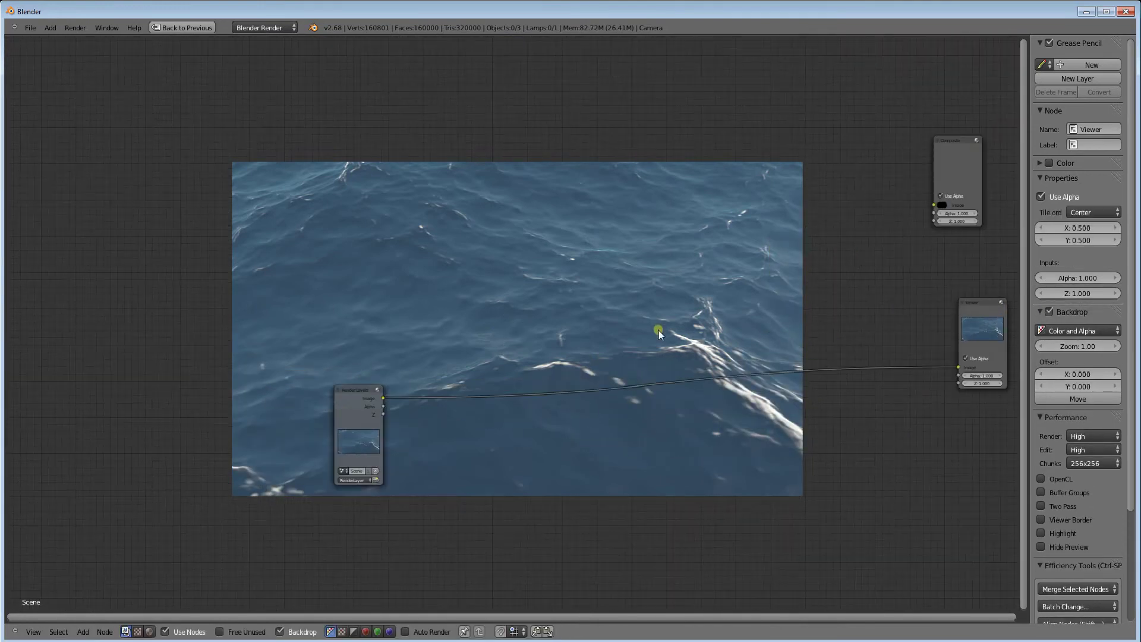
Step: Add a Math node set to Greater Than beside Render Layers and link the Render Layers image to its first value
{"action": "key", "text": "shift+a"}
{"action": "mouse_move", "coordinate": [634, 343]}
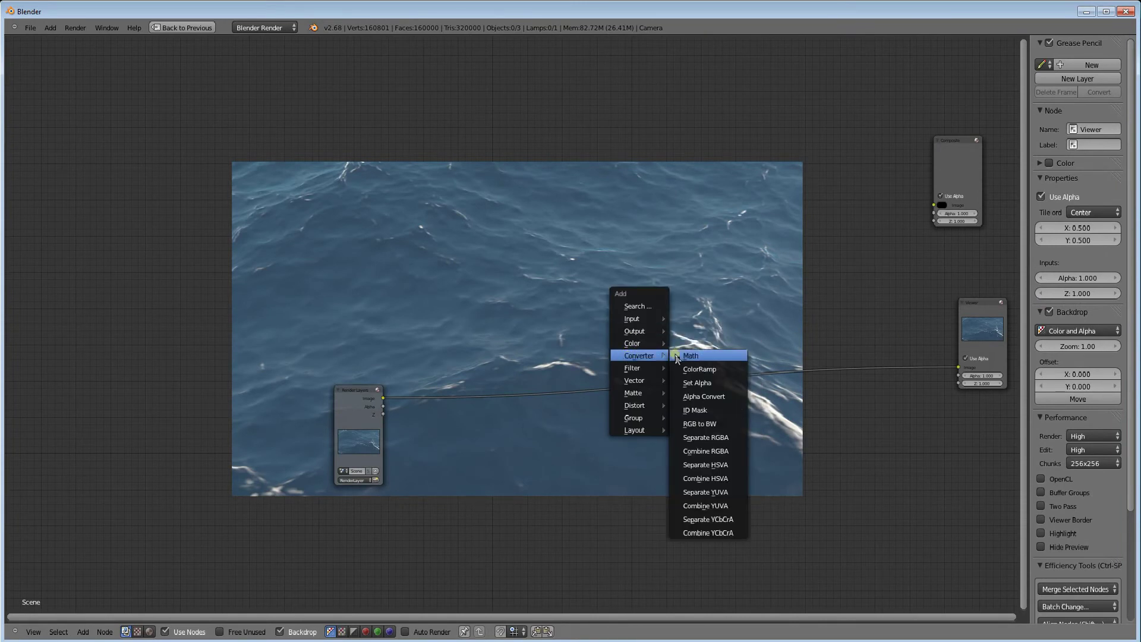
{"action": "left_click", "coordinate": [703, 356]}
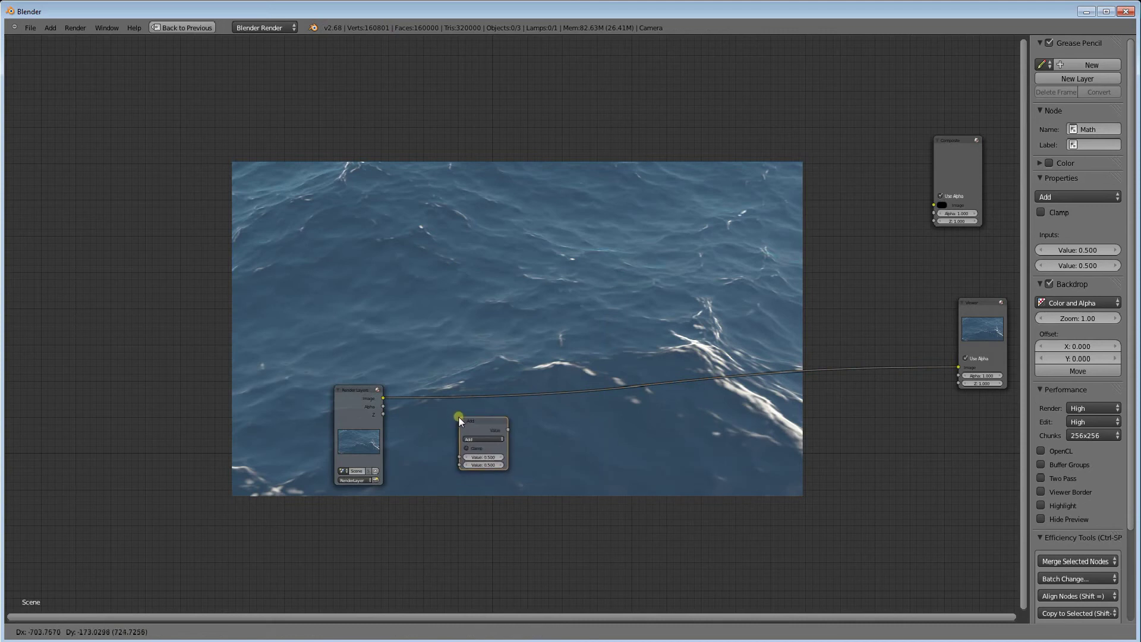
{"action": "left_click", "coordinate": [468, 439]}
{"action": "left_click", "coordinate": [468, 439]}
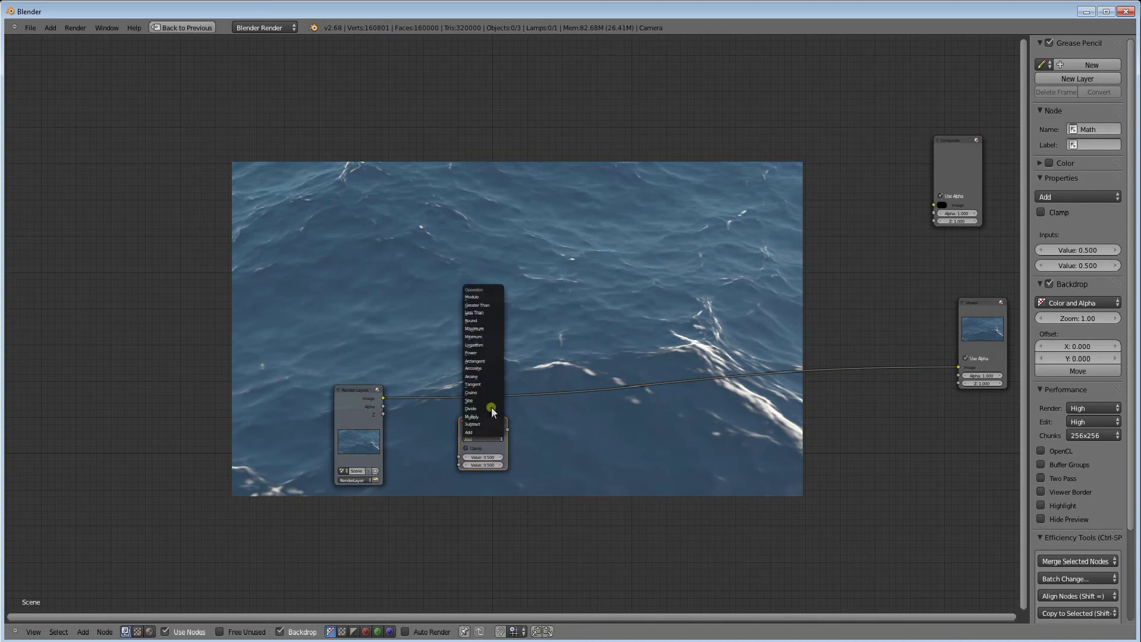
{"action": "left_click", "coordinate": [486, 305]}
{"action": "scroll", "coordinate": [522, 464], "scroll_direction": "up", "scroll_amount": 2}
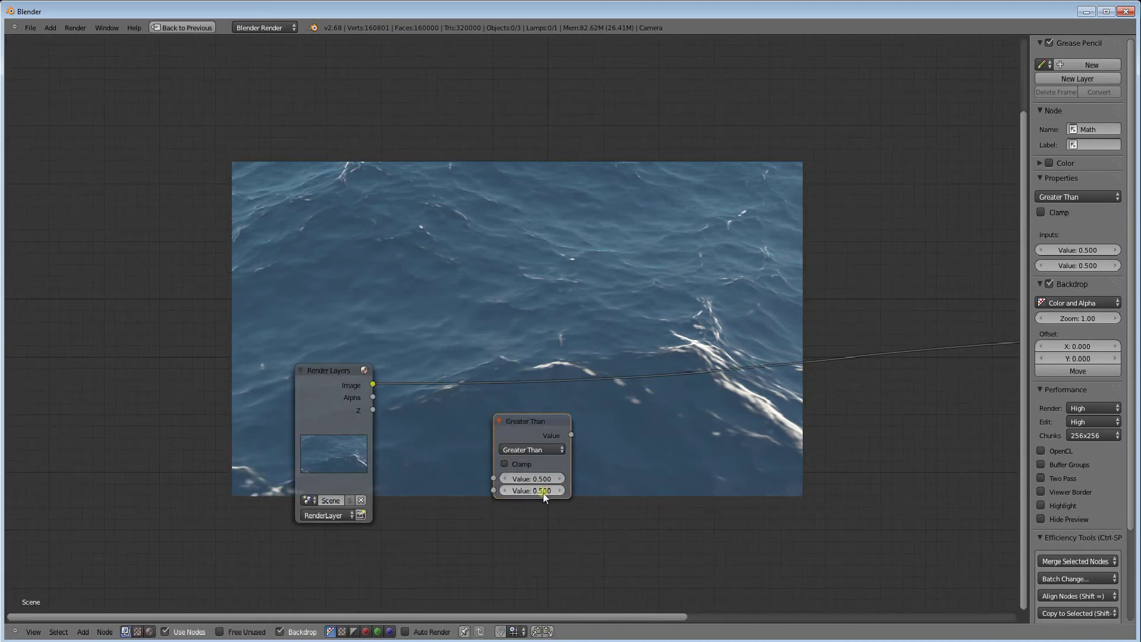
{"action": "left_click_drag", "start_coordinate": [372, 385], "coordinate": [501, 479]}
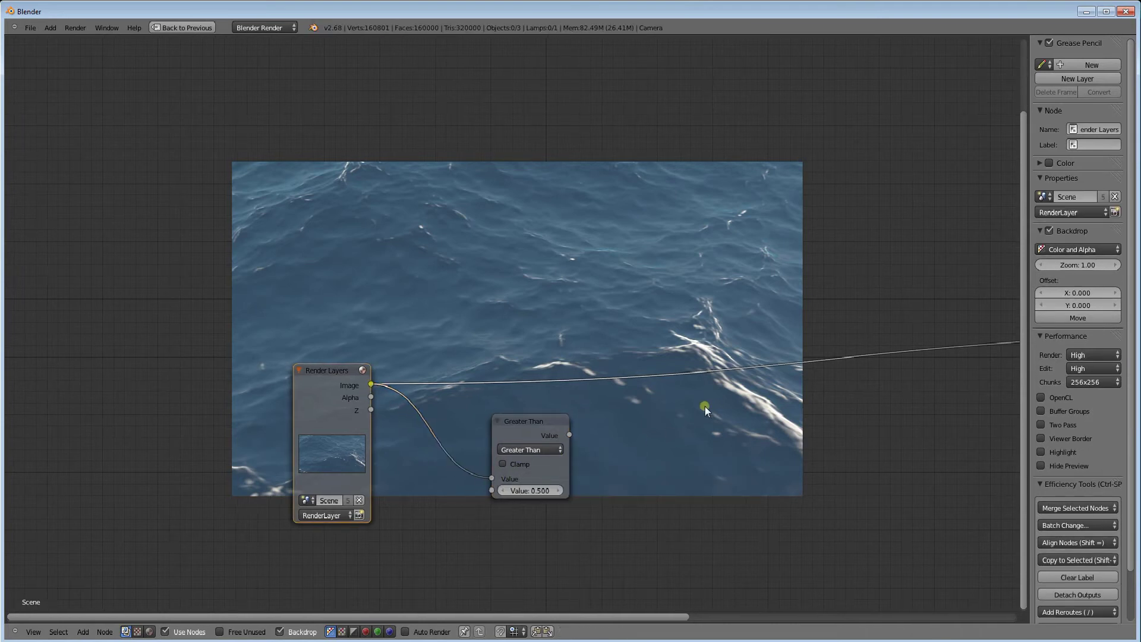
Step: Add a Lens Distortion node after the Greater Than node and link the Greater Than value to its image input
{"action": "middle_click_drag", "start_coordinate": [705, 406], "coordinate": [657, 404]}
{"action": "key", "text": "shift+a"}
{"action": "mouse_move", "coordinate": [668, 461]}
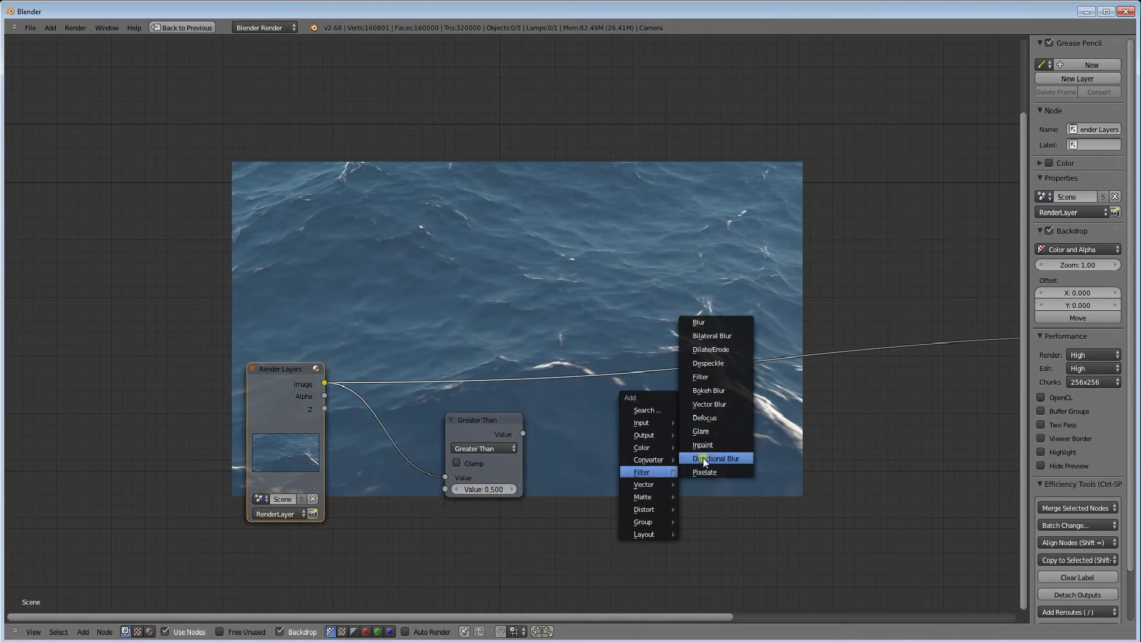
{"action": "mouse_move", "coordinate": [645, 510]}
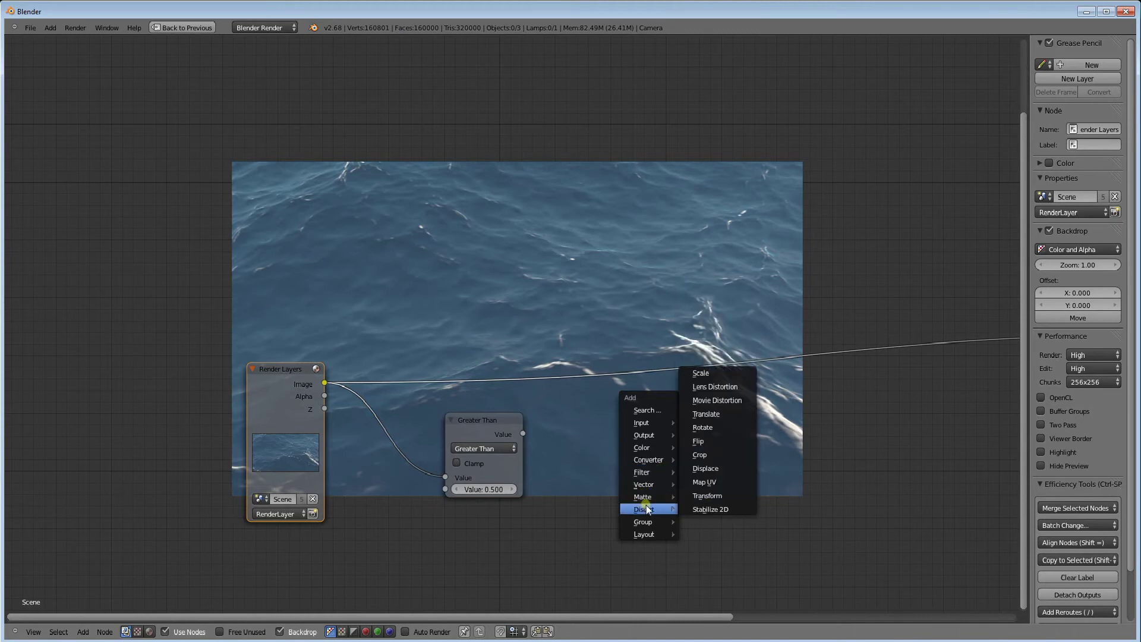
{"action": "left_click", "coordinate": [729, 389]}
{"action": "left_click", "coordinate": [561, 404]}
{"action": "left_click_drag", "start_coordinate": [523, 434], "coordinate": [557, 474]}
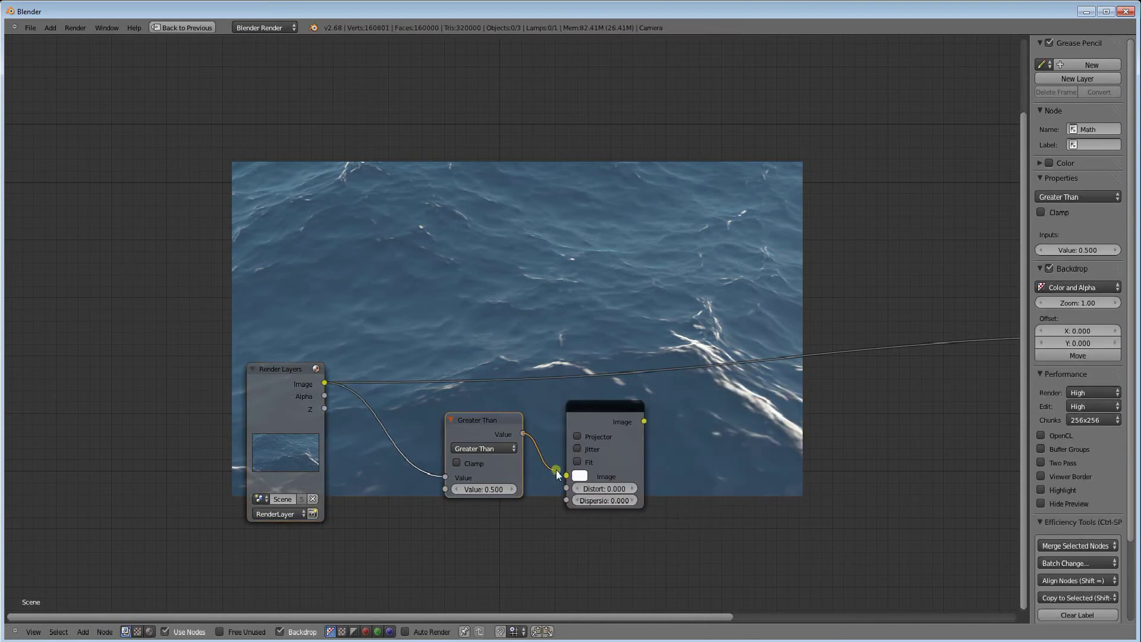
Step: Search for "blur" among the available nodes and place a Blur node after the Lens Distortion node
{"action": "scroll", "coordinate": [726, 410], "scroll_direction": "down", "scroll_amount": 2}
{"action": "scroll", "coordinate": [729, 392], "scroll_direction": "up", "scroll_amount": 1}
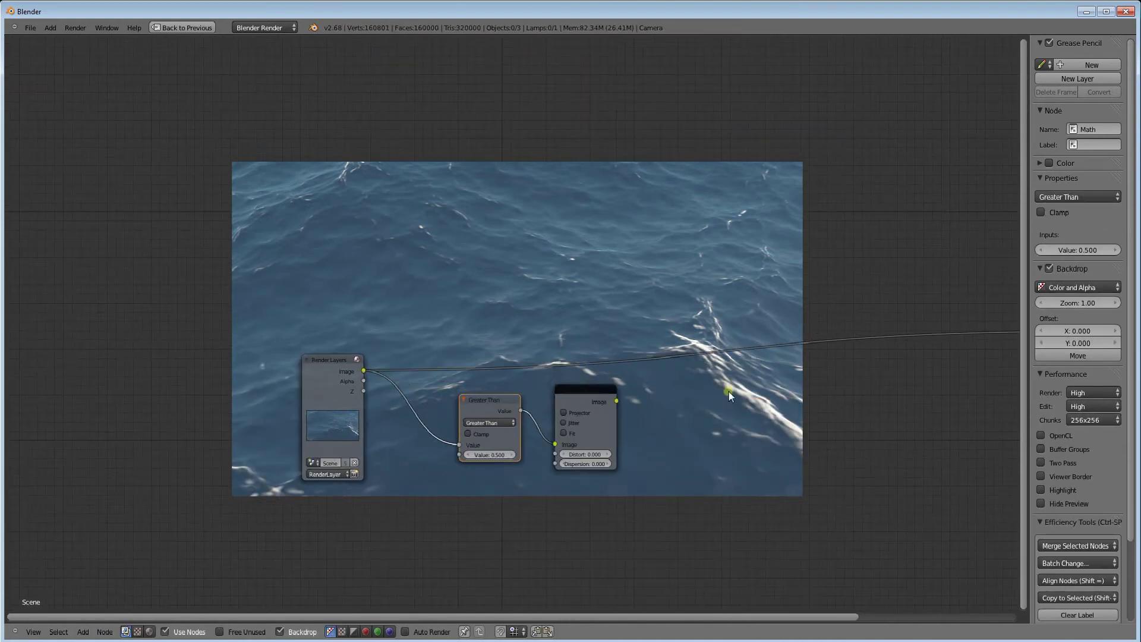
{"action": "key", "text": "shift+a"}
{"action": "left_click", "coordinate": [721, 294]}
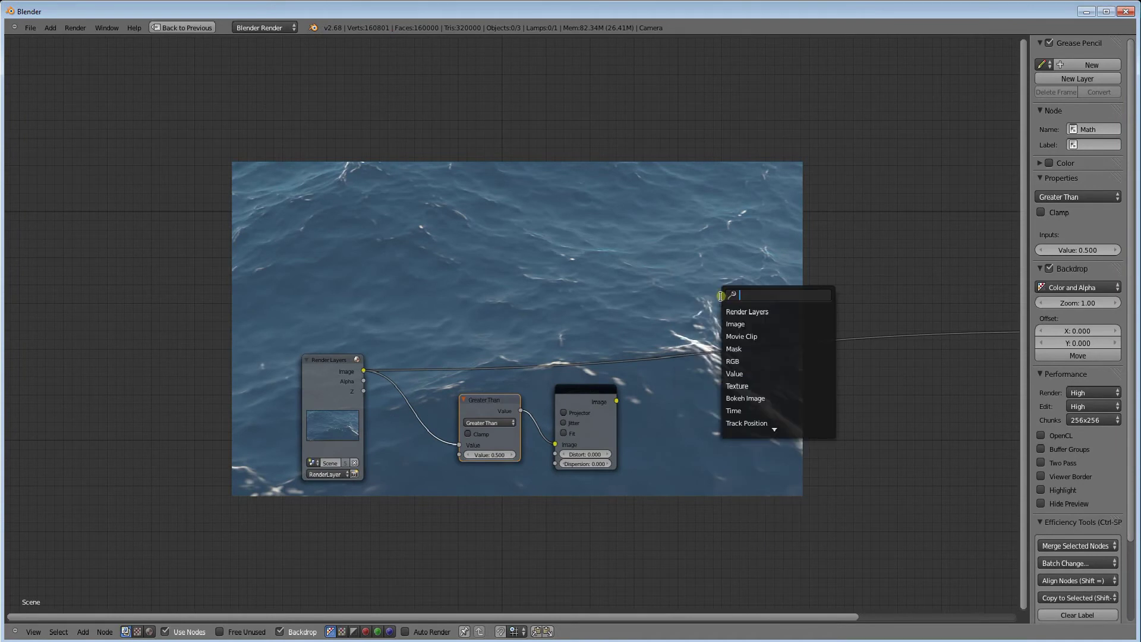
{"action": "type", "text": "blur"}
{"action": "key", "text": "BackSpace"}
{"action": "key", "text": "BackSpace"}
{"action": "key", "text": "BackSpace"}
{"action": "key", "text": "BackSpace"}
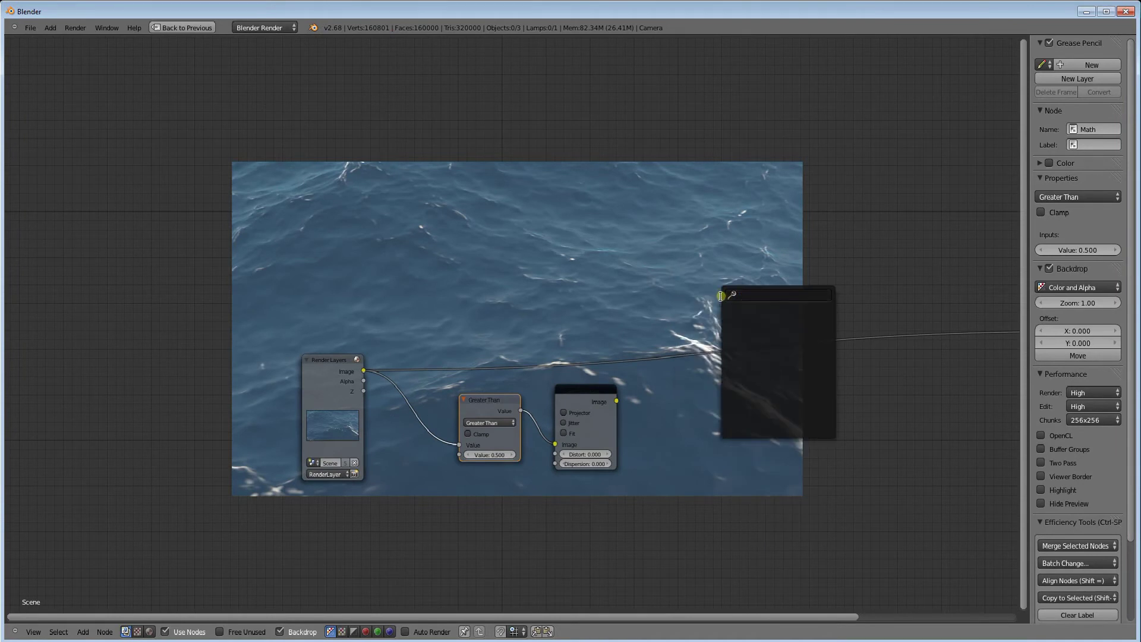
{"action": "type", "text": "blur"}
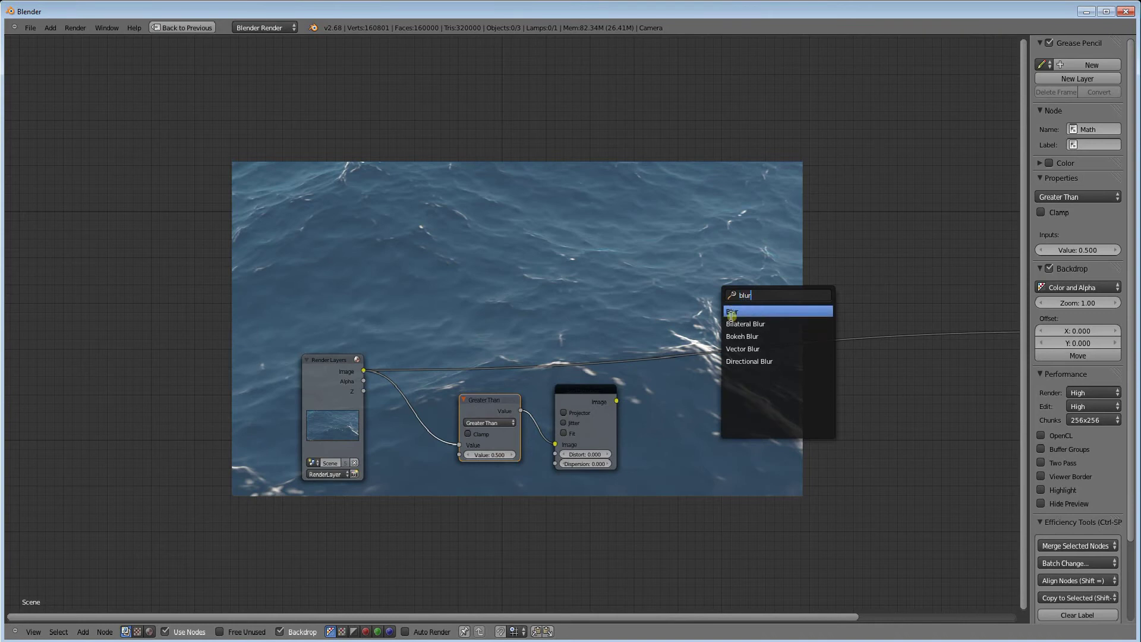
{"action": "left_click", "coordinate": [732, 312]}
{"action": "left_click", "coordinate": [672, 395]}
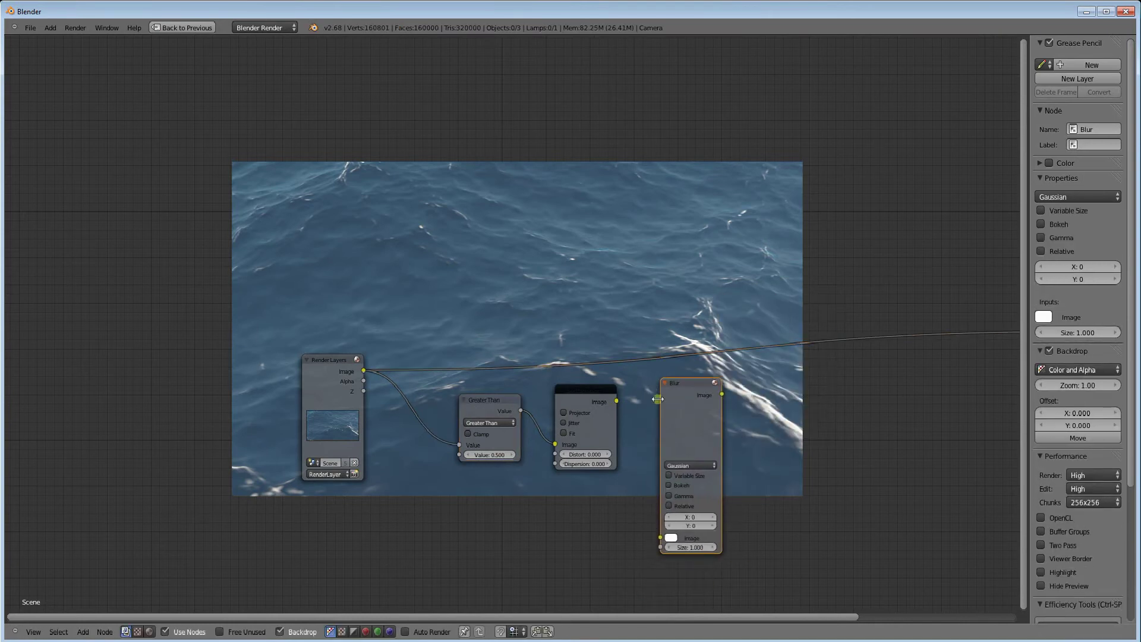
Step: Set the Blur node to Fast Gaussian, Relative, with X and Y at 20%, and link the Lens Distortion image to it
{"action": "left_click", "coordinate": [679, 465]}
{"action": "left_click", "coordinate": [678, 408]}
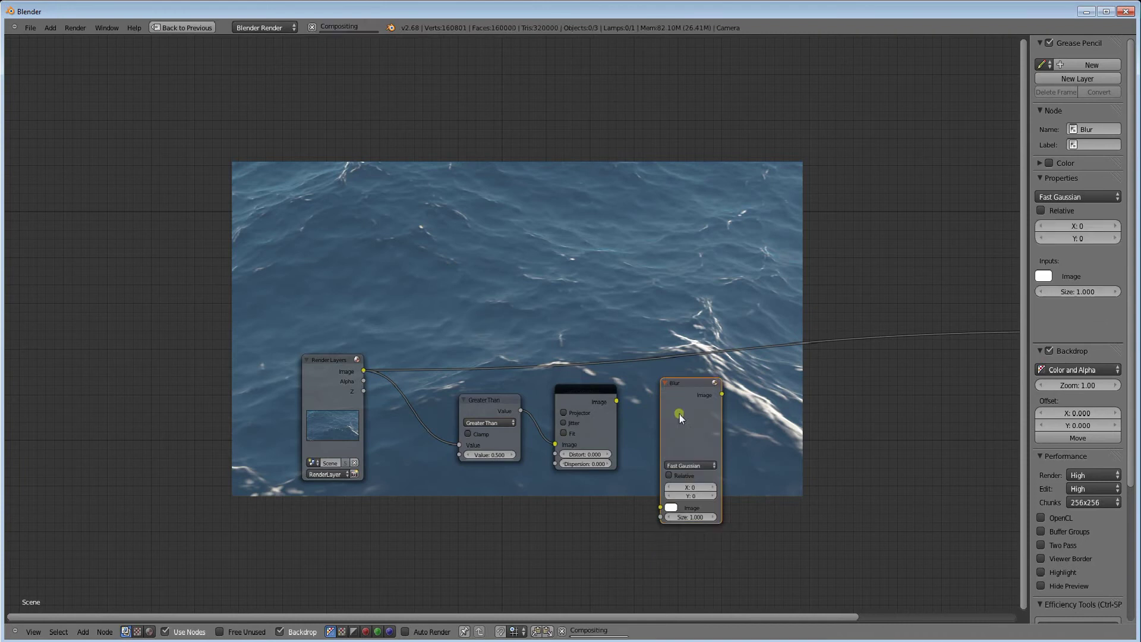
{"action": "left_click", "coordinate": [670, 477]}
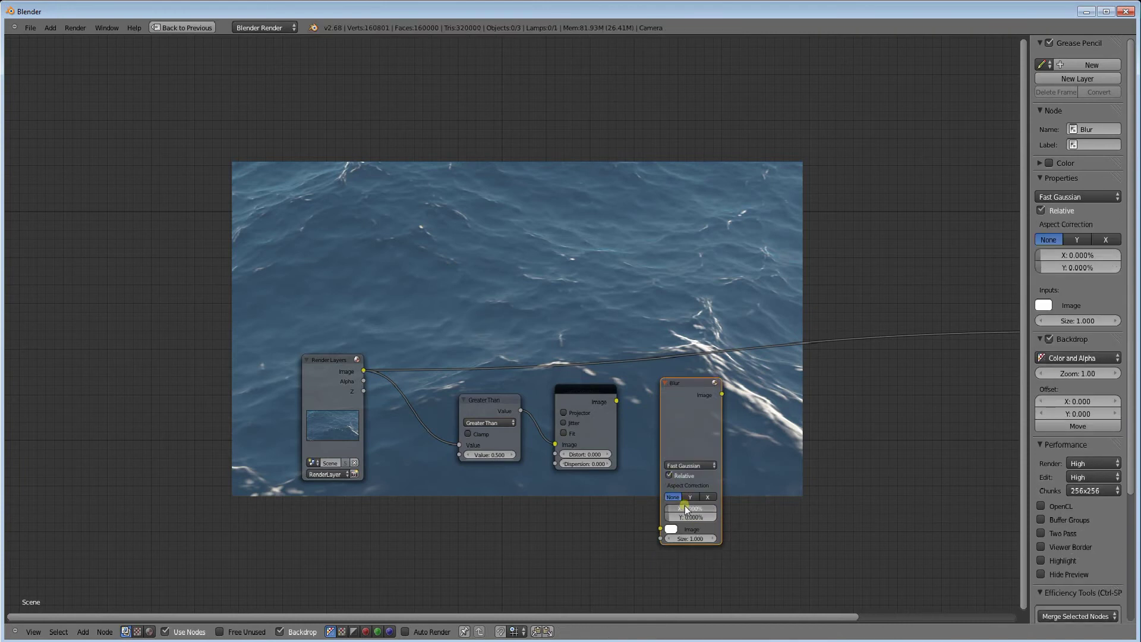
{"action": "left_click", "coordinate": [684, 506]}
{"action": "type", "text": "20"}
{"action": "key", "text": "Tab"}
{"action": "type", "text": "20"}
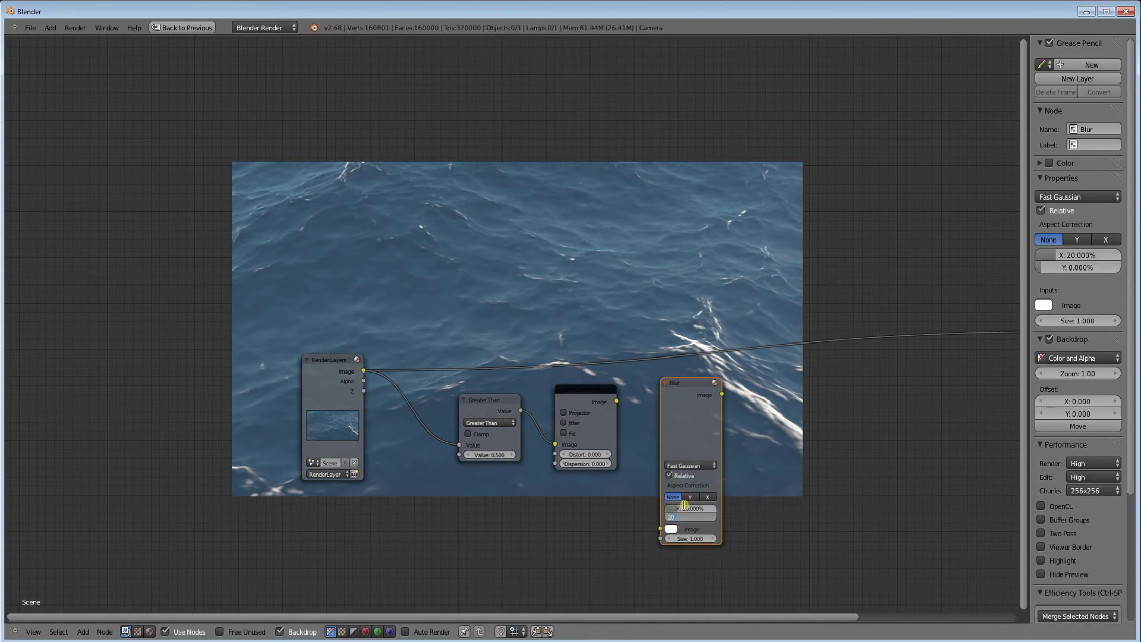
{"action": "key", "text": "Return"}
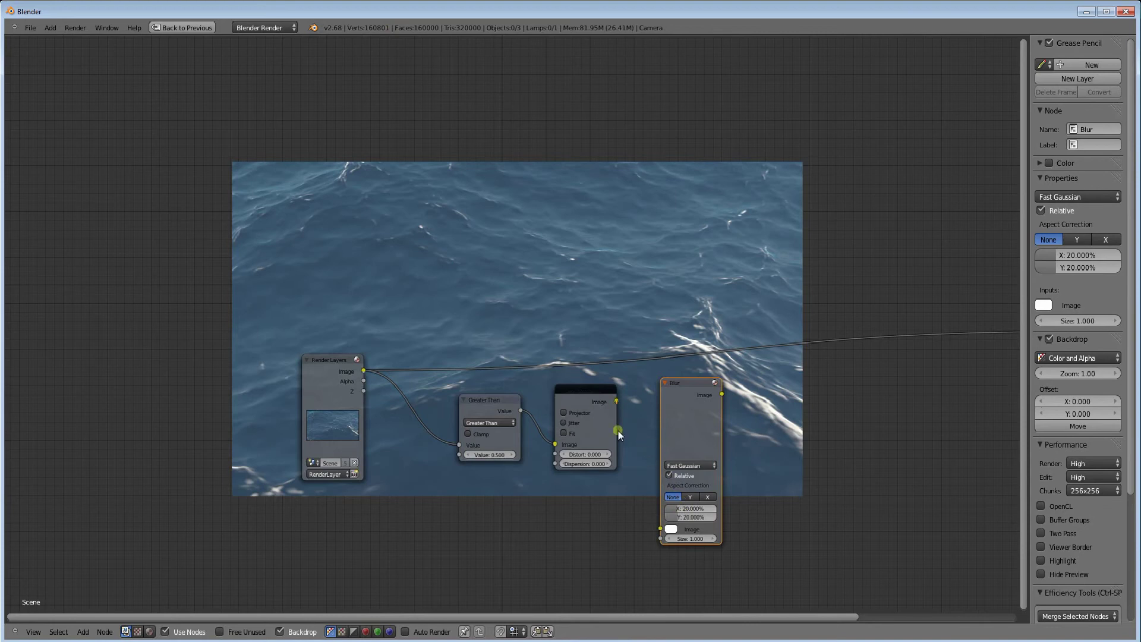
{"action": "left_click_drag", "start_coordinate": [624, 403], "coordinate": [661, 528]}
Step: Insert a Mix node into the link between Render Layers and the Viewer
{"action": "scroll", "coordinate": [766, 341], "scroll_direction": "down", "scroll_amount": 2}
{"action": "scroll", "coordinate": [766, 341], "scroll_direction": "up", "scroll_amount": 3}
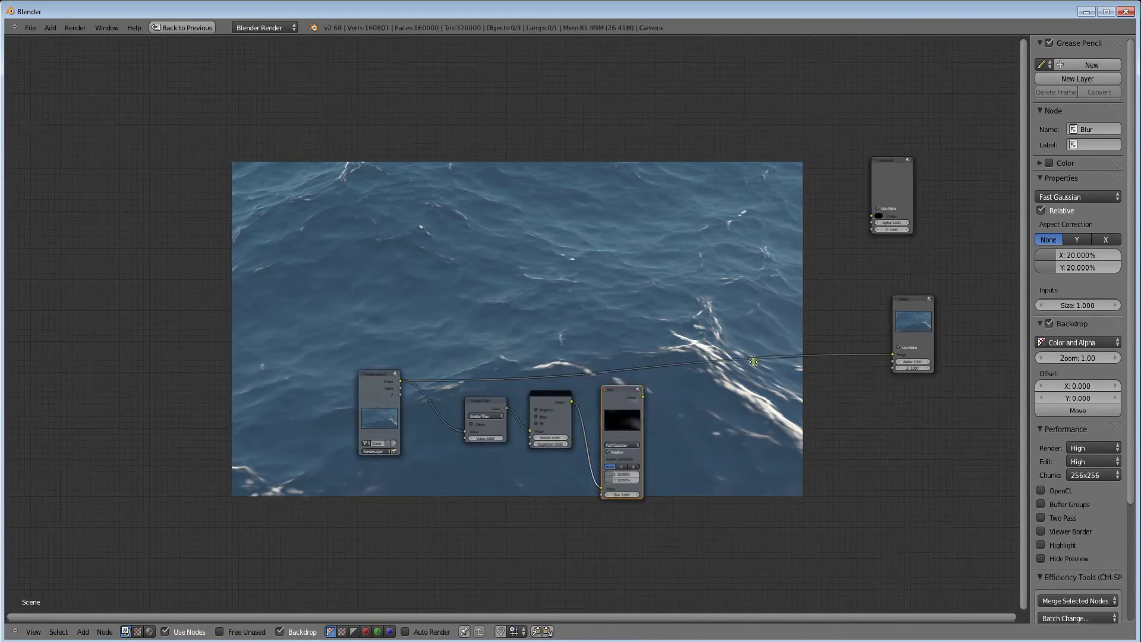
{"action": "scroll", "coordinate": [579, 415], "scroll_direction": "down", "scroll_amount": 1}
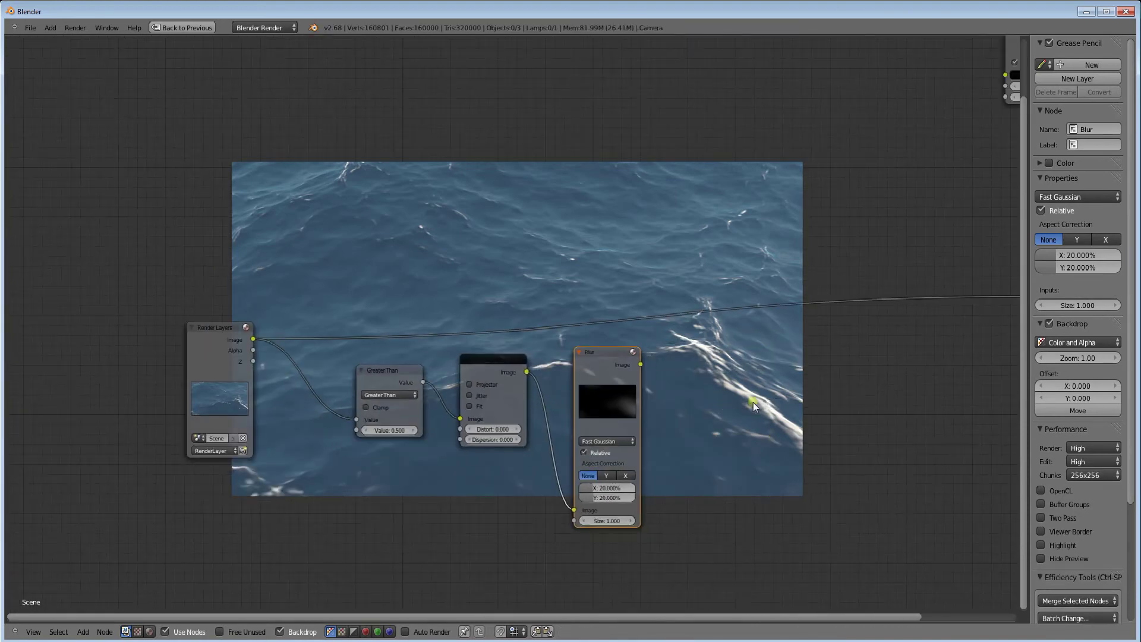
{"action": "key", "text": "shift+a"}
{"action": "mouse_move", "coordinate": [739, 440]}
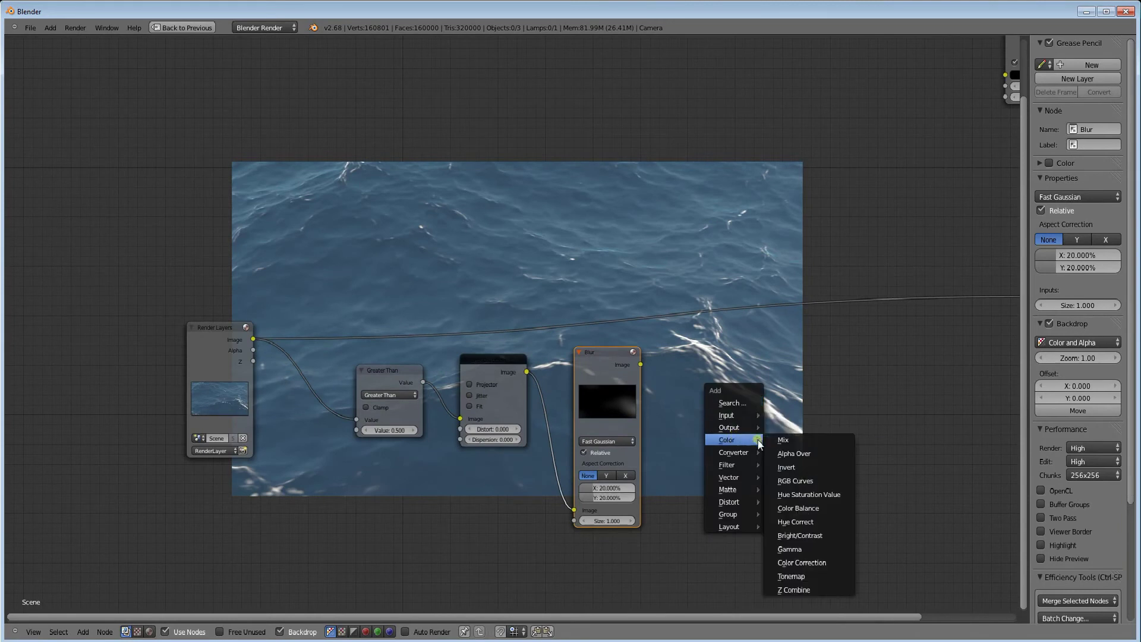
{"action": "left_click", "coordinate": [780, 440]}
{"action": "left_click", "coordinate": [730, 219]}
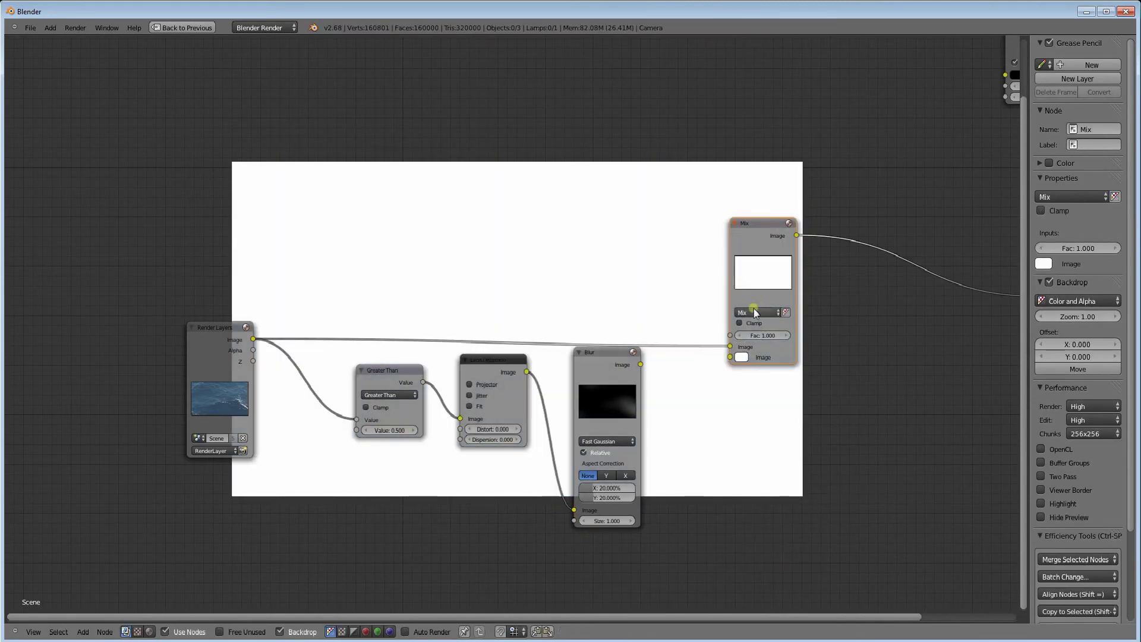
Step: Set the Mix node's blend mode to Add, link the Blur image to its second image input, and shift the Blur node down slightly
{"action": "left_click", "coordinate": [755, 312]}
{"action": "left_click", "coordinate": [758, 290]}
{"action": "left_click_drag", "start_coordinate": [640, 363], "coordinate": [720, 361]}
{"action": "left_click_drag", "start_coordinate": [616, 357], "coordinate": [636, 391]}
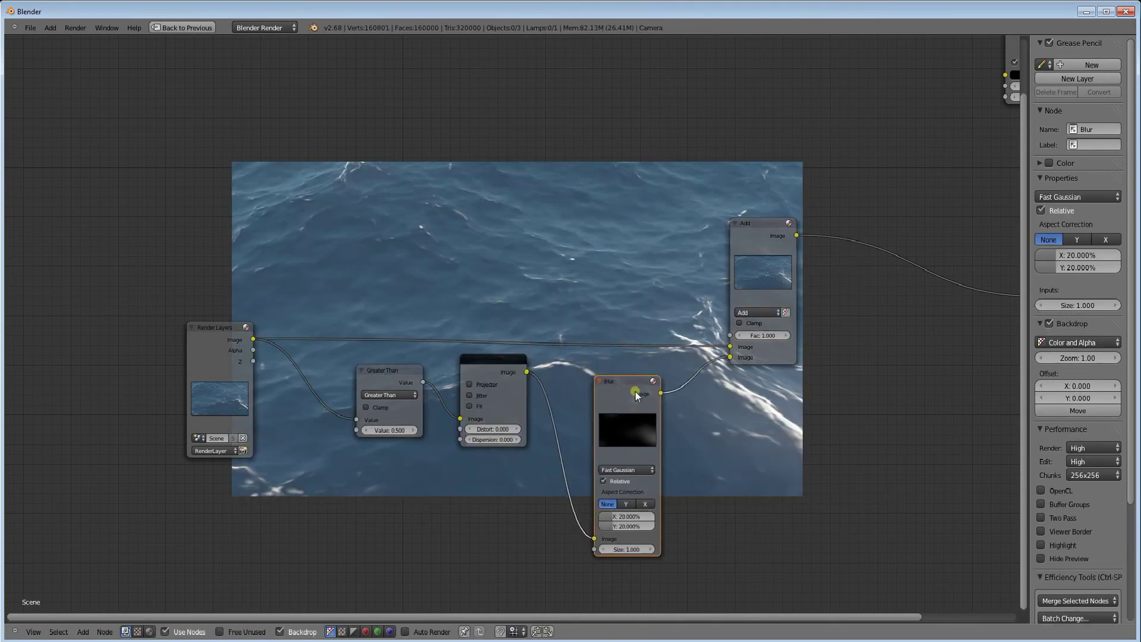
Step: Set the Greater Than node's second value to 0
{"action": "middle_click_drag", "start_coordinate": [703, 304], "coordinate": [750, 249]}
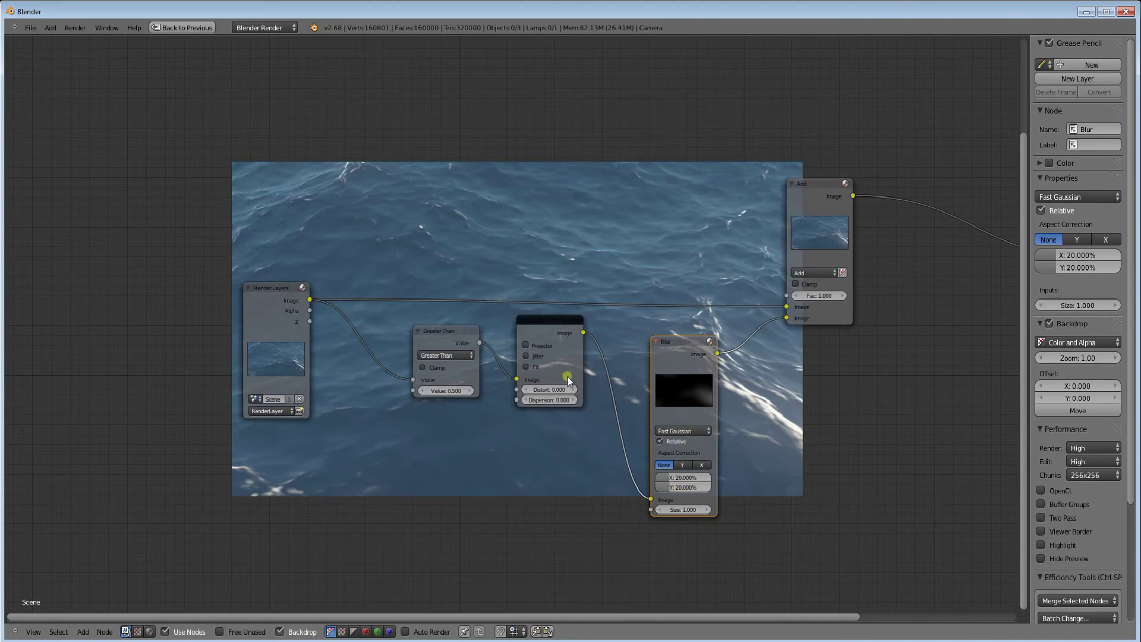
{"action": "middle_click_drag", "start_coordinate": [568, 377], "coordinate": [561, 391]}
{"action": "left_click", "coordinate": [438, 405]}
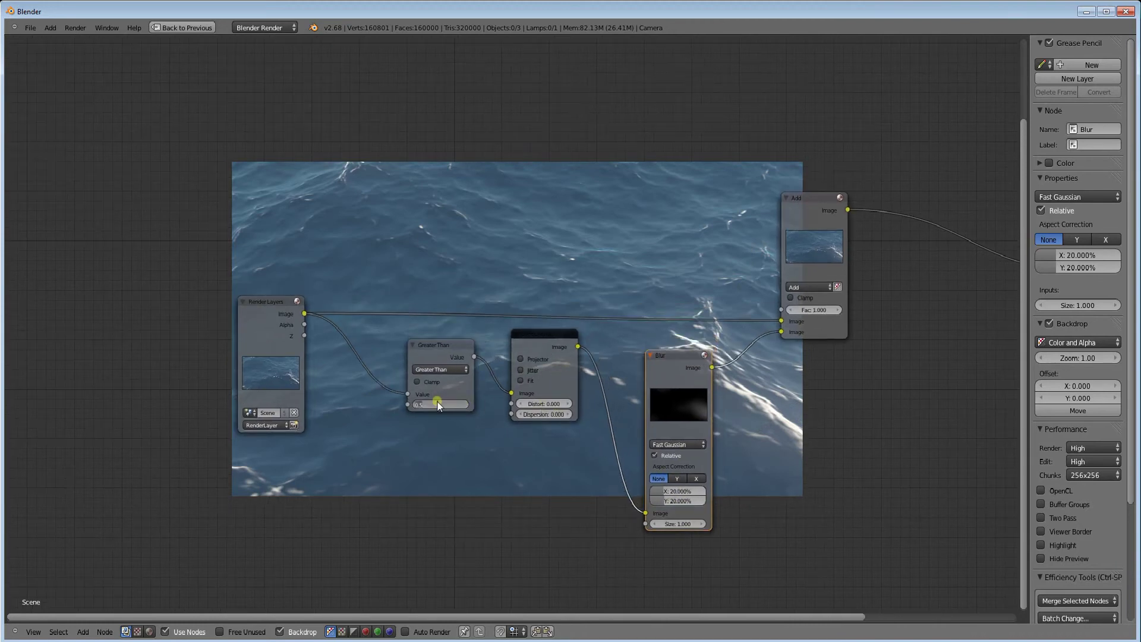
{"action": "key", "text": "Return"}
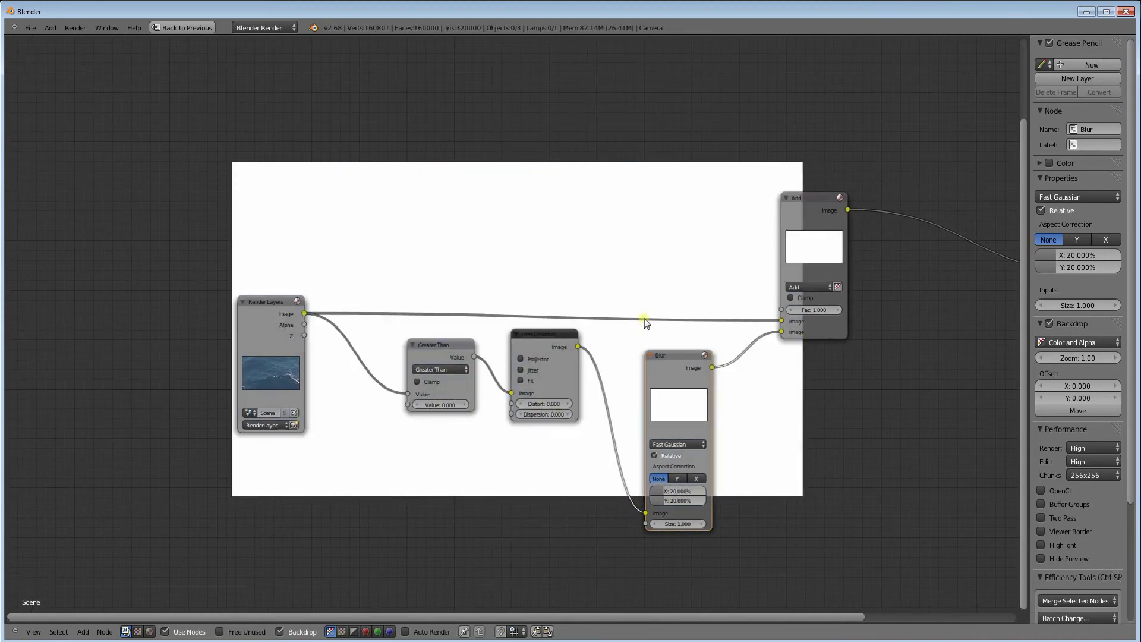
{"action": "middle_click_drag", "start_coordinate": [647, 345], "coordinate": [653, 369]}
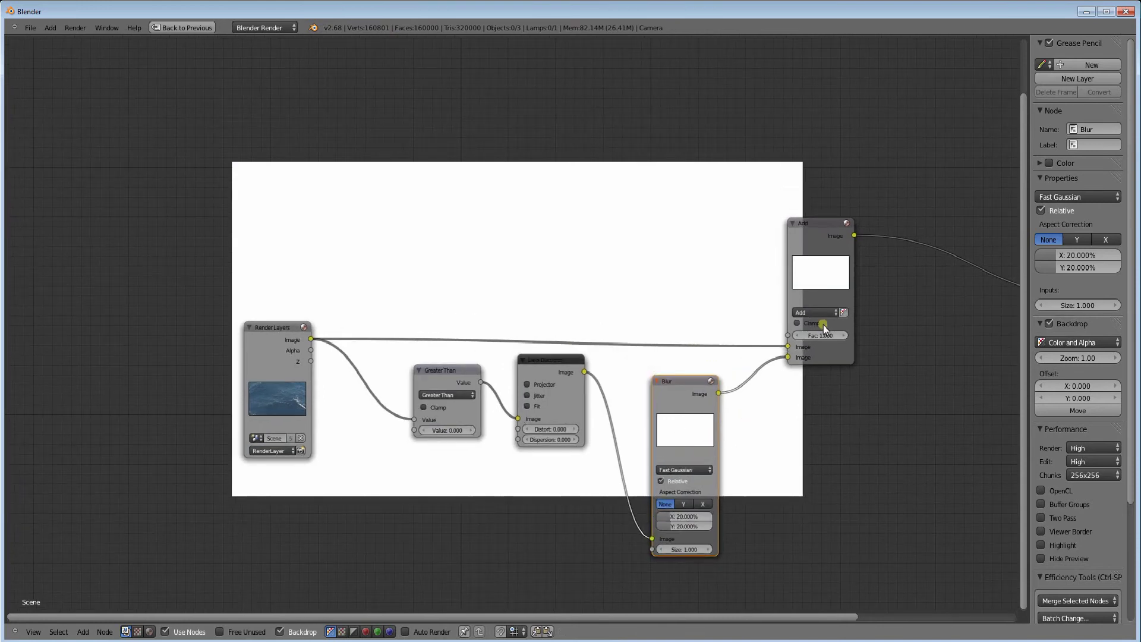
Step: Set the Mix node's blend mode to Multiply and the Lens Distortion node's distort value to 0.8
{"action": "left_click", "coordinate": [814, 312]}
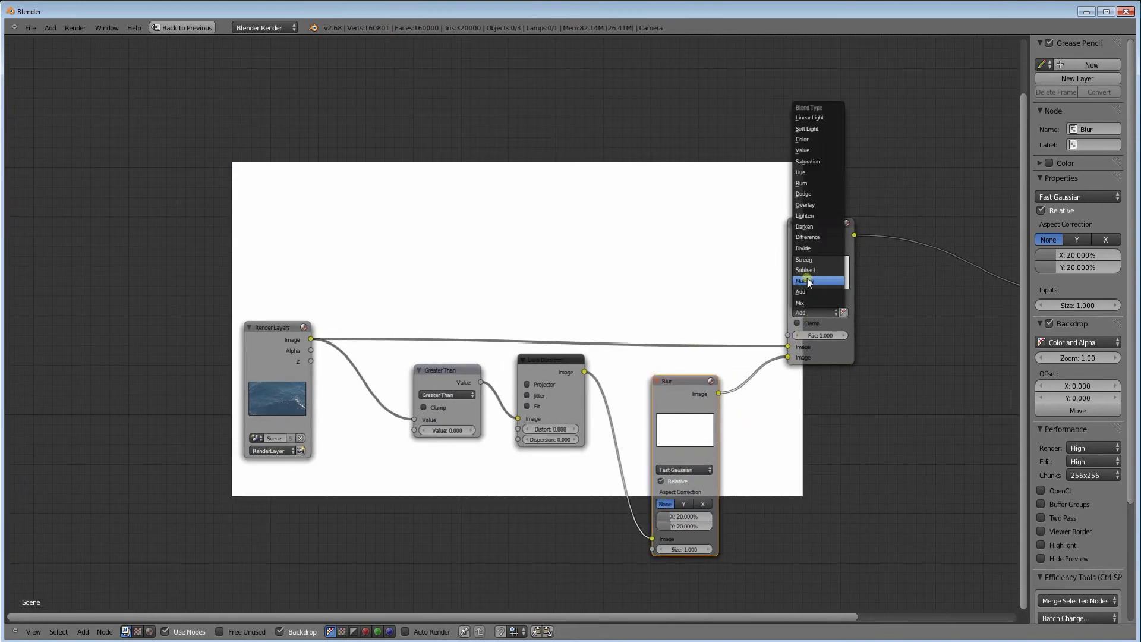
{"action": "left_click", "coordinate": [804, 291]}
{"action": "middle_click_drag", "start_coordinate": [666, 460], "coordinate": [697, 488]}
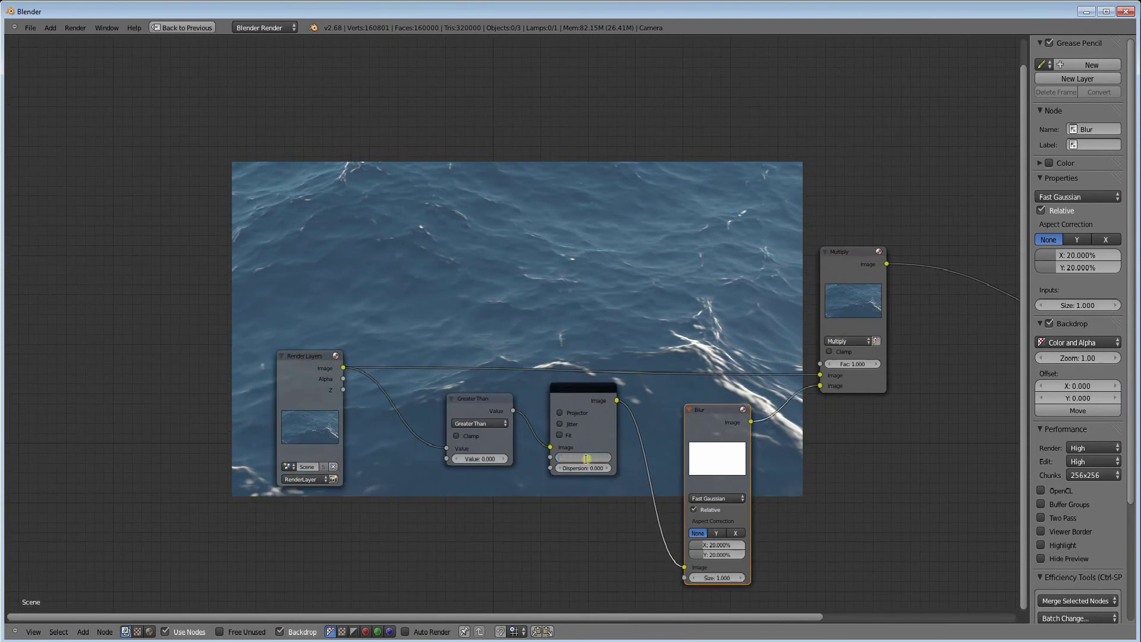
{"action": "key", "text": "Return"}
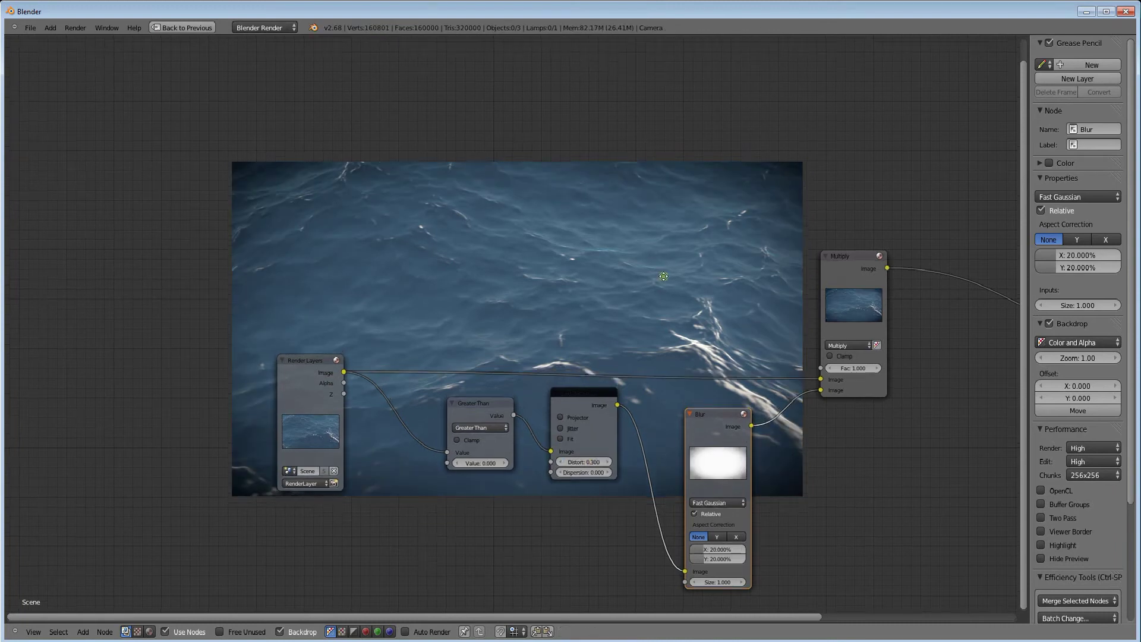
{"action": "middle_click_drag", "start_coordinate": [662, 273], "coordinate": [606, 466]}
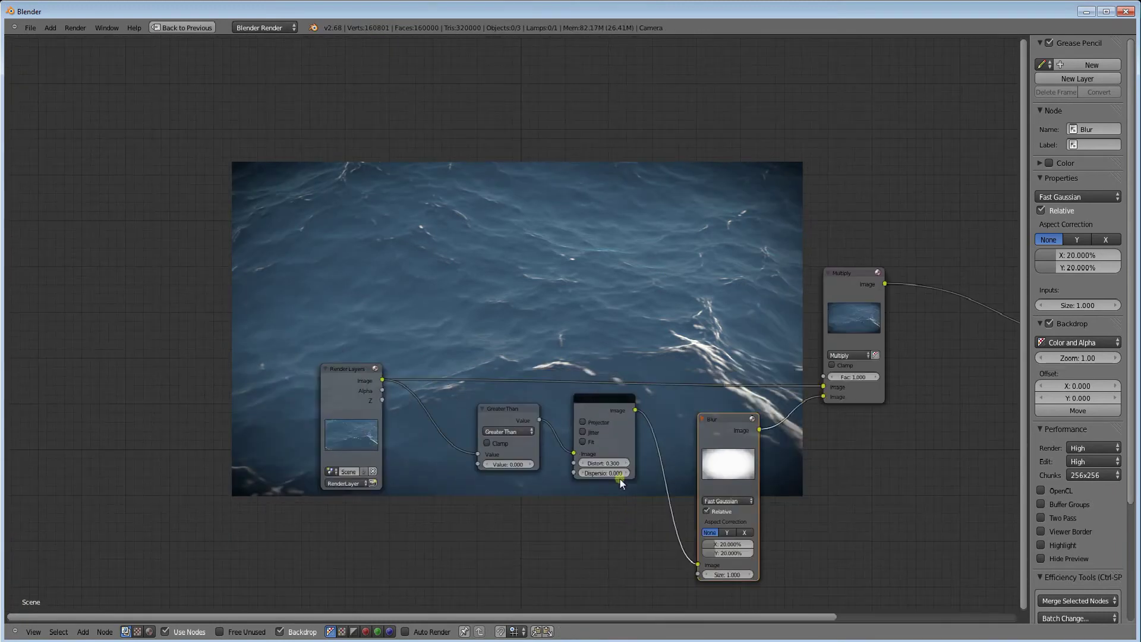
{"action": "left_click", "coordinate": [605, 464]}
{"action": "key", "text": "Return"}
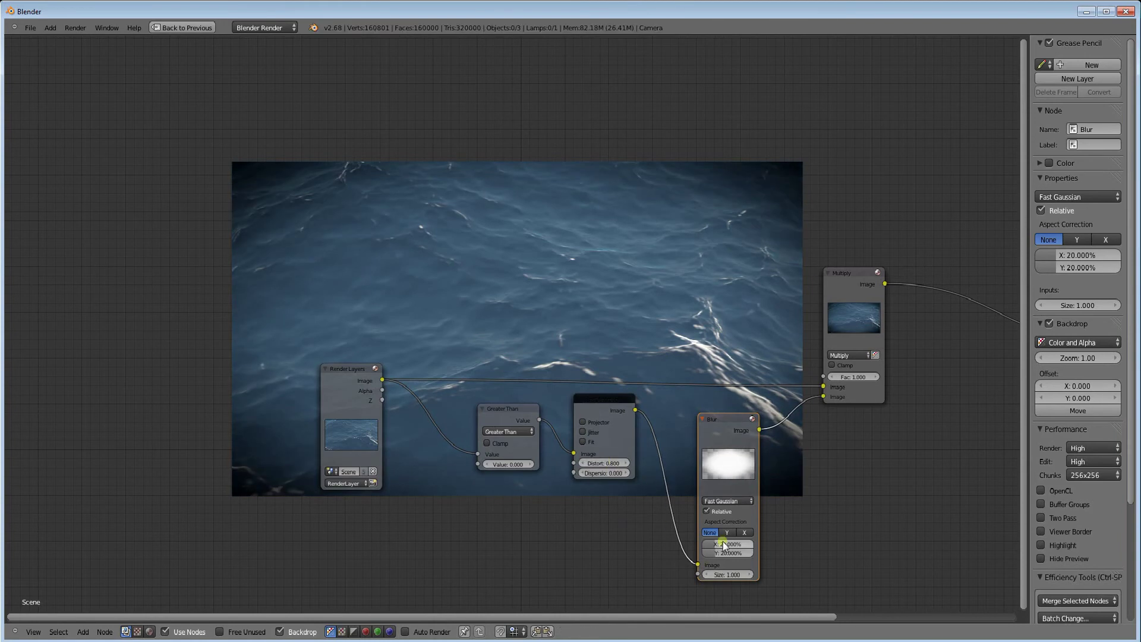
Step: Set the Blur node's X and Y amounts to 50%
{"action": "left_click", "coordinate": [724, 544]}
{"action": "type", "text": "50"}
{"action": "key", "text": "Tab"}
{"action": "type", "text": "50"}
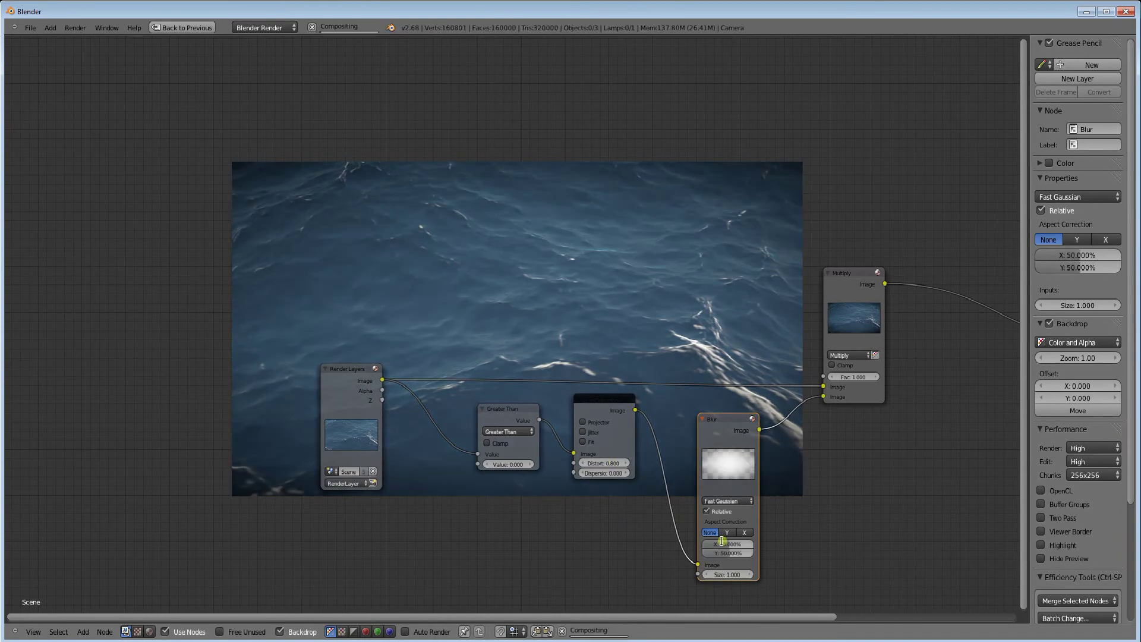
{"action": "key", "text": "Return"}
Step: Move the Viewer and Composite nodes farther away from the Multiply node to make room between them
{"action": "middle_click_drag", "start_coordinate": [674, 279], "coordinate": [705, 454]}
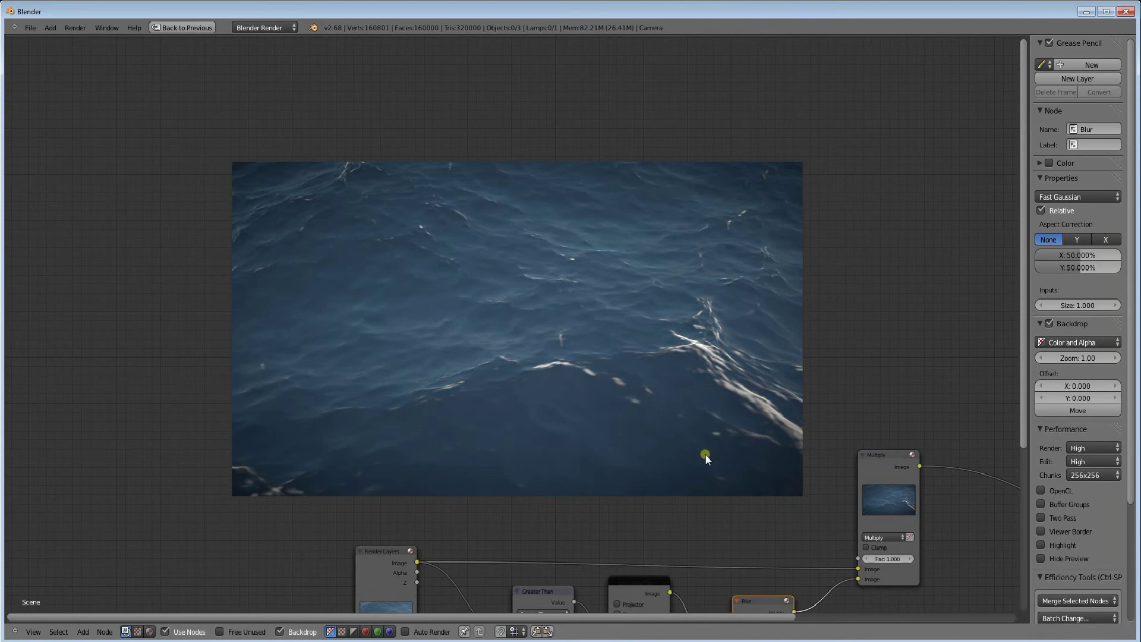
{"action": "key", "text": "Home"}
{"action": "scroll", "coordinate": [713, 416], "scroll_direction": "up", "scroll_amount": 2}
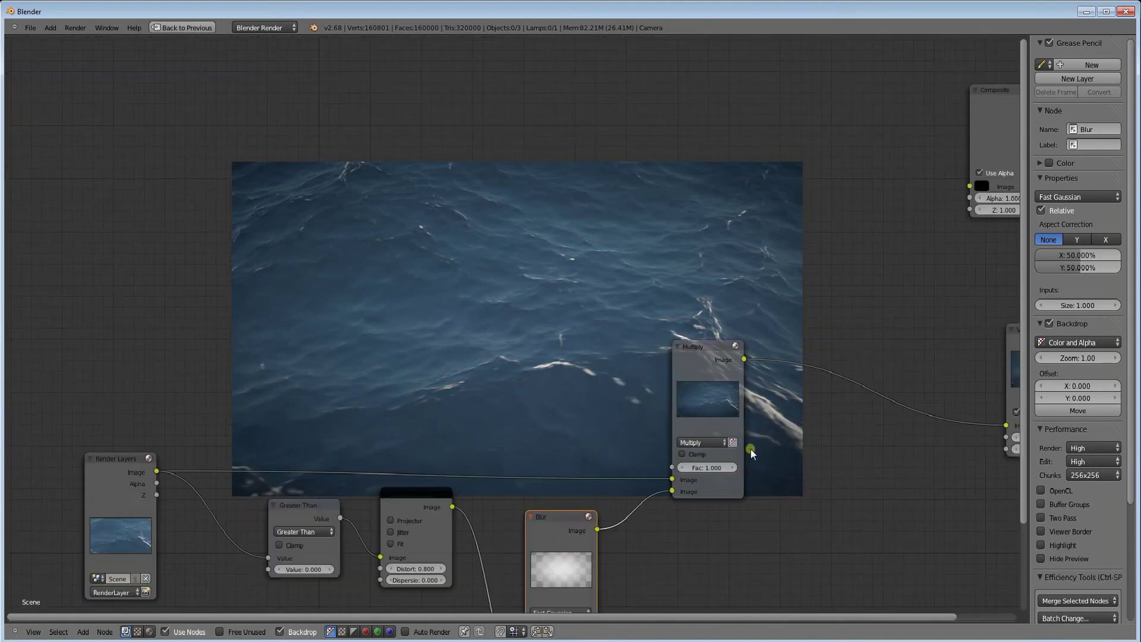
{"action": "middle_click_drag", "start_coordinate": [846, 402], "coordinate": [627, 408]}
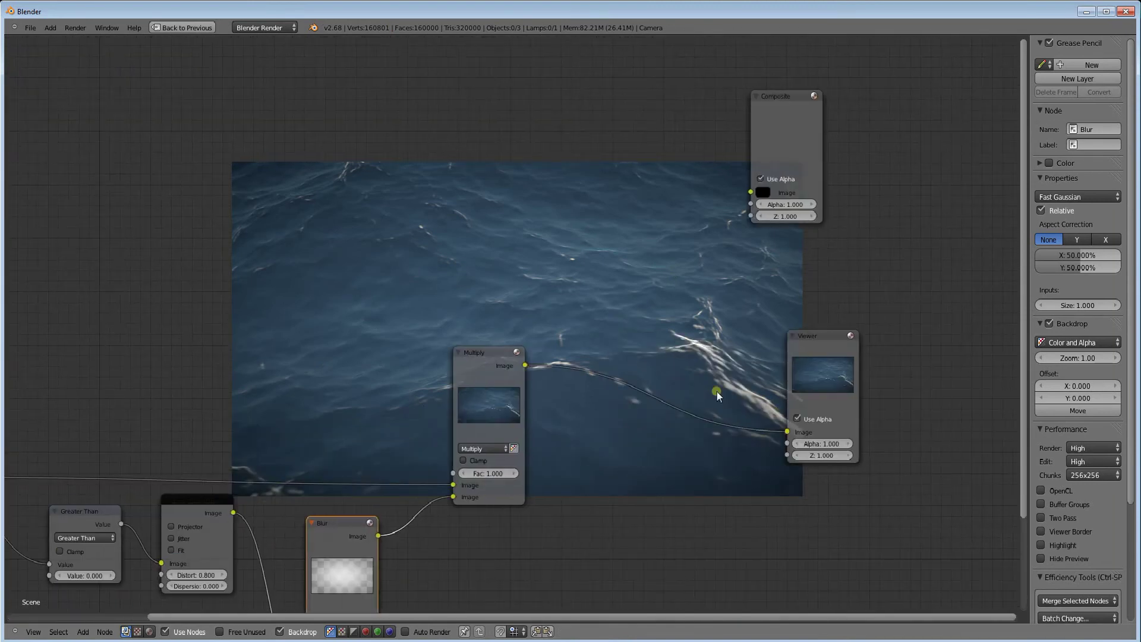
{"action": "left_click_drag", "start_coordinate": [811, 355], "coordinate": [1028, 255]}
{"action": "left_click_drag", "start_coordinate": [773, 132], "coordinate": [959, 130]}
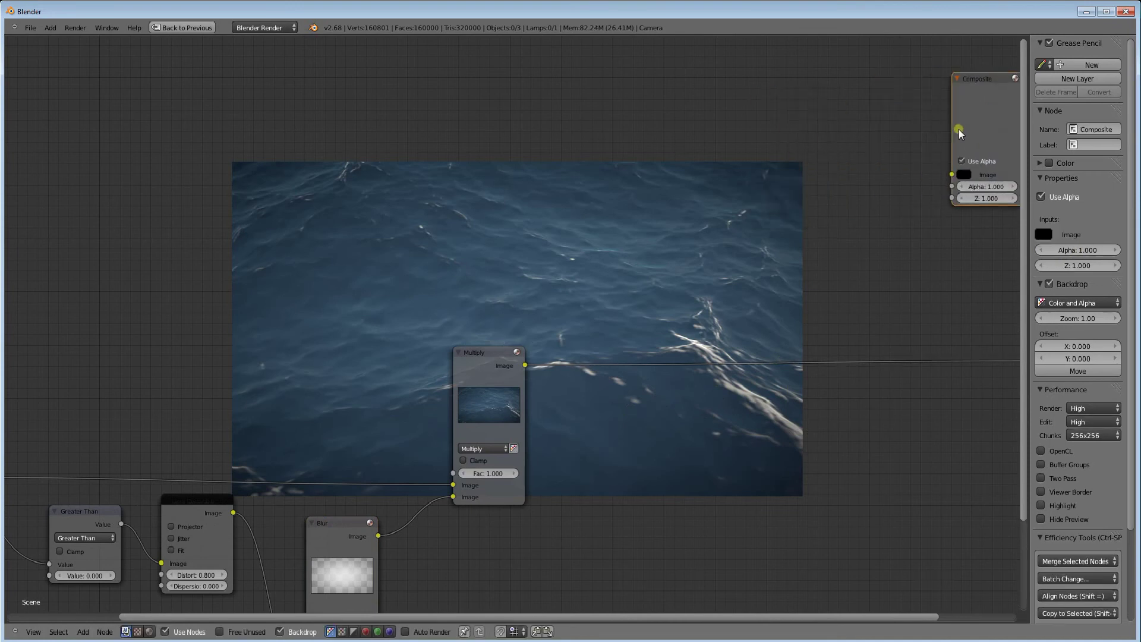
Step: Insert an RGB Curves node into the link between the Multiply node and the Viewer
{"action": "key", "text": "shift+a"}
{"action": "mouse_move", "coordinate": [791, 236]}
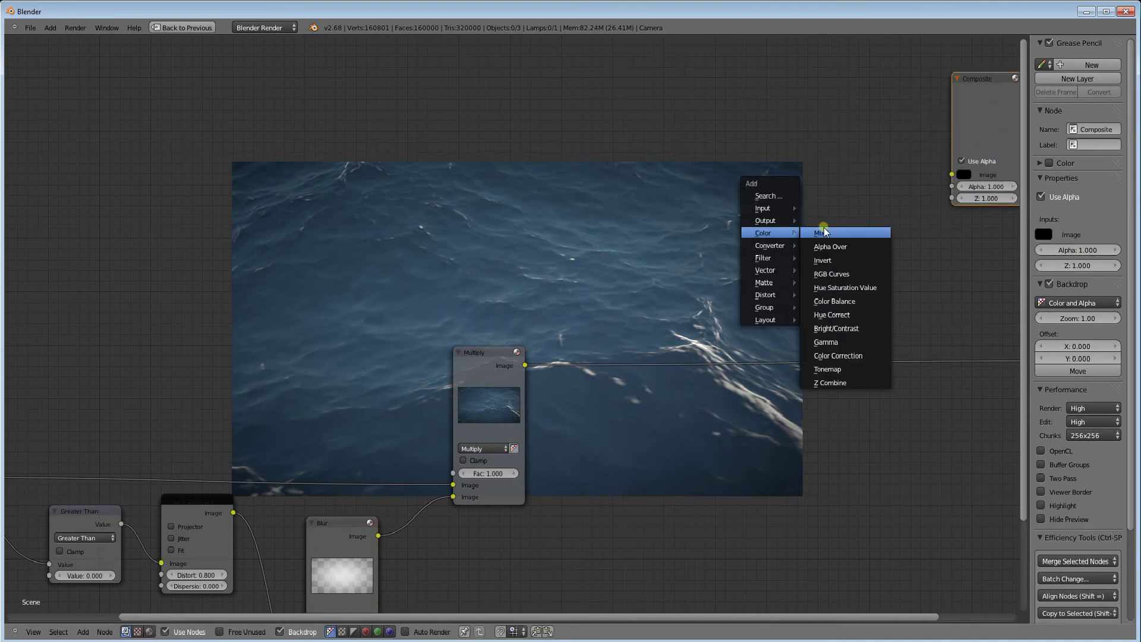
{"action": "left_click", "coordinate": [832, 275]}
{"action": "left_click", "coordinate": [596, 304]}
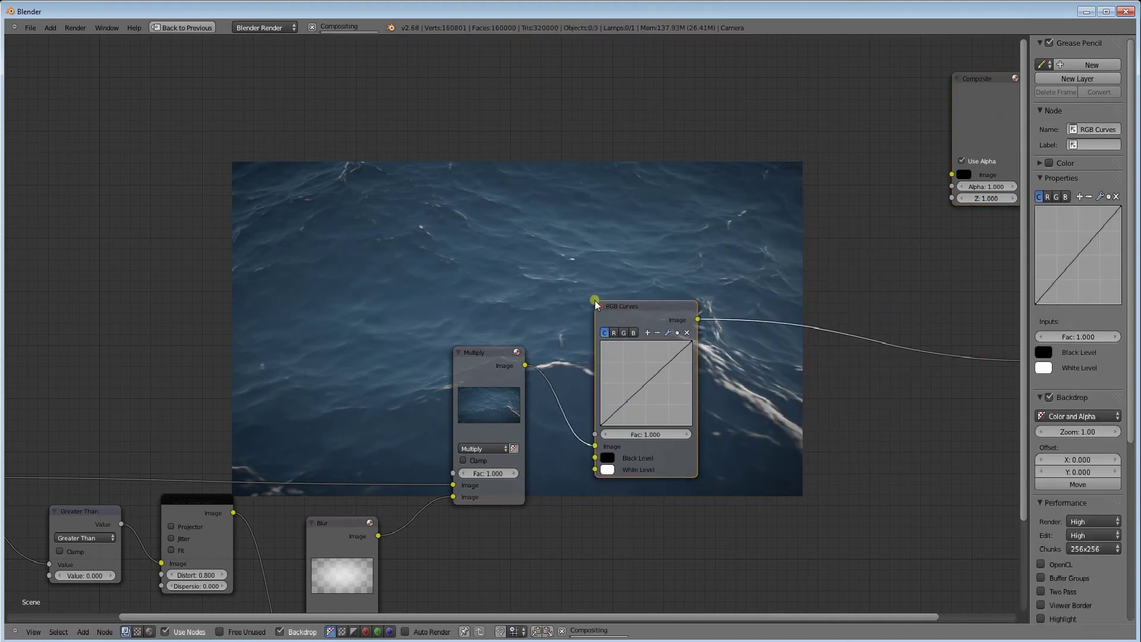
Step: Shape the combined RGB curve into an S, raising a highlight point and placing the shadow point at X 0.09444, Y 0.05625
{"action": "middle_click_drag", "start_coordinate": [596, 304], "coordinate": [672, 397]}
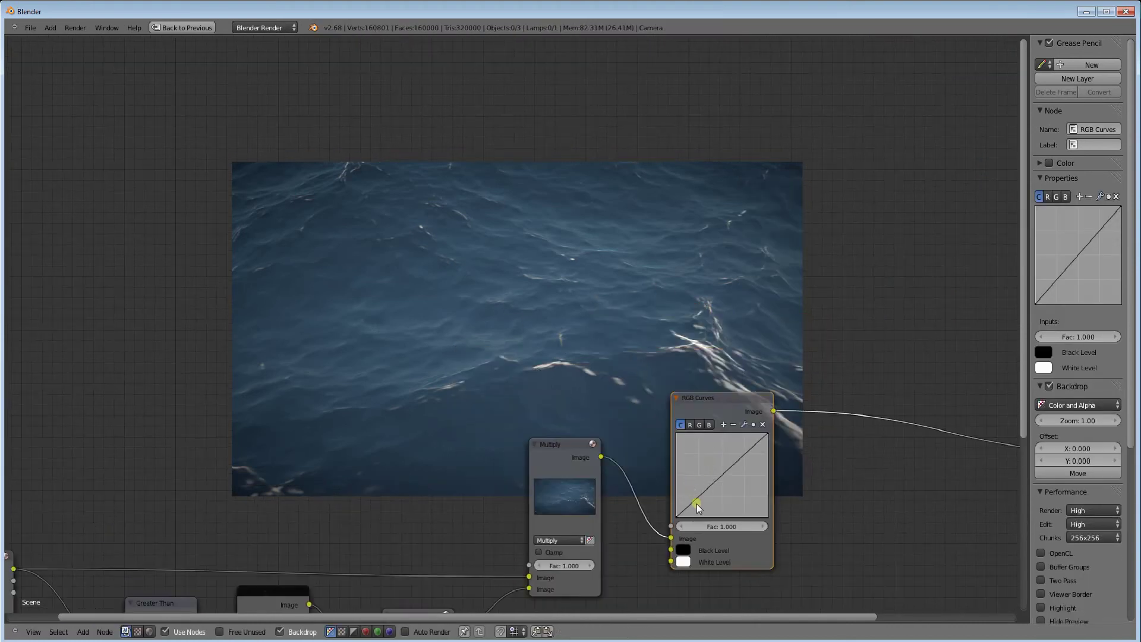
{"action": "left_click_drag", "start_coordinate": [697, 504], "coordinate": [691, 513]}
{"action": "left_click_drag", "start_coordinate": [767, 437], "coordinate": [750, 441]}
{"action": "left_click_drag", "start_coordinate": [690, 512], "coordinate": [686, 512]}
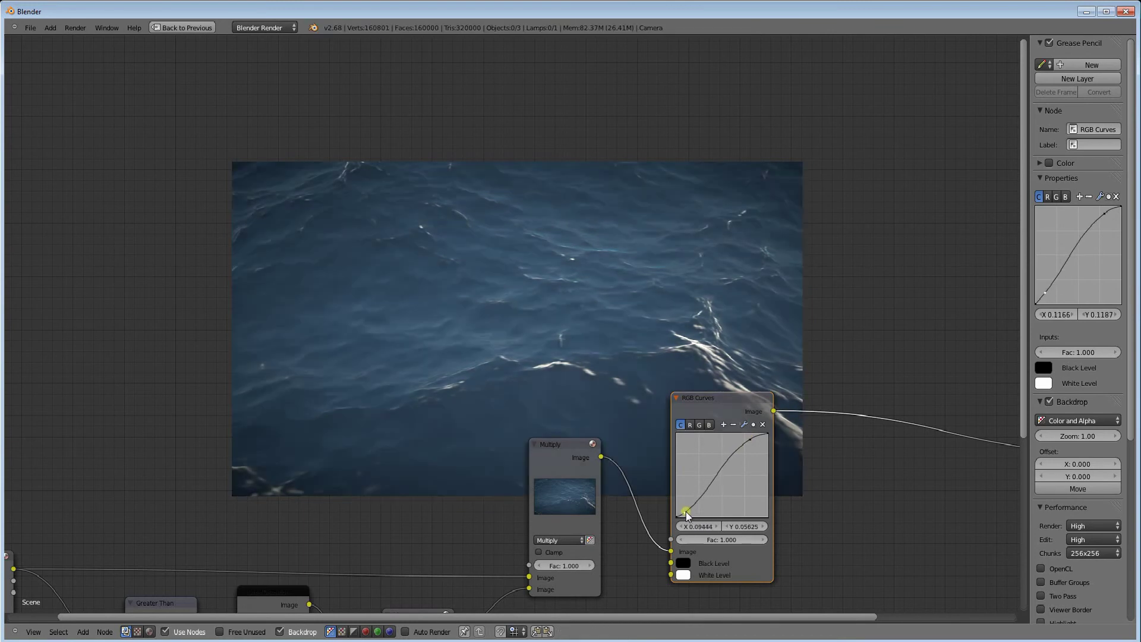
Step: Move the Composite node aside and insert a Color Balance node into the link between RGB Curves and the Viewer
{"action": "scroll", "coordinate": [784, 311], "scroll_direction": "down", "scroll_amount": 2}
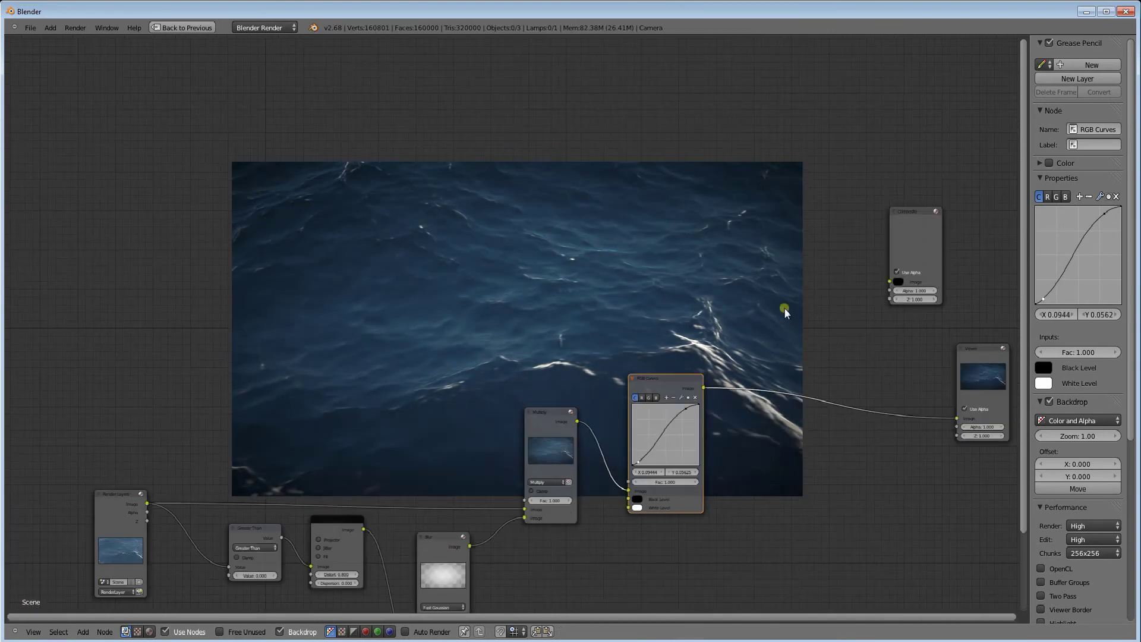
{"action": "middle_click_drag", "start_coordinate": [785, 311], "coordinate": [718, 439]}
{"action": "left_click_drag", "start_coordinate": [838, 363], "coordinate": [930, 308]}
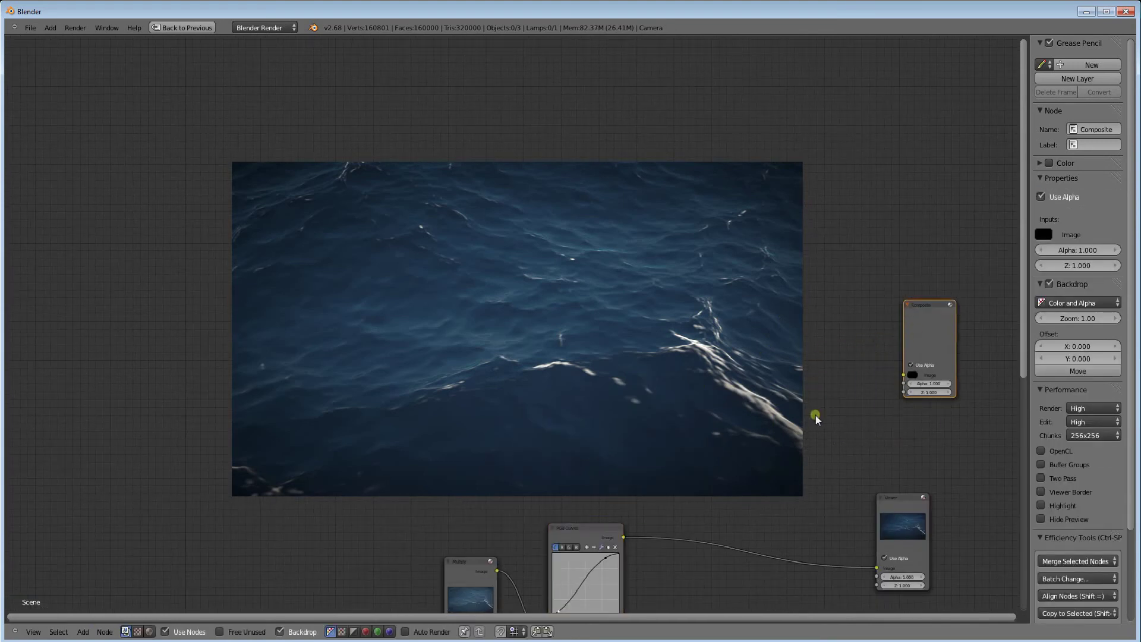
{"action": "middle_click_drag", "start_coordinate": [751, 470], "coordinate": [744, 386]}
{"action": "scroll", "coordinate": [744, 386], "scroll_direction": "up", "scroll_amount": 1}
{"action": "key", "text": "shift+a"}
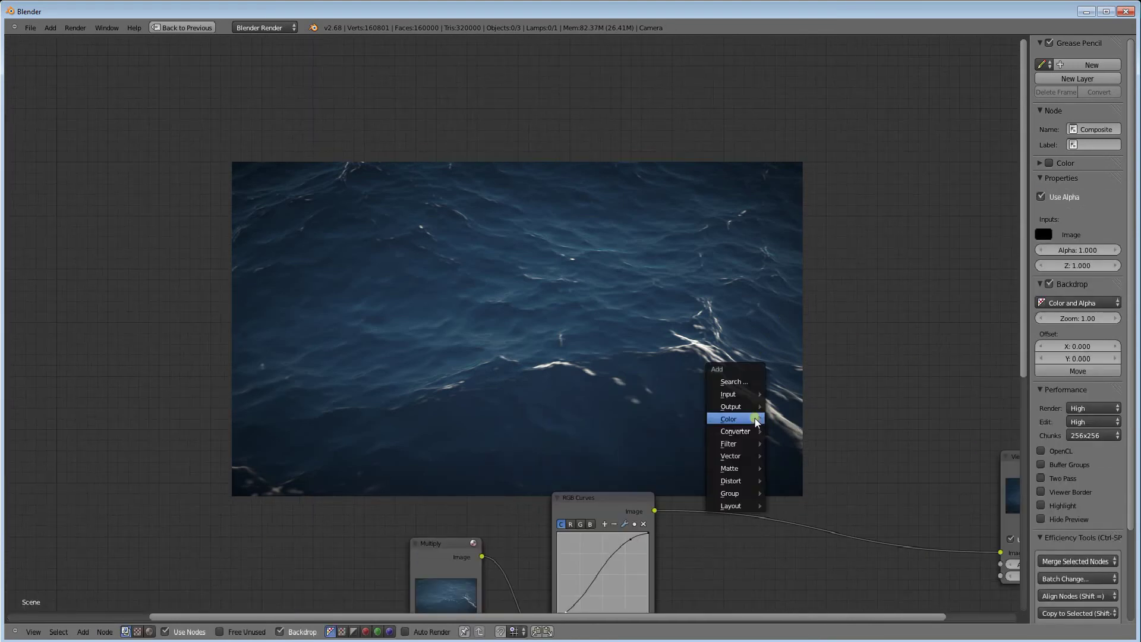
{"action": "mouse_move", "coordinate": [755, 419]}
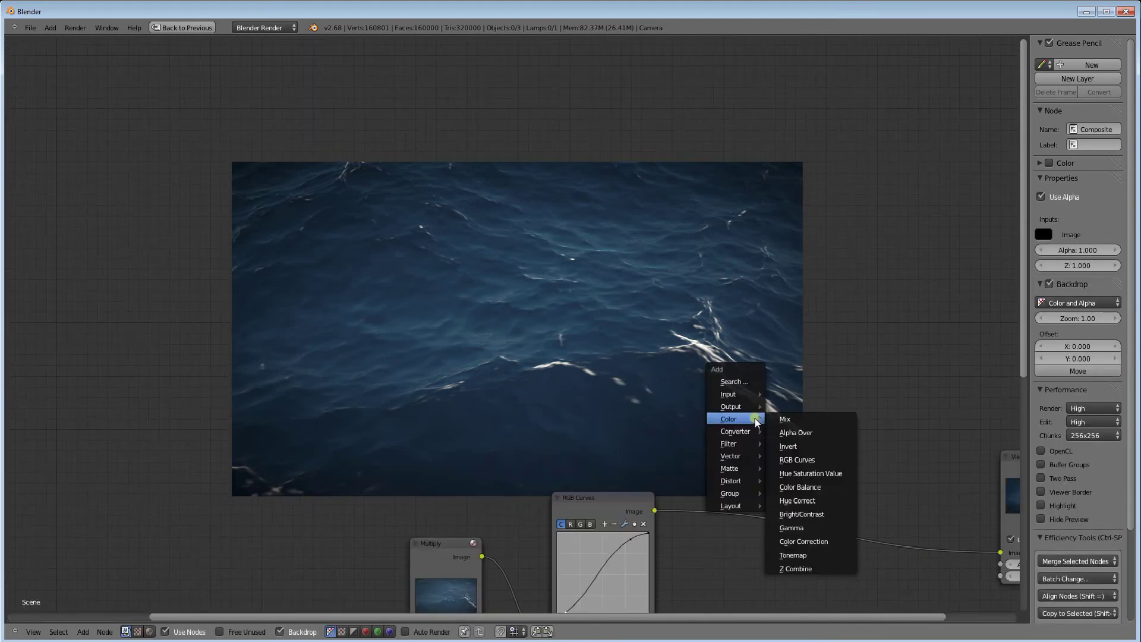
{"action": "left_click", "coordinate": [800, 487]}
{"action": "left_click", "coordinate": [744, 493]}
Step: Tint the Color Balance node's lift and gain slightly toward yellow and its gamma slightly toward cyan
{"action": "middle_click_drag", "start_coordinate": [744, 493], "coordinate": [797, 455]}
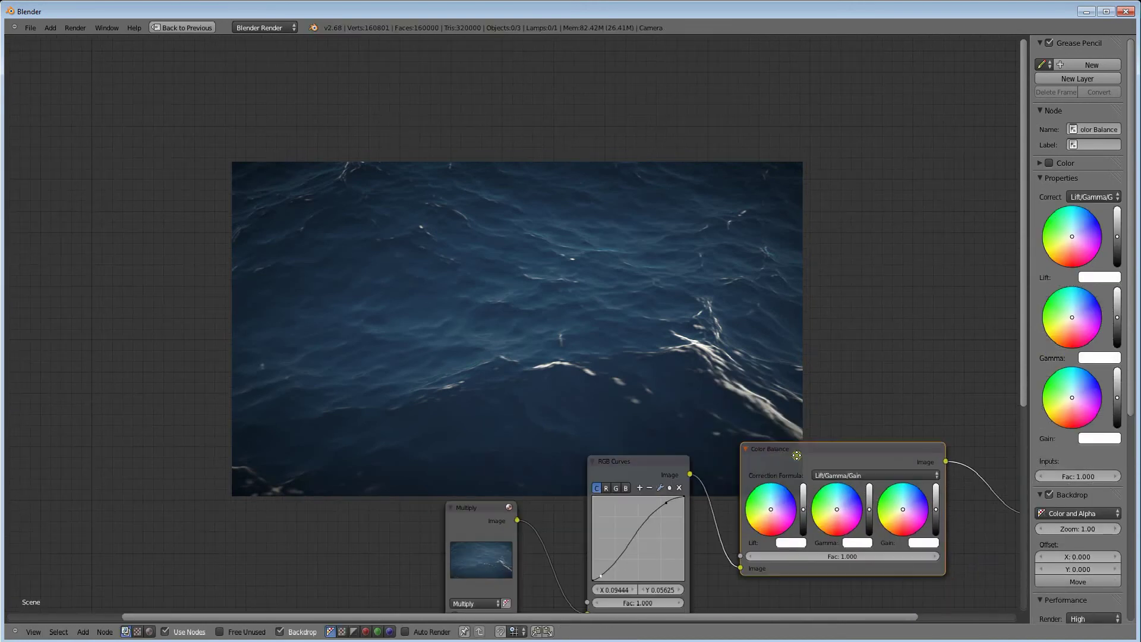
{"action": "left_click", "coordinate": [767, 512]}
{"action": "left_click", "coordinate": [839, 505]}
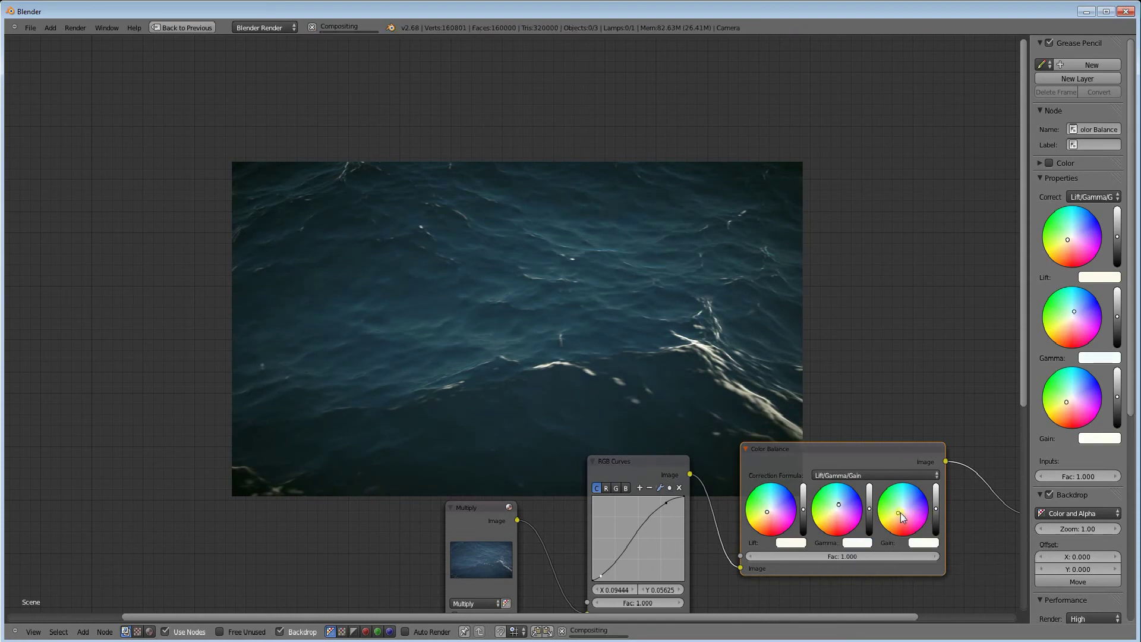
{"action": "left_click", "coordinate": [898, 512]}
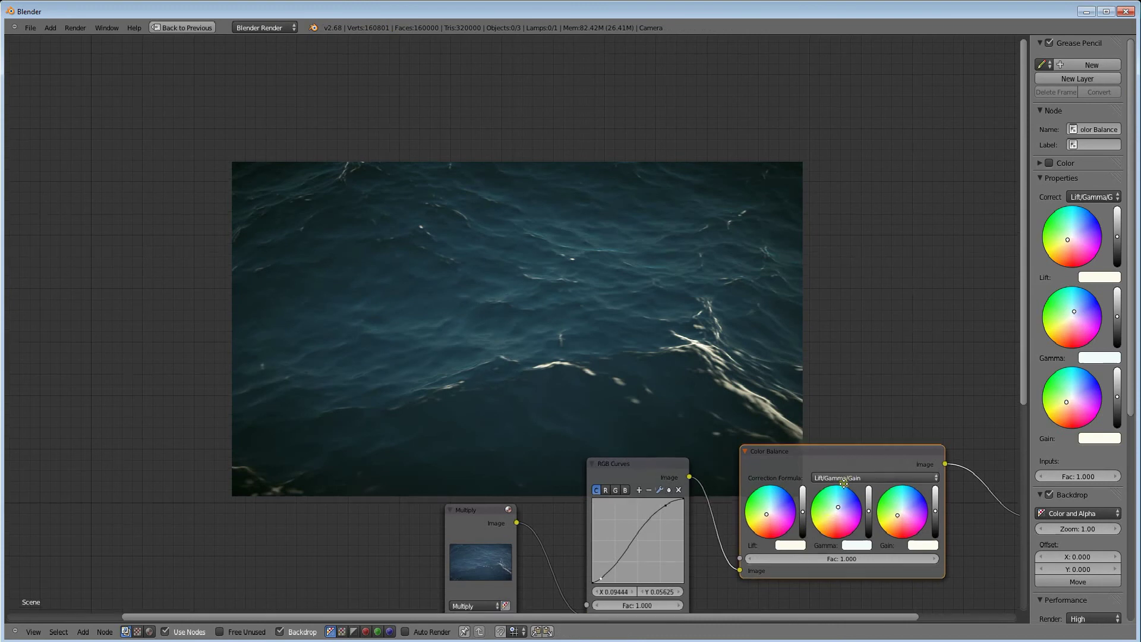
Step: Shift the Color Balance gamma tint toward blue and the lift tint slightly toward green
{"action": "middle_click_drag", "start_coordinate": [855, 498], "coordinate": [845, 519]}
{"action": "left_click_drag", "start_coordinate": [834, 528], "coordinate": [831, 528]}
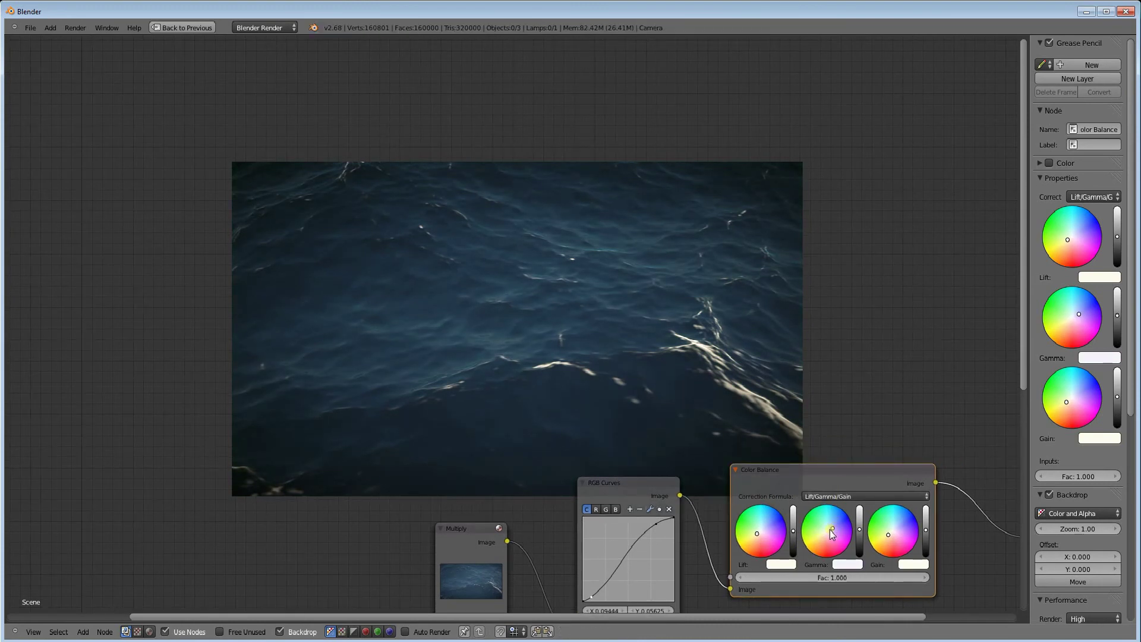
{"action": "left_click_drag", "start_coordinate": [762, 526], "coordinate": [758, 529]}
Step: Bring the Color Balance node's lift tint closer to neutral
{"action": "scroll", "coordinate": [767, 504], "scroll_direction": "down", "scroll_amount": 3}
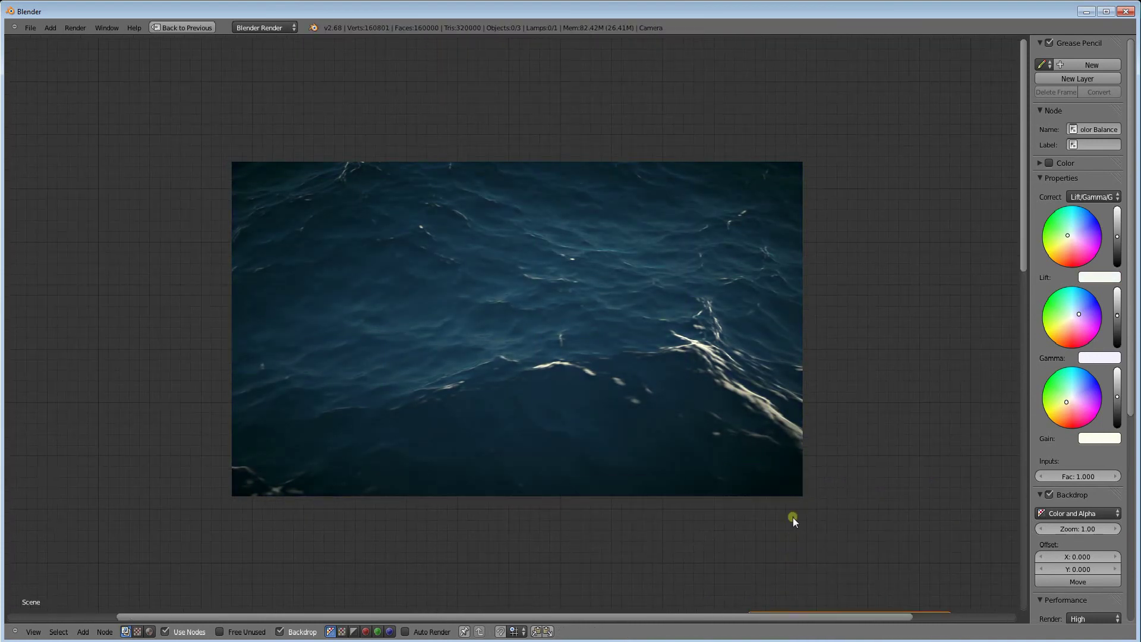
{"action": "scroll", "coordinate": [788, 500], "scroll_direction": "down", "scroll_amount": 2}
{"action": "middle_click_drag", "start_coordinate": [751, 518], "coordinate": [680, 354]}
{"action": "scroll", "coordinate": [680, 353], "scroll_direction": "down", "scroll_amount": 1}
{"action": "scroll", "coordinate": [838, 465], "scroll_direction": "up", "scroll_amount": 3}
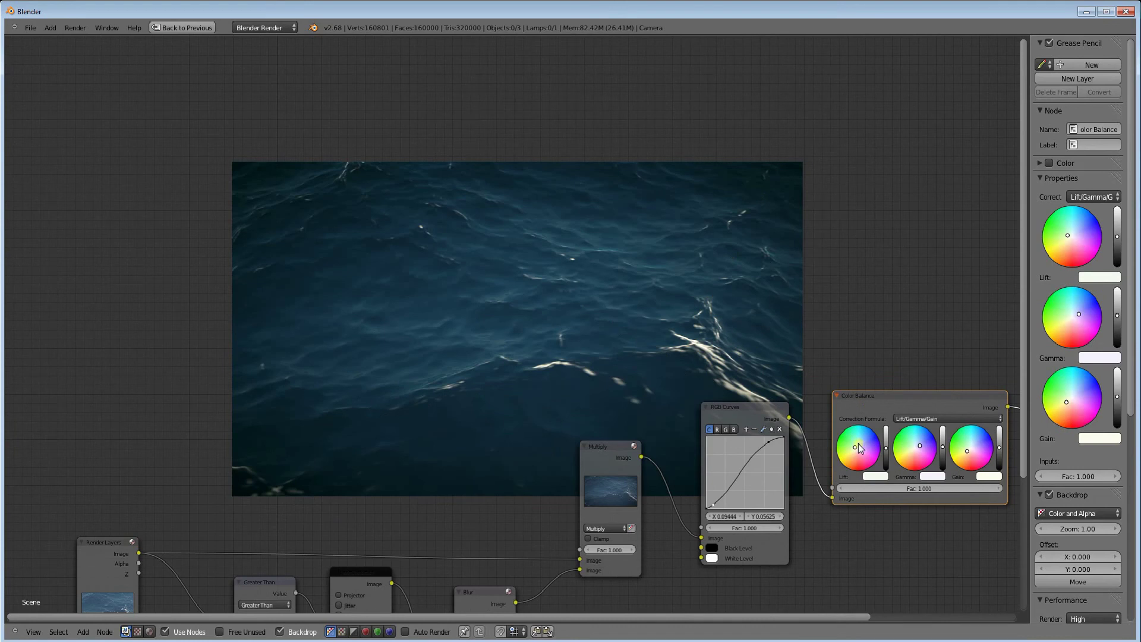
{"action": "left_click_drag", "start_coordinate": [859, 445], "coordinate": [859, 446]}
{"action": "key", "text": "ctrl+z"}
Step: Link the Color Balance node's image output to the Composite node's image input
{"action": "middle_click_drag", "start_coordinate": [875, 407], "coordinate": [749, 511]}
{"action": "scroll", "coordinate": [746, 508], "scroll_direction": "down", "scroll_amount": 3}
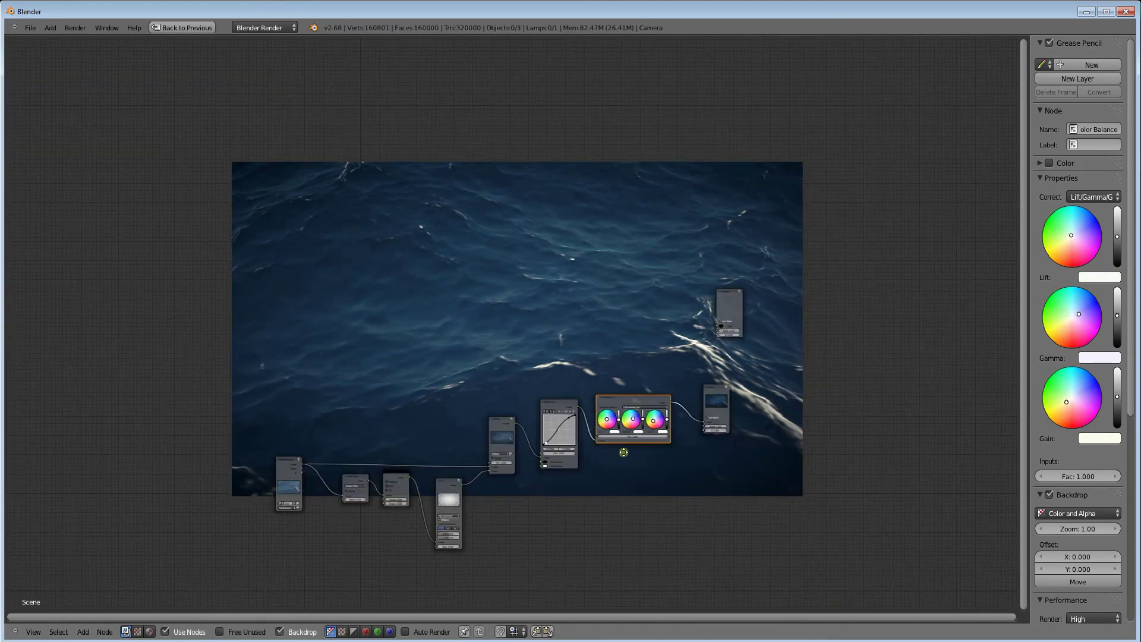
{"action": "middle_click_drag", "start_coordinate": [622, 456], "coordinate": [700, 494]}
{"action": "scroll", "coordinate": [723, 470], "scroll_direction": "up", "scroll_amount": 1}
{"action": "scroll", "coordinate": [722, 470], "scroll_direction": "up", "scroll_amount": 1}
{"action": "middle_click_drag", "start_coordinate": [856, 359], "coordinate": [712, 384]}
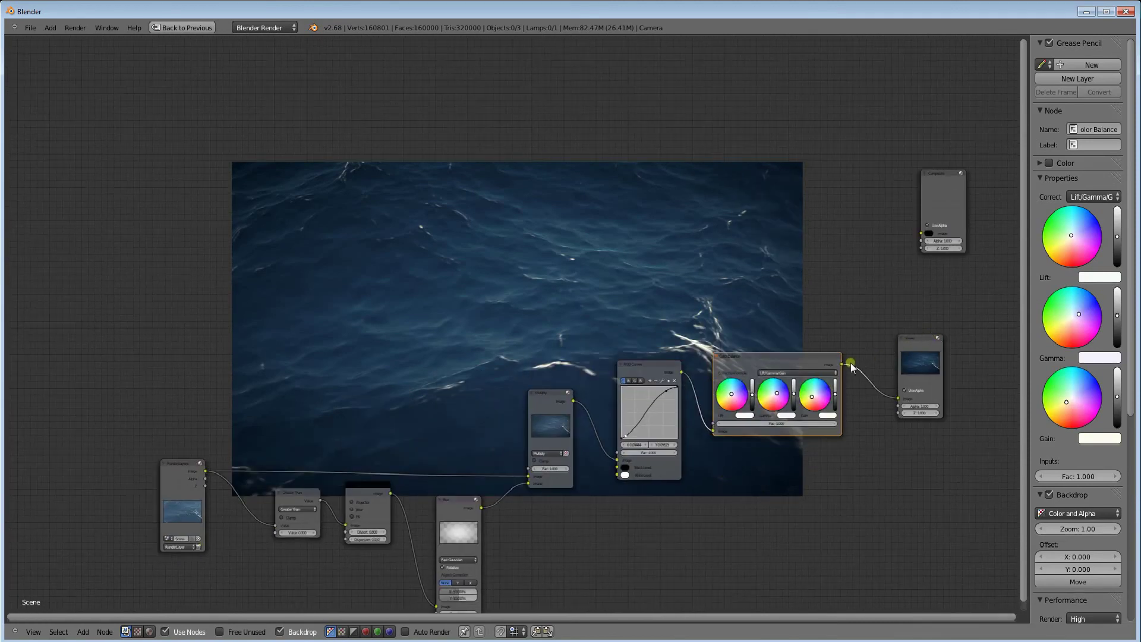
{"action": "left_click_drag", "start_coordinate": [841, 364], "coordinate": [917, 229]}
Step: Leave the maximized node editor, switch to the Default screen layout, and close the render result to return to the 3D view
{"action": "key", "text": "ctrl+Up"}
{"action": "scroll", "coordinate": [357, 158], "scroll_direction": "down", "scroll_amount": 4}
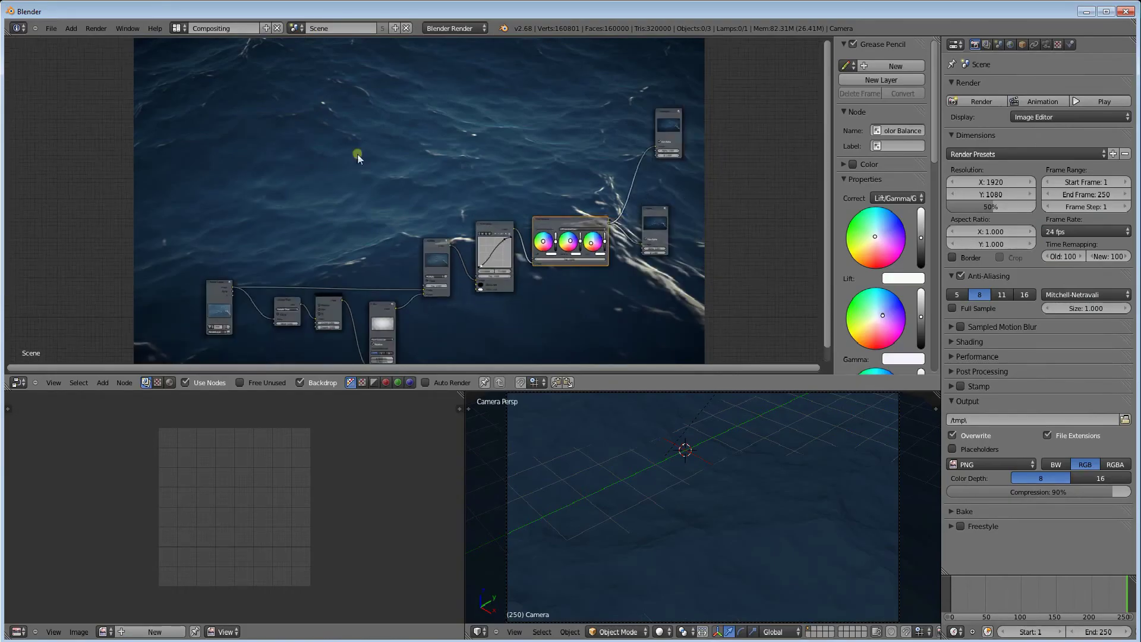
{"action": "left_click", "coordinate": [177, 28]}
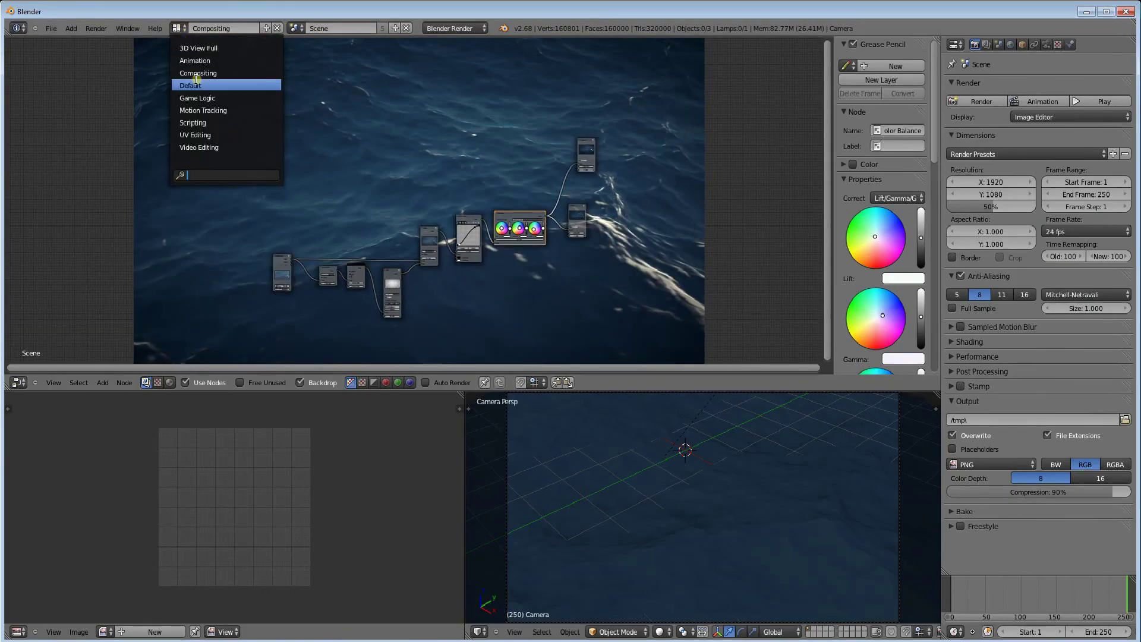
{"action": "left_click", "coordinate": [190, 85]}
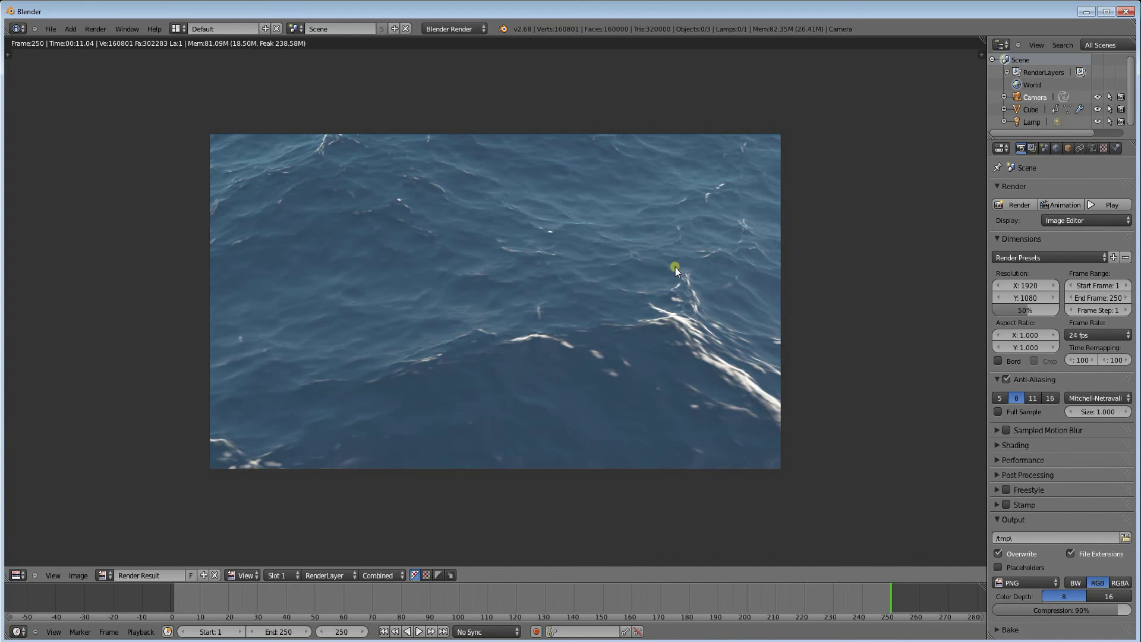
{"action": "key", "text": "Escape"}
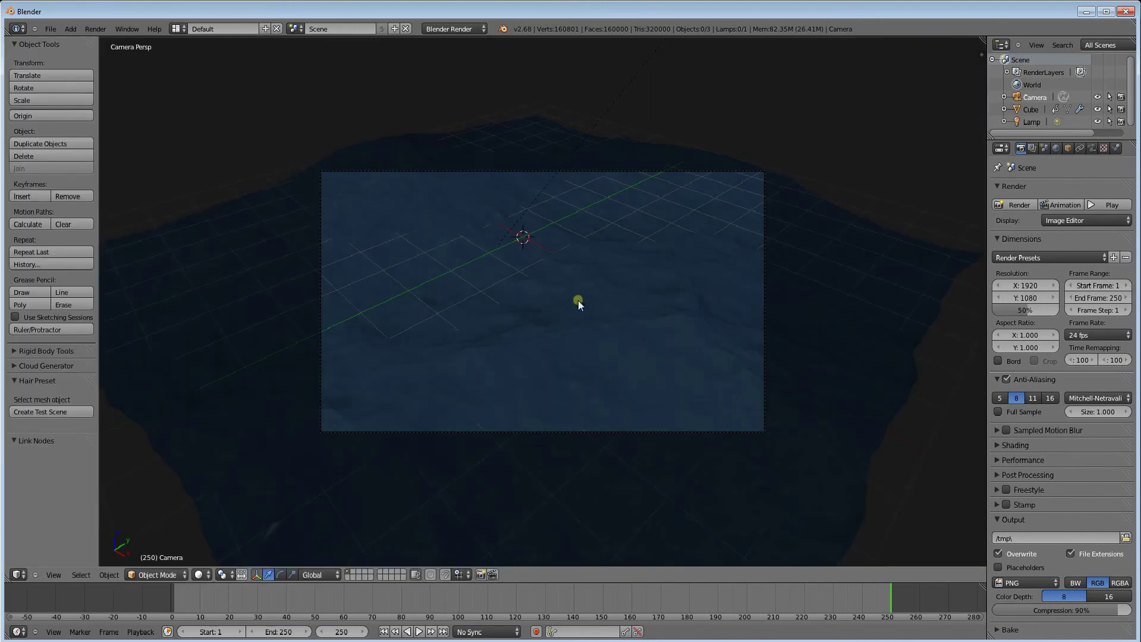
Step: Set the render resolution percentage to 100% and the output file format to AVI Raw
{"action": "left_click_drag", "start_coordinate": [1025, 313], "coordinate": [1118, 309]}
{"action": "scroll", "coordinate": [936, 463], "scroll_direction": "up", "scroll_amount": 2}
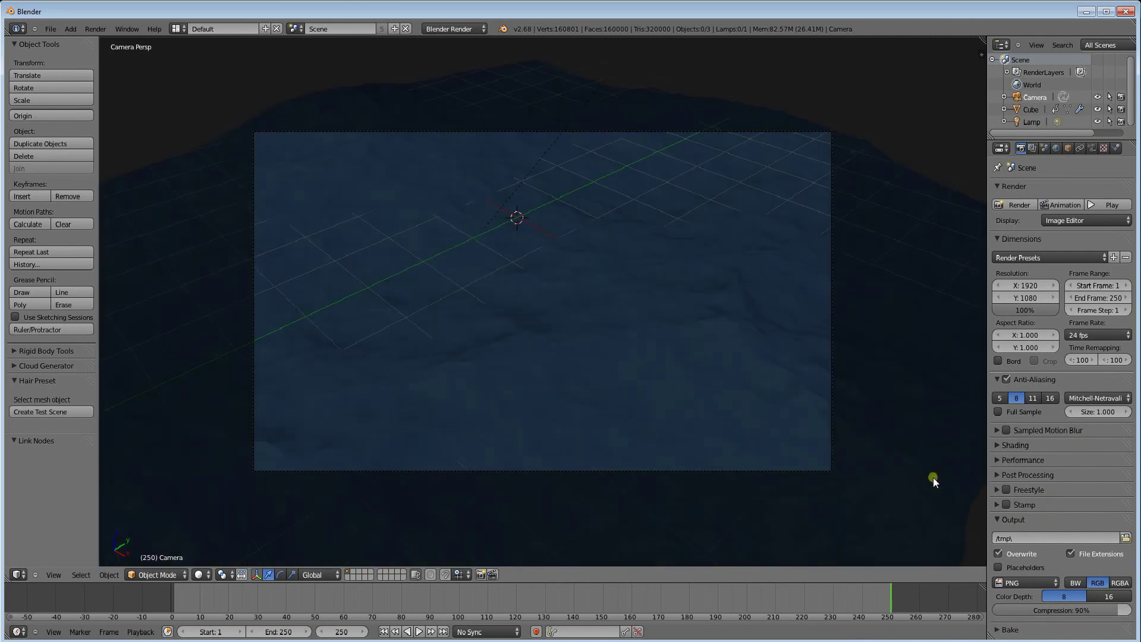
{"action": "left_click", "coordinate": [1044, 583]}
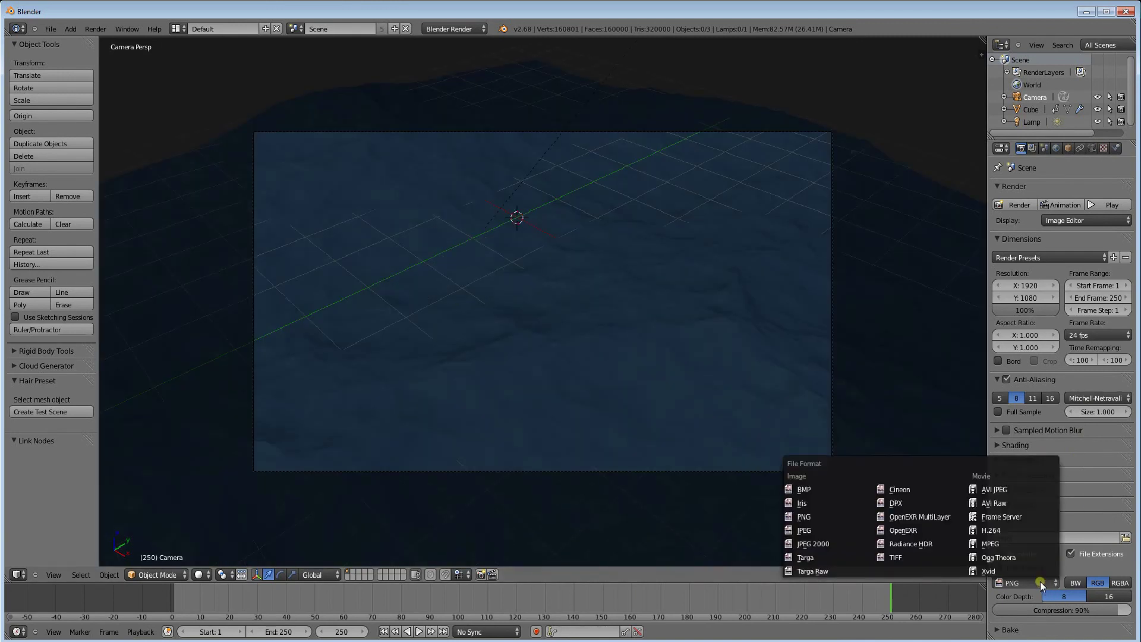
{"action": "left_click", "coordinate": [1012, 504]}
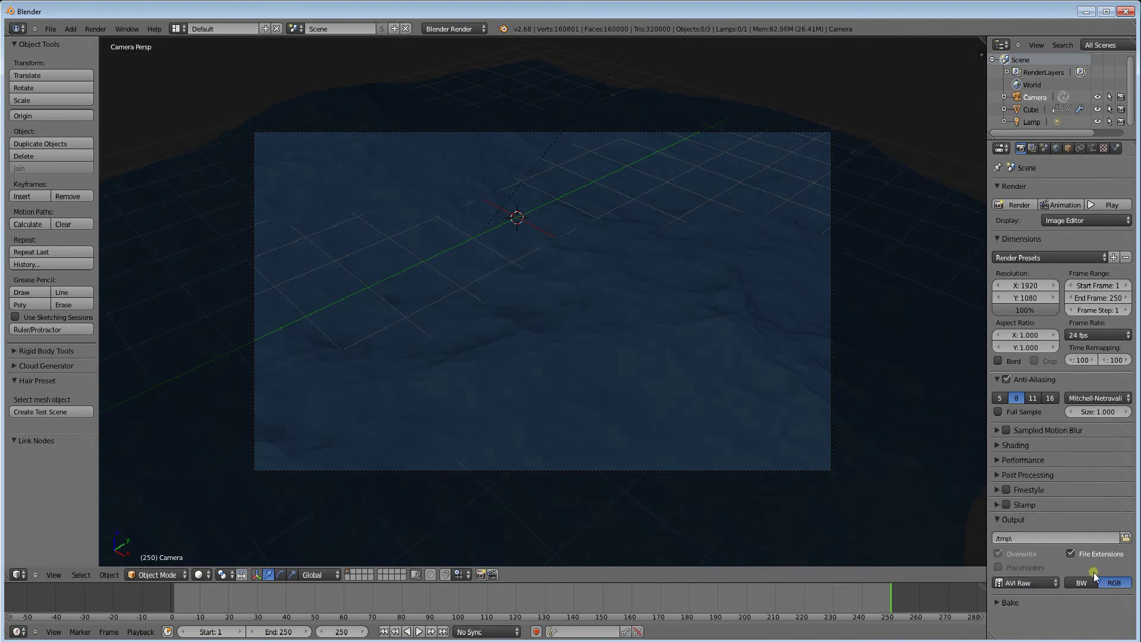